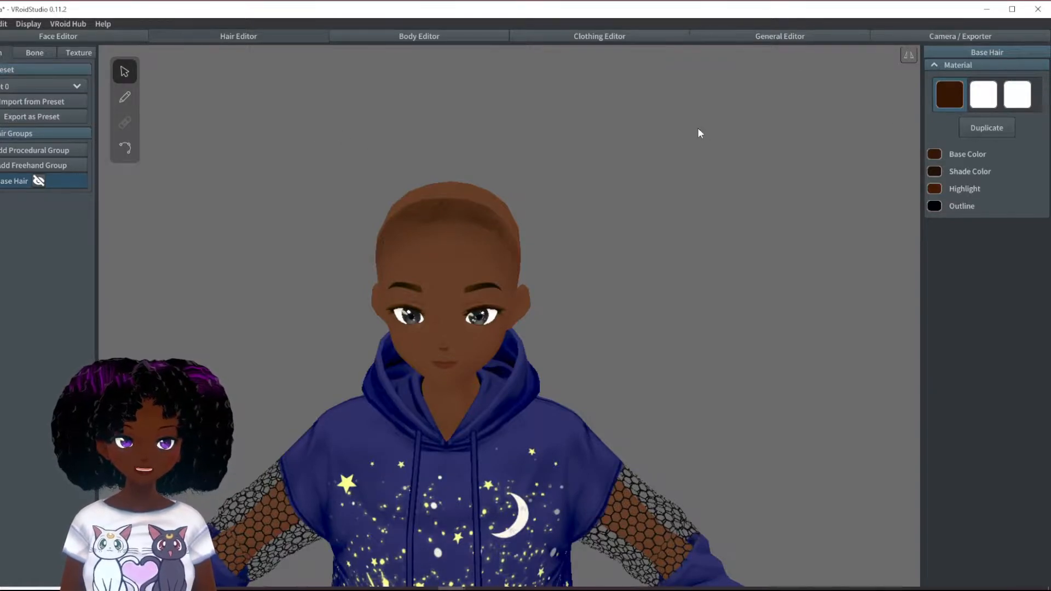
- Open the hair texture settings and expand the last hair material to view its colors and texture
click(76, 53)
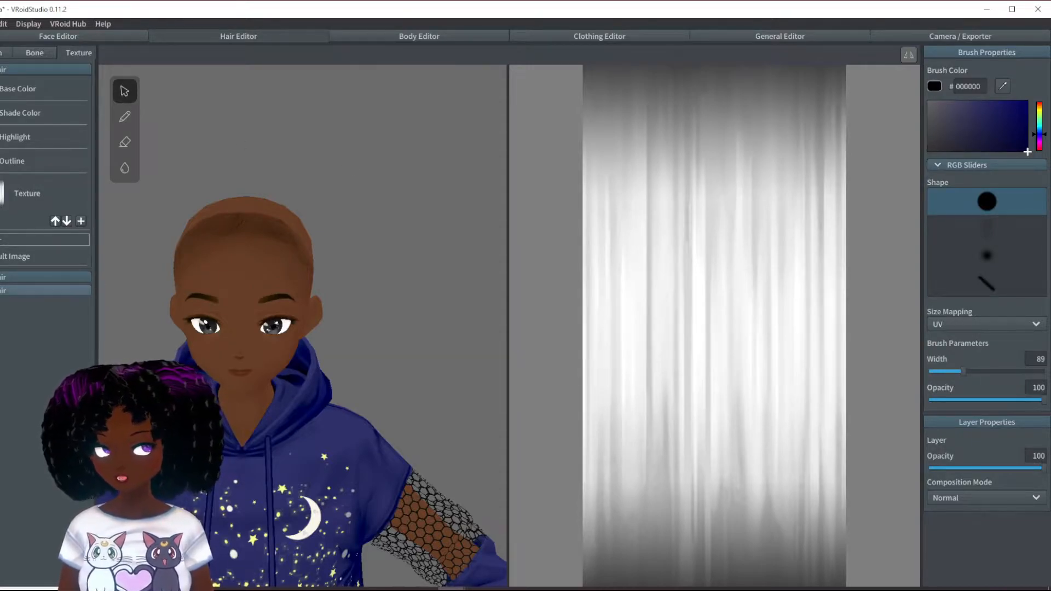
click(16, 291)
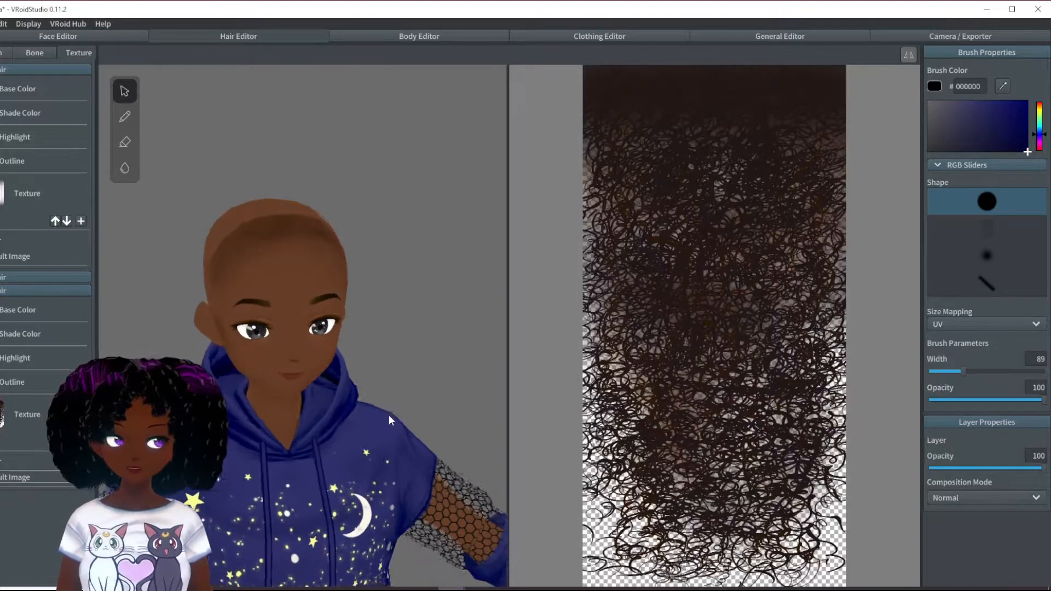
right_drag(388, 415, 384, 416)
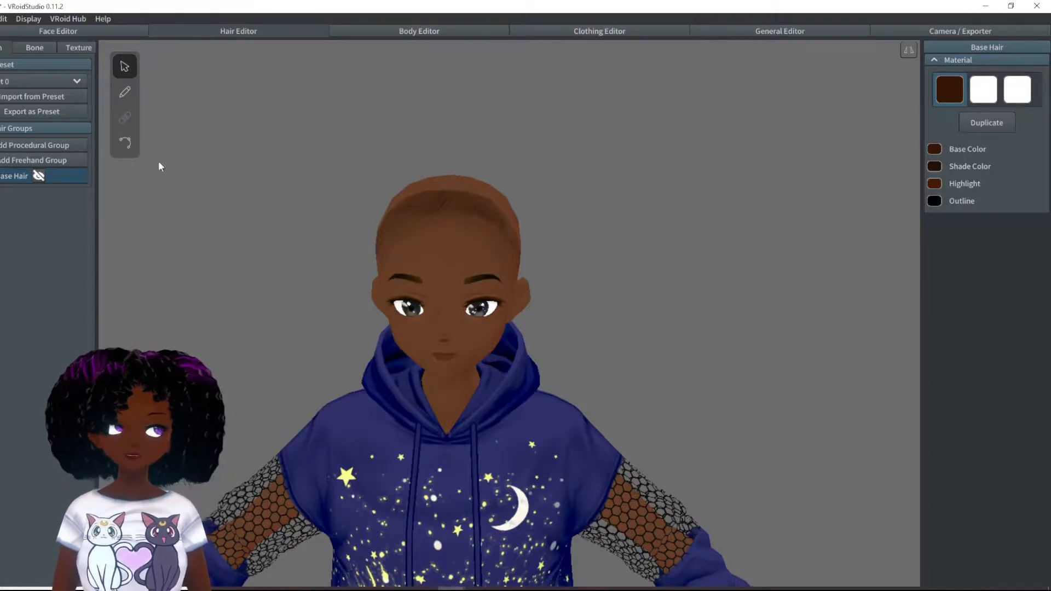
- Preview the two white hair materials on the freehand hair brush
click(125, 92)
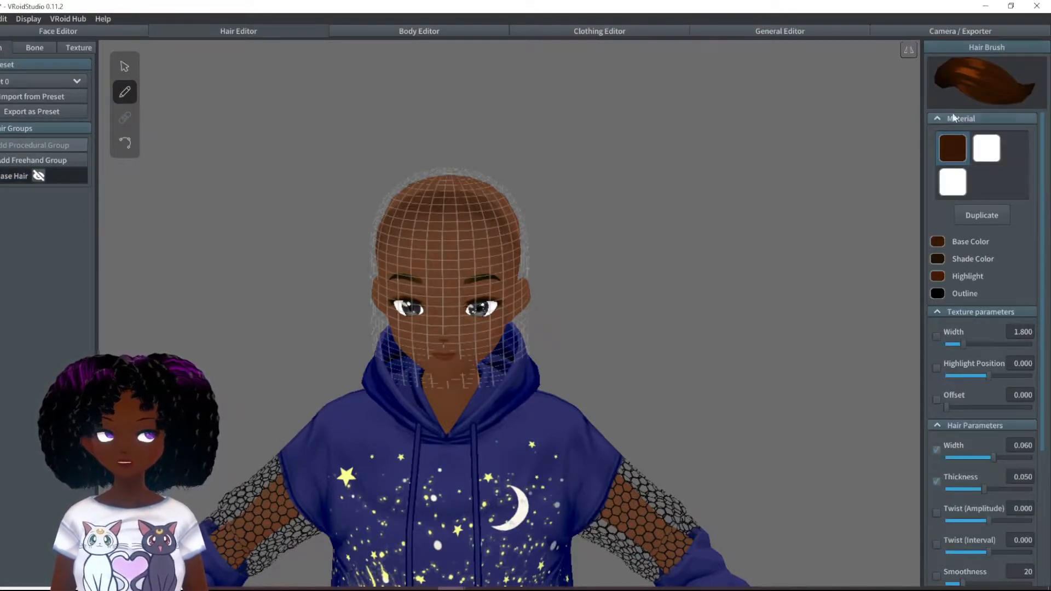
click(954, 183)
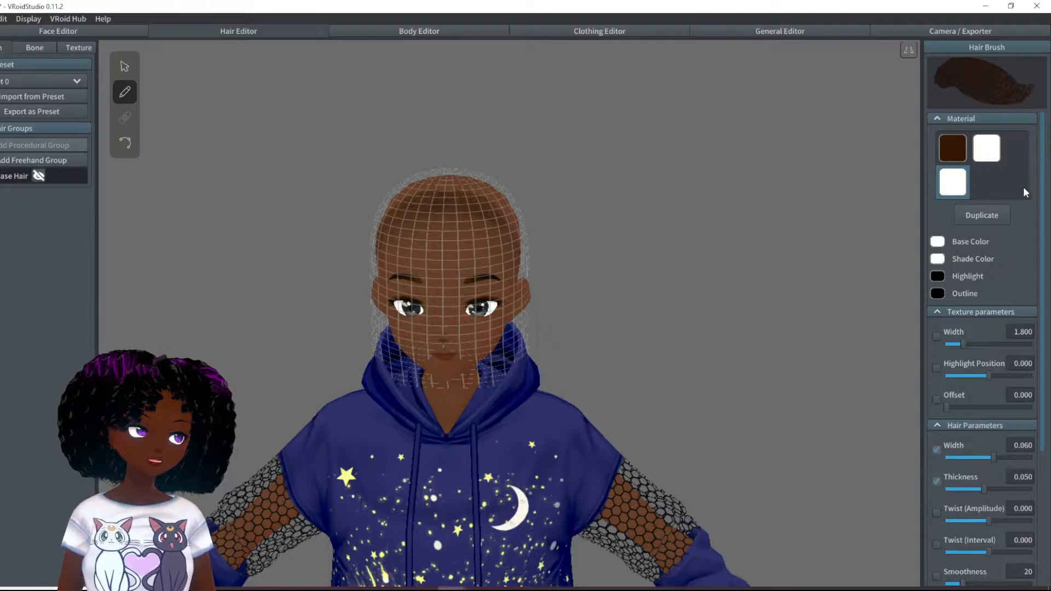
click(989, 153)
click(960, 180)
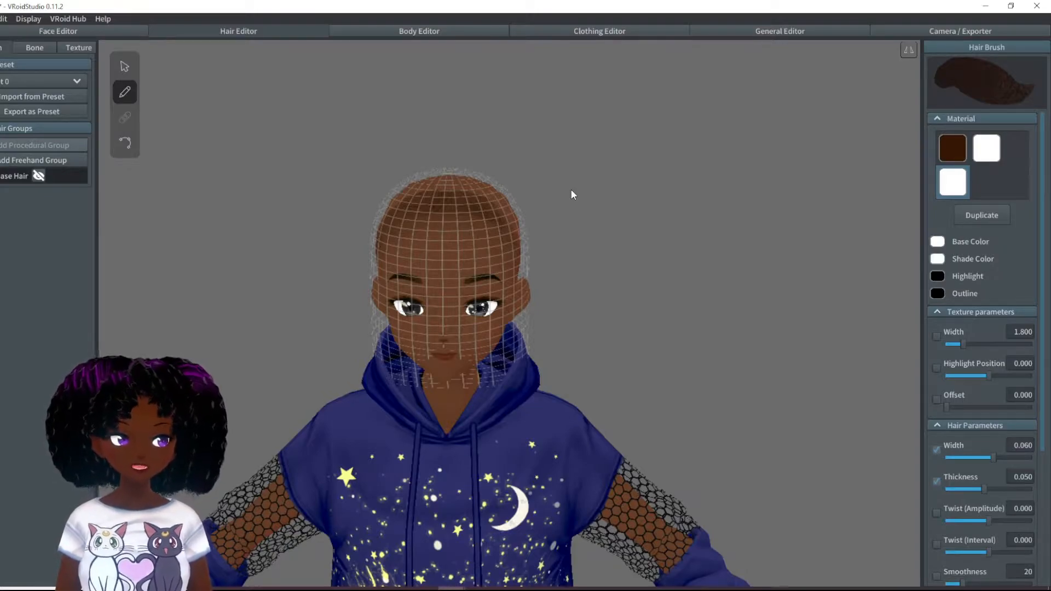
right_drag(616, 380, 616, 374)
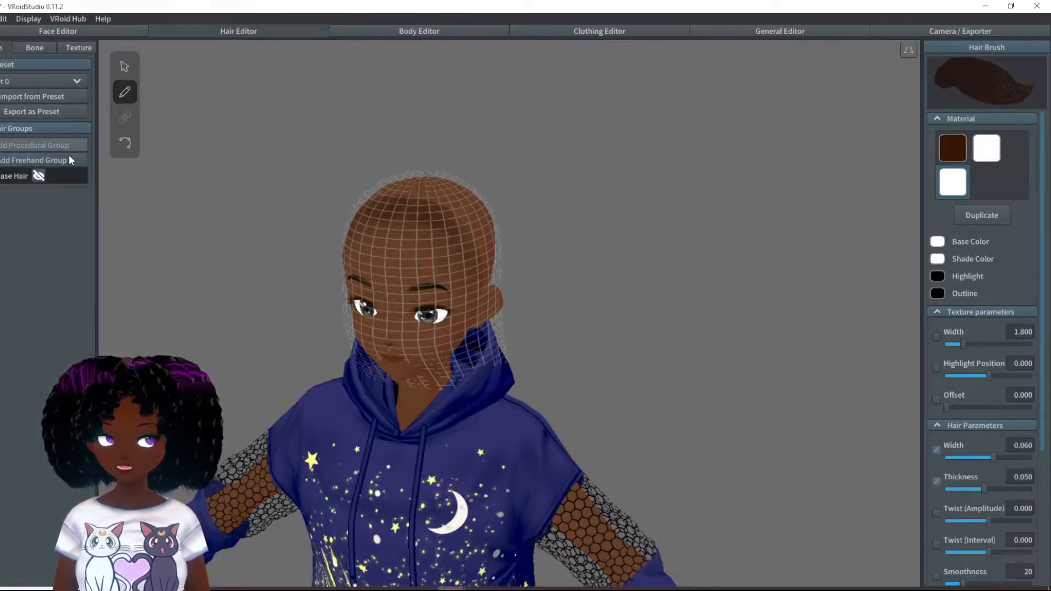
- Add a procedural hair group and assign it the third hair material, the second white one
click(125, 68)
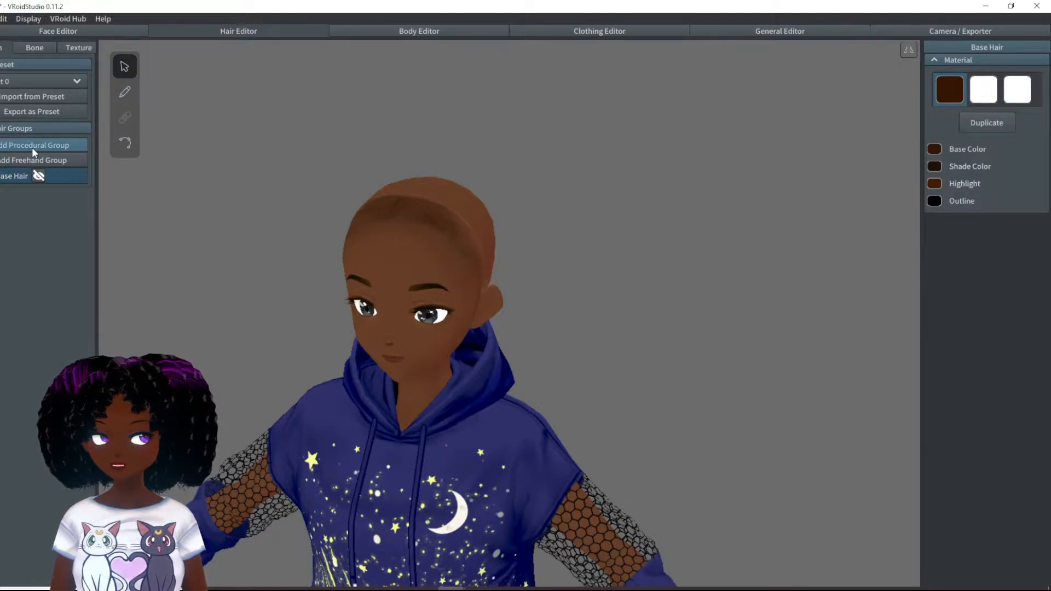
click(33, 145)
right_drag(474, 292, 625, 216)
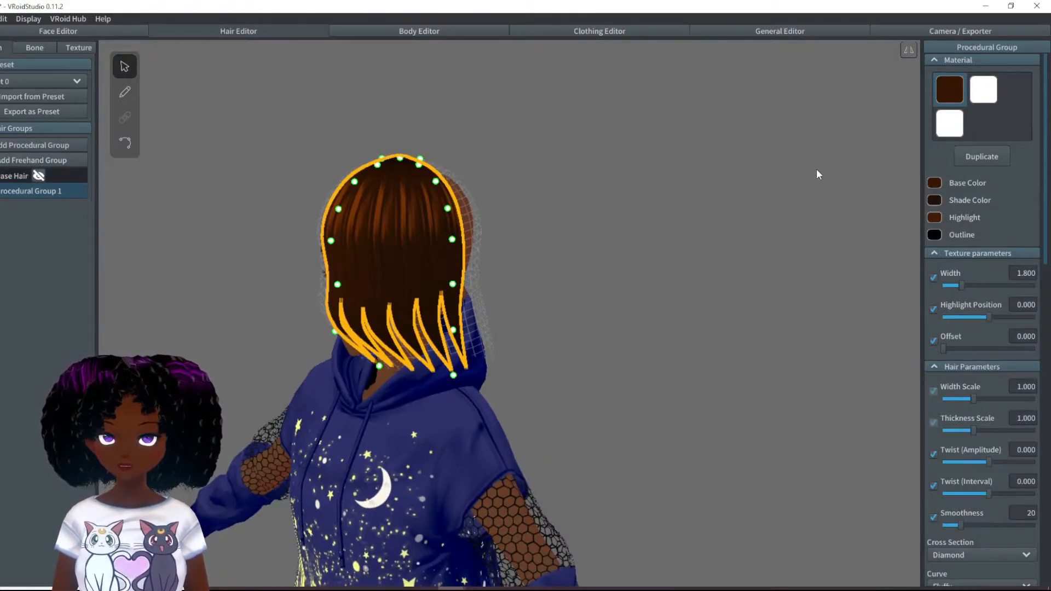
click(952, 135)
right_drag(825, 155, 630, 209)
right_drag(549, 262, 532, 258)
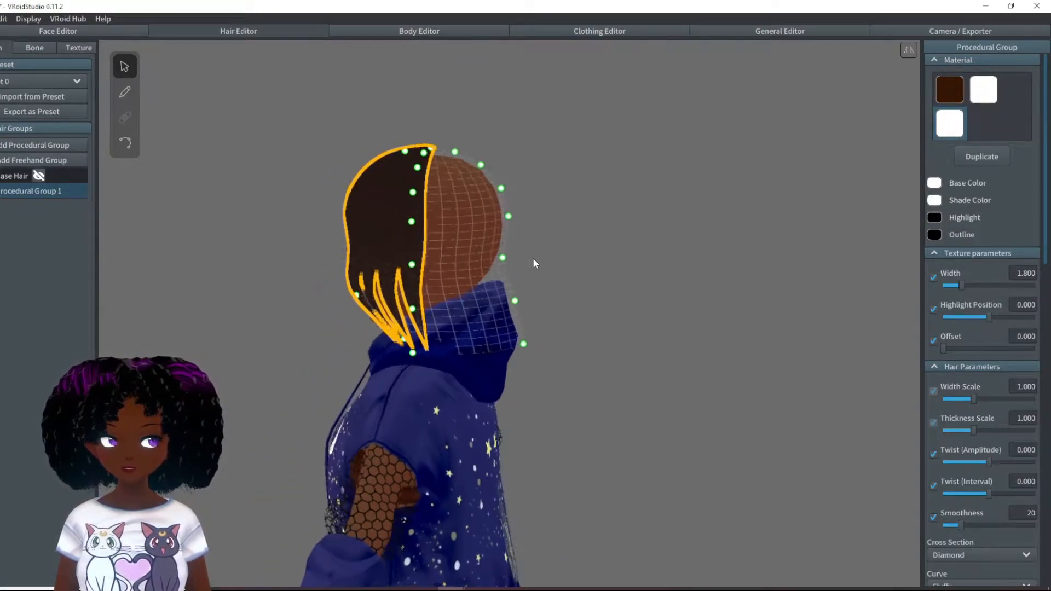
- Move the lower front guide point of the procedural group outward so the hair ends hang straight
drag(400, 339, 354, 346)
right_drag(428, 195, 491, 222)
right_drag(547, 308, 482, 303)
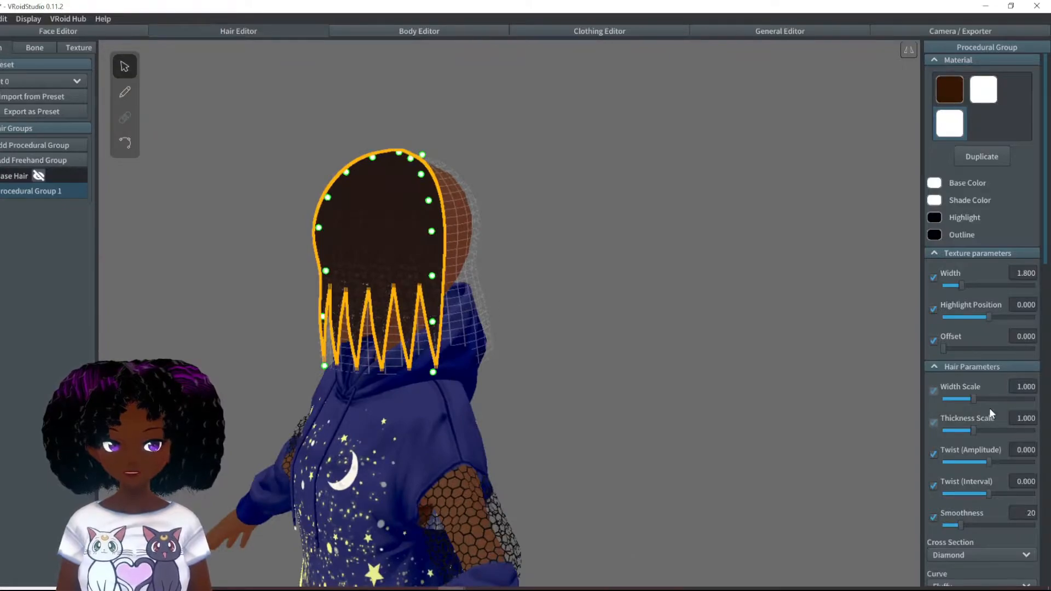
right_drag(646, 394, 555, 339)
right_drag(483, 308, 478, 305)
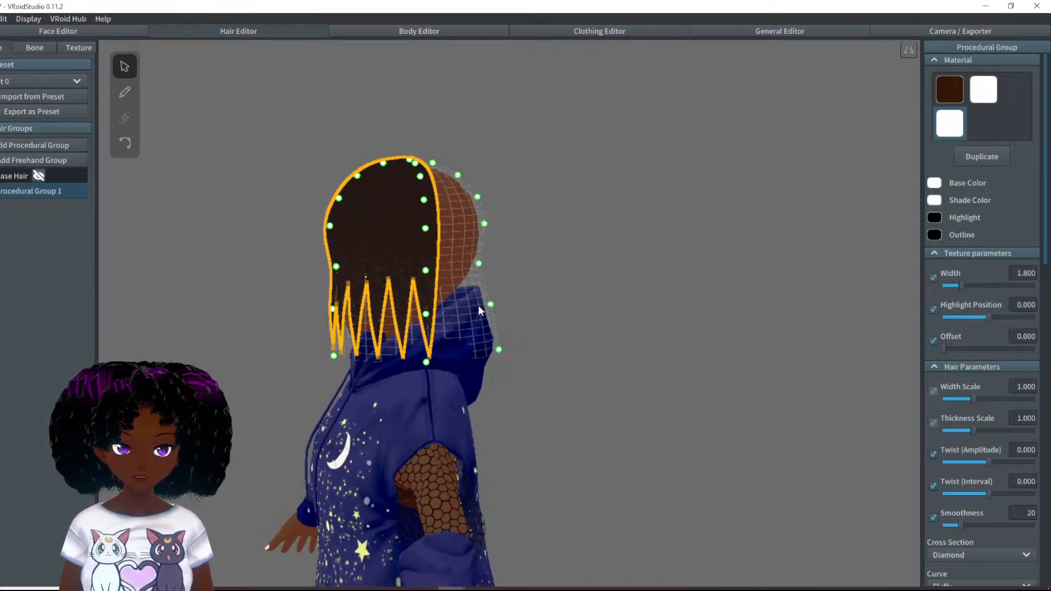
- Pull the lowest guide points at the back and side of the head inward toward the neck
drag(490, 306, 462, 304)
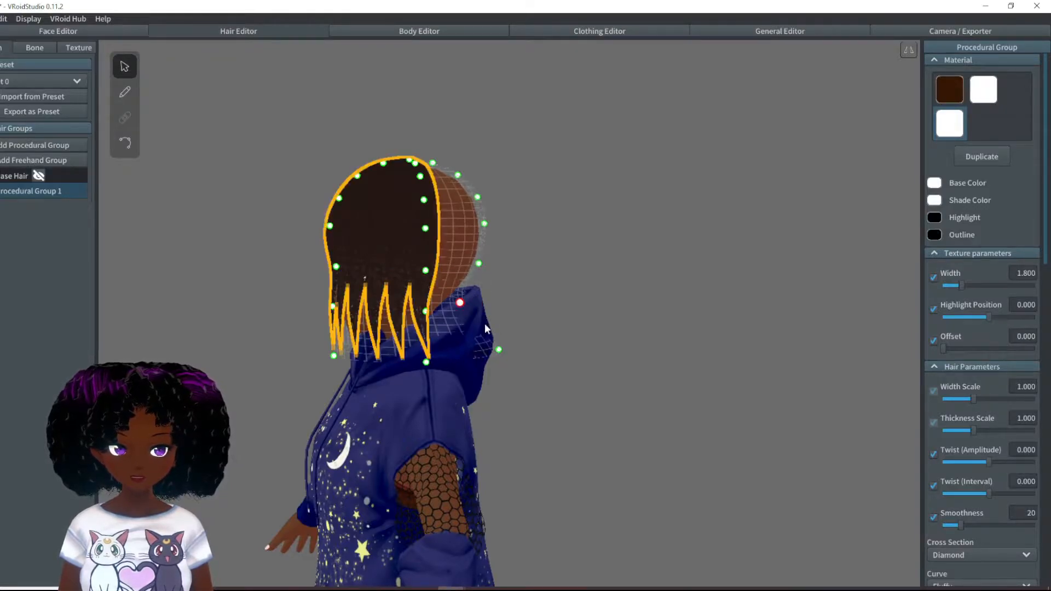
drag(499, 349, 443, 346)
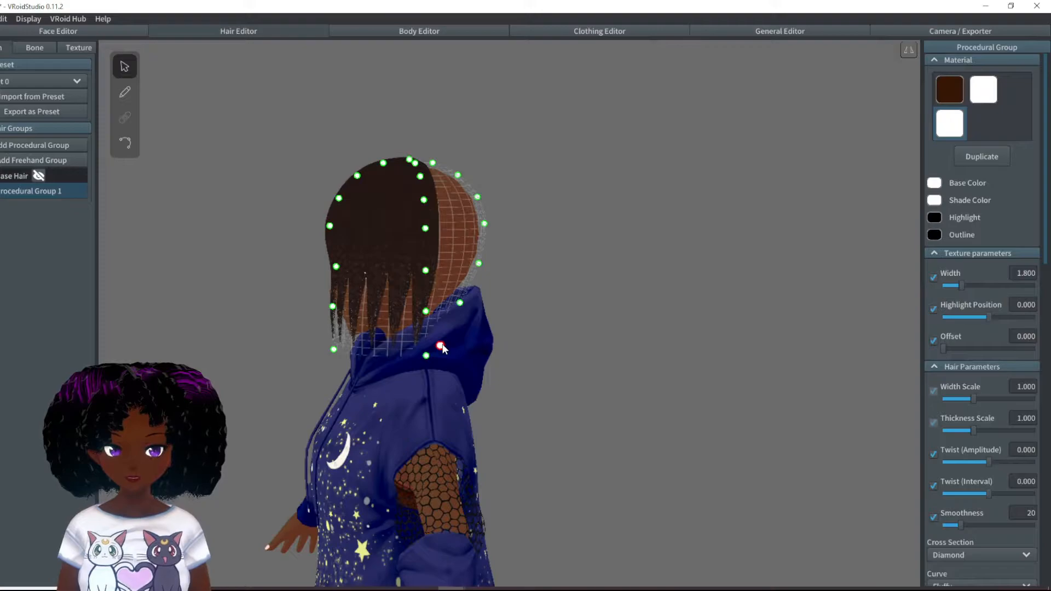
right_drag(471, 354, 434, 370)
drag(636, 306, 629, 267)
right_drag(491, 277, 511, 312)
drag(498, 317, 493, 321)
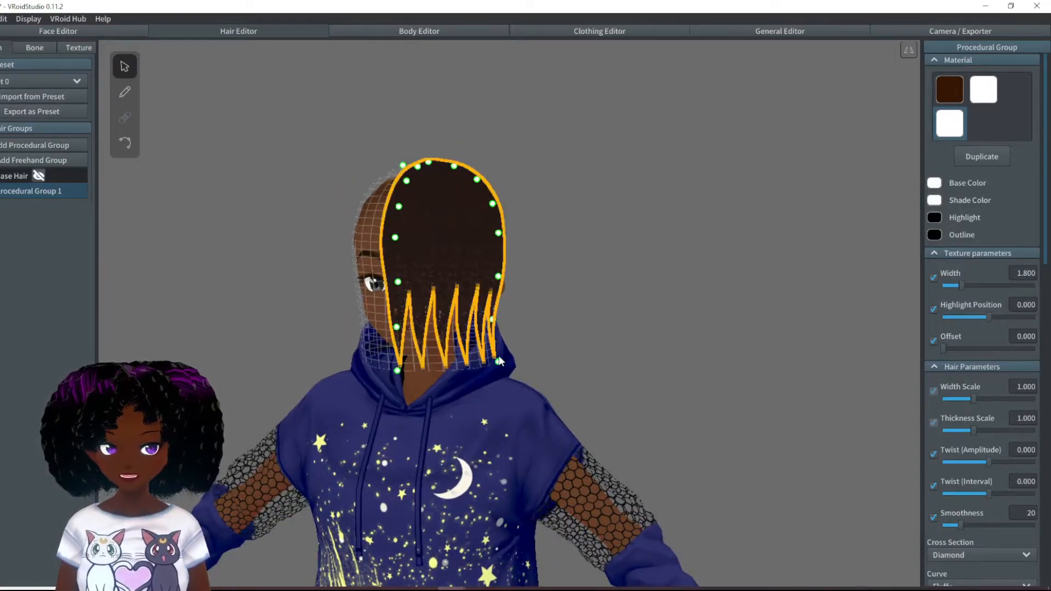
drag(499, 363, 476, 357)
- Set the procedural group's Position to 109.33, shifting its strands around toward the back of the head
scroll(987, 465, down, 6)
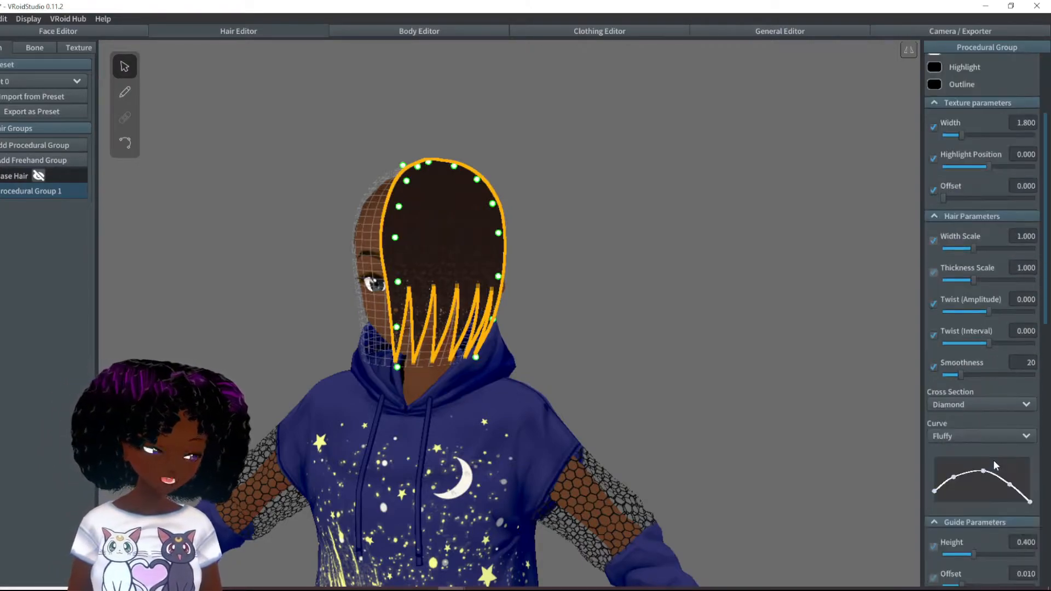
drag(946, 503, 974, 502)
right_drag(554, 240, 502, 275)
- Reposition the guide points at the crown so the strand roots sit against the scalp
scroll(502, 275, up, 6)
middle_drag(501, 275, 510, 326)
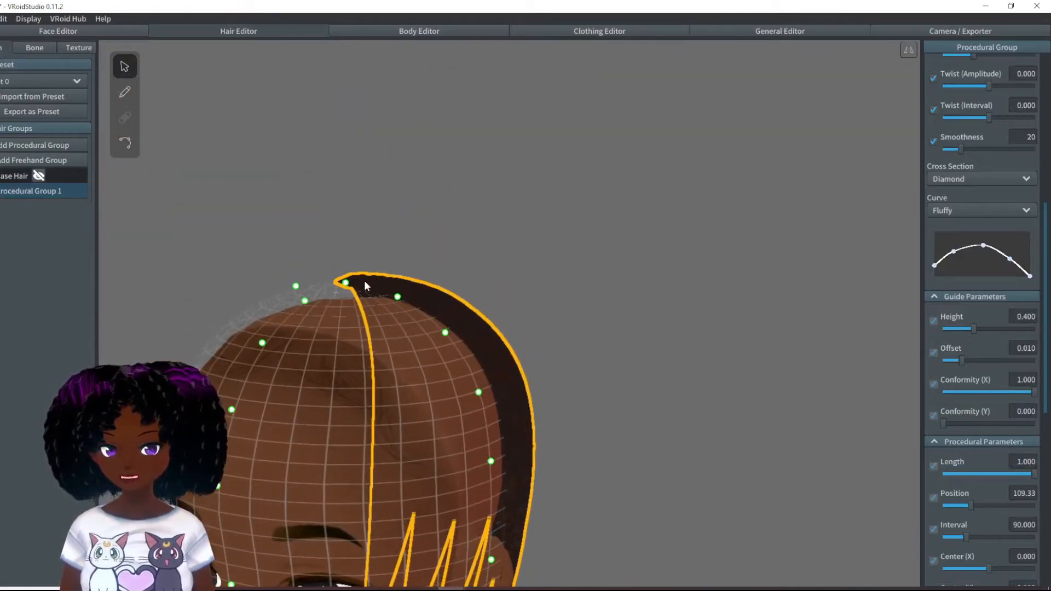
drag(346, 283, 347, 299)
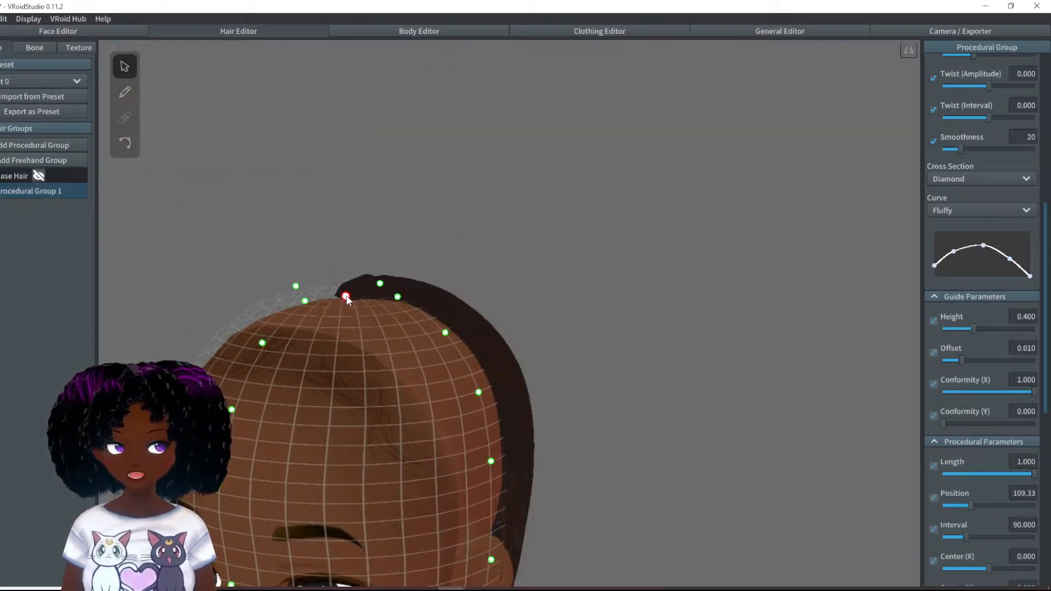
right_drag(392, 287, 380, 267)
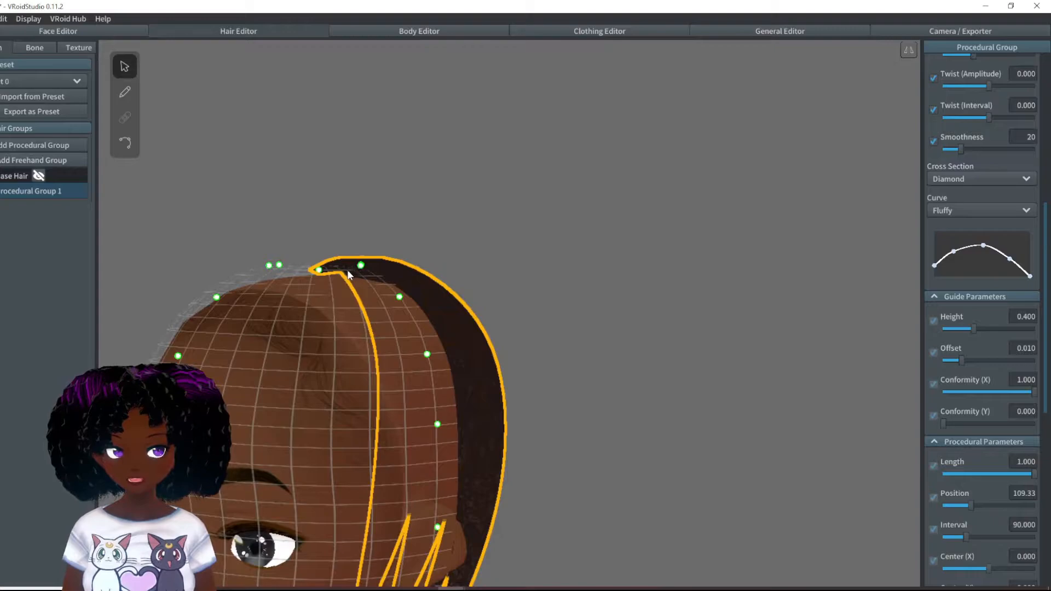
drag(319, 271, 319, 259)
- Set the procedural group's guide Offset to 0.002, Number of Hairs to 10 and Interval to 136.86
drag(961, 360, 947, 360)
right_drag(720, 420, 1005, 482)
scroll(1007, 484, down, 2)
drag(972, 556, 989, 554)
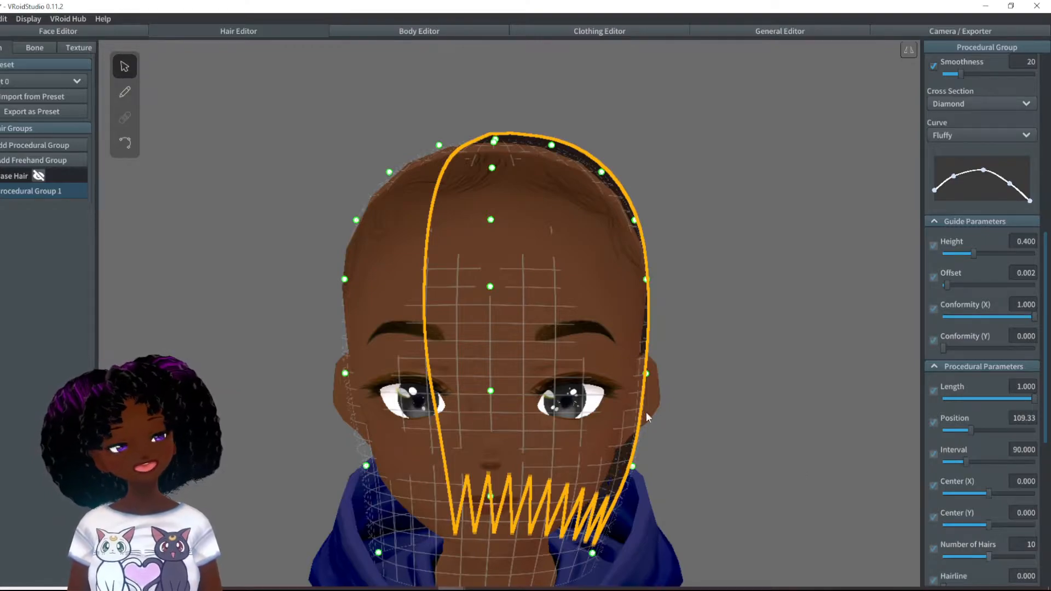
drag(967, 459, 980, 462)
right_drag(798, 441, 545, 456)
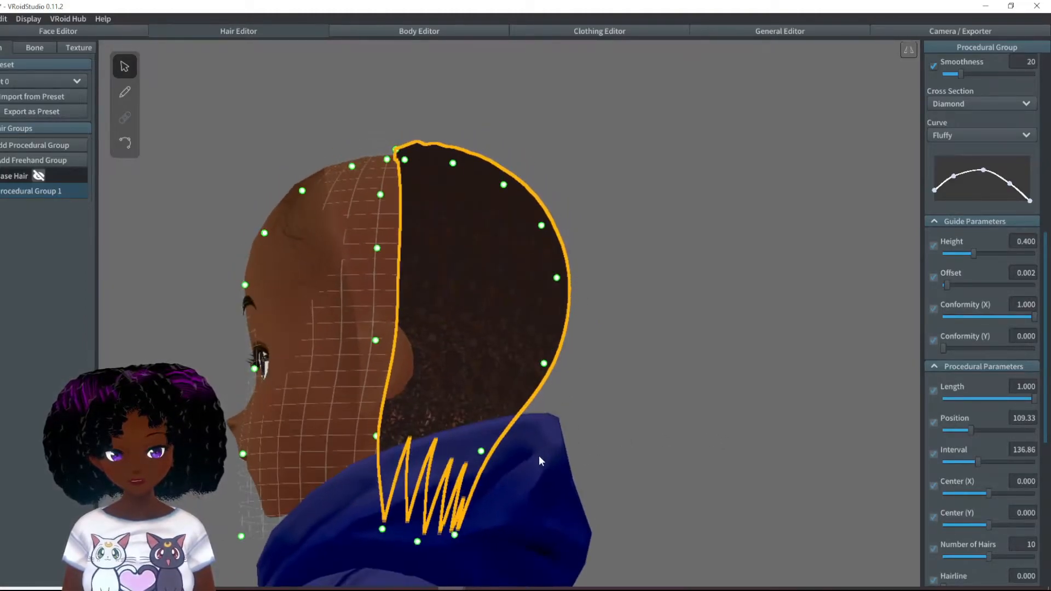
- Shift the fourth point of the group's hair curve toward the tip end to keep the strands fuller there
drag(1011, 184, 1024, 182)
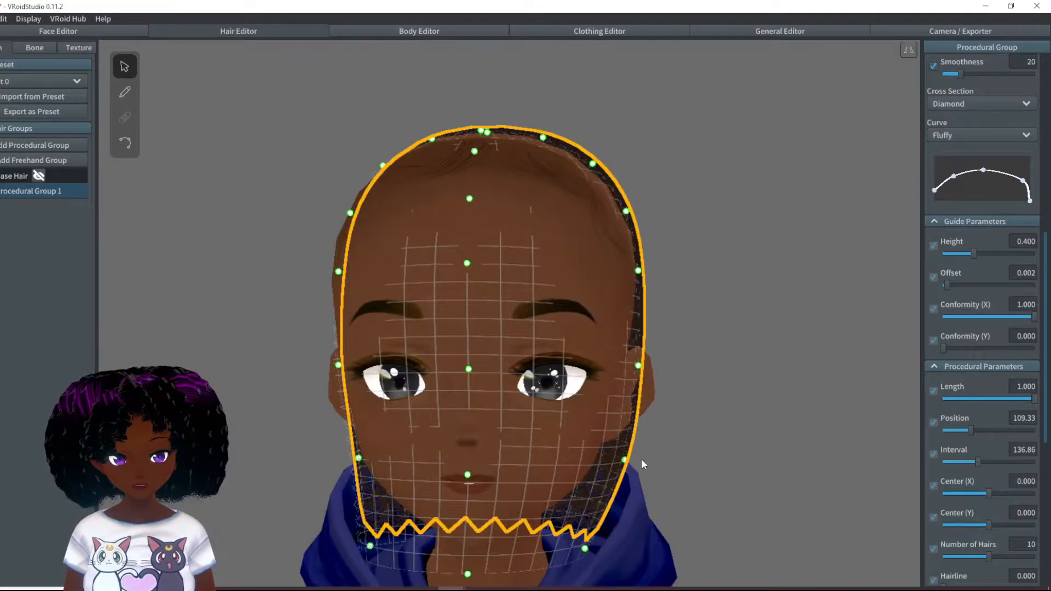
click(720, 488)
right_drag(723, 488, 724, 489)
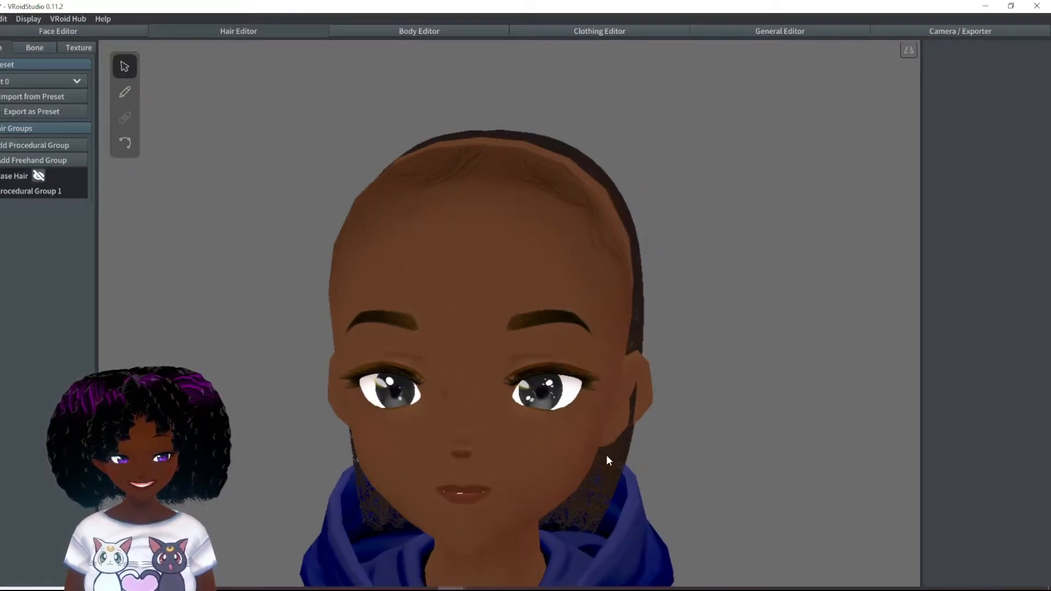
right_drag(607, 453, 618, 462)
right_drag(662, 298, 612, 330)
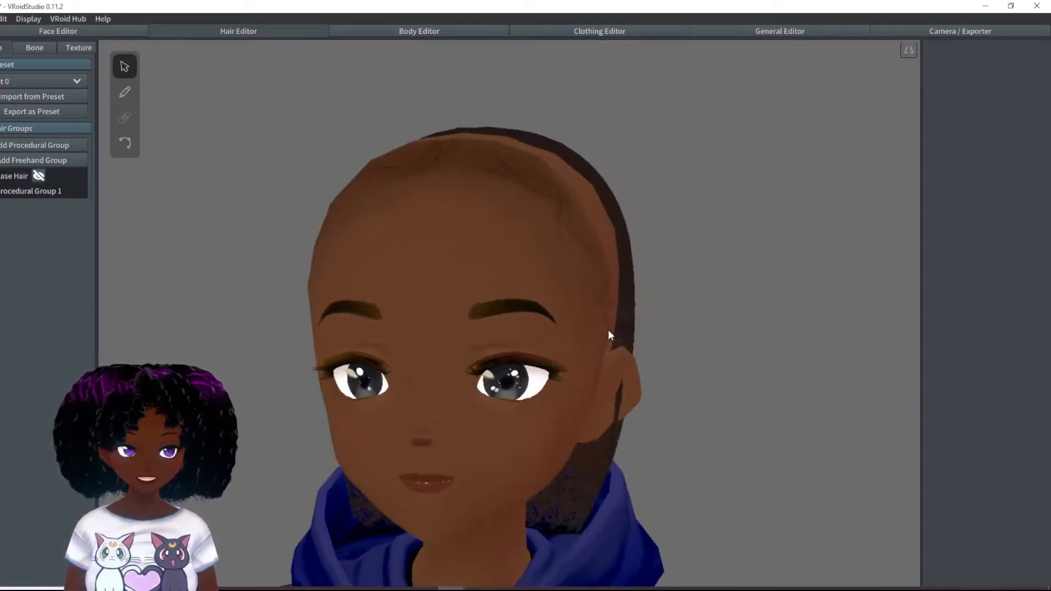
- Select the strand beside the ear and pull its second-lowest guide point inward behind the jaw
click(624, 333)
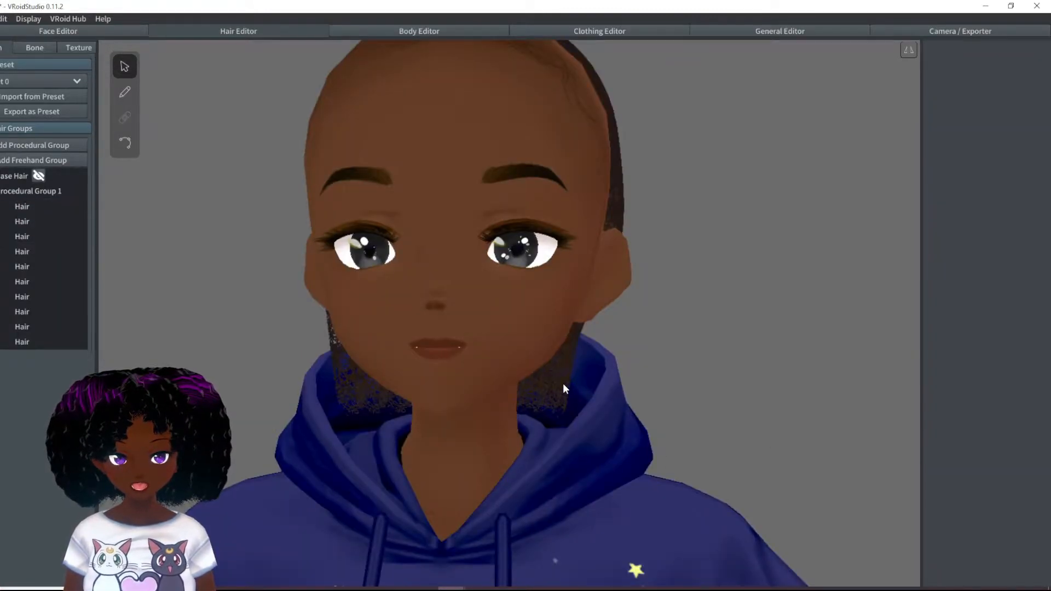
click(563, 384)
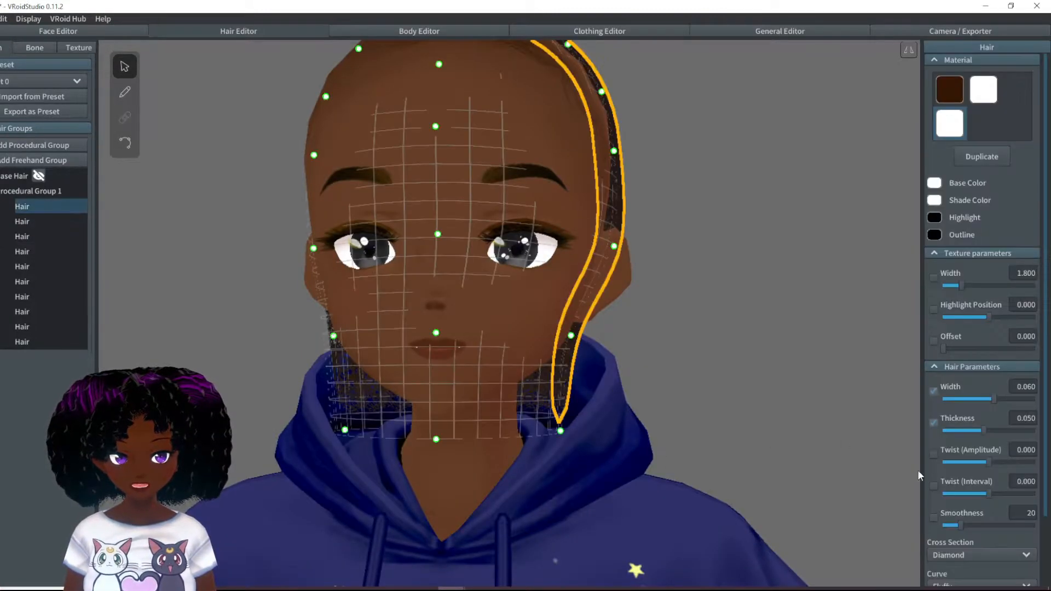
scroll(985, 485, down, 2)
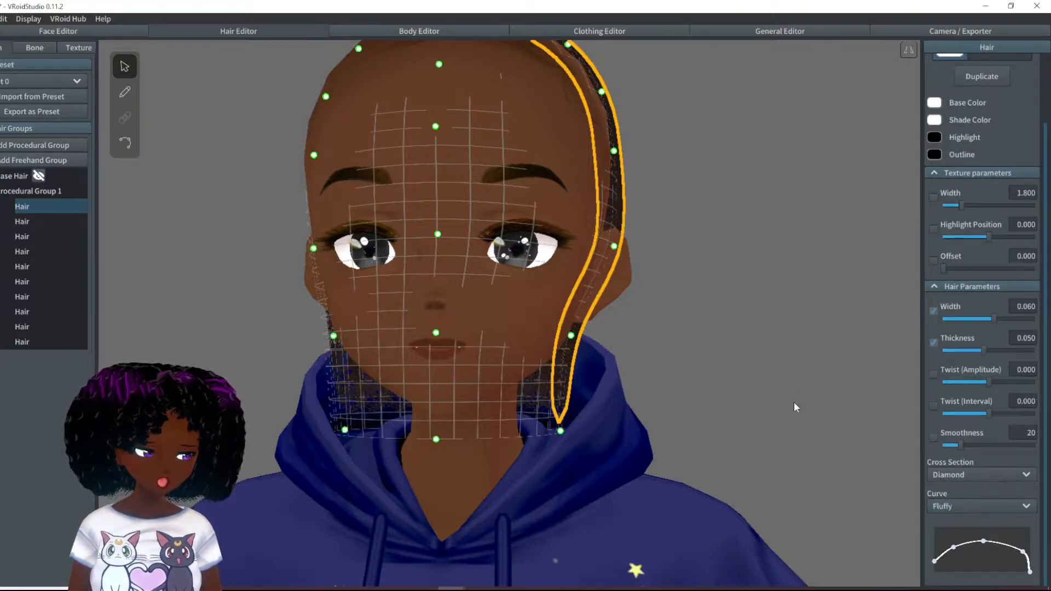
- Set the Tip Curliness of the whole Procedural Group 1 to 0.089
click(37, 191)
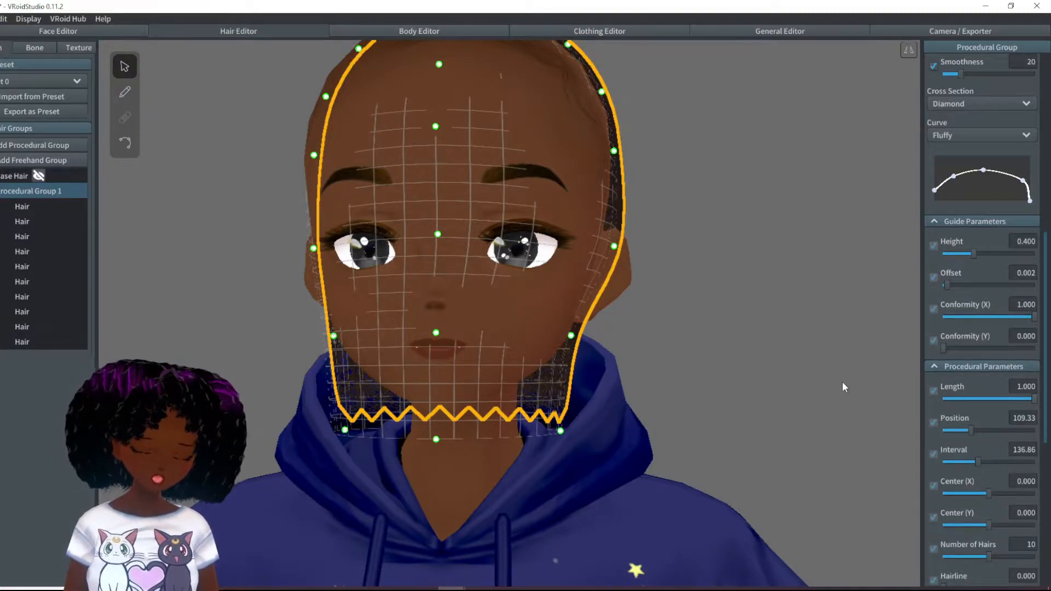
scroll(958, 416, down, 4)
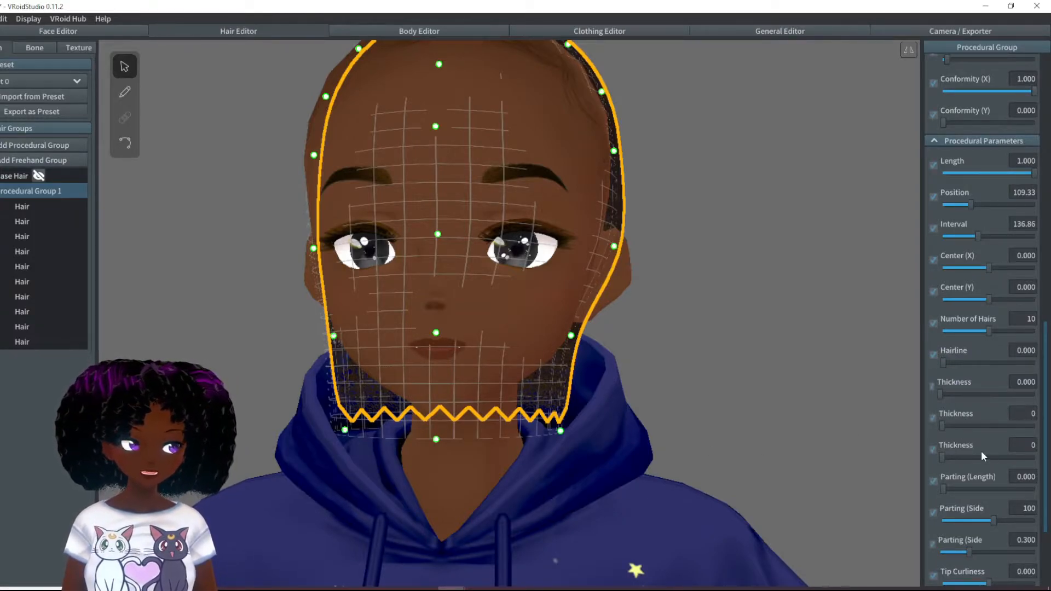
scroll(984, 466, down, 3)
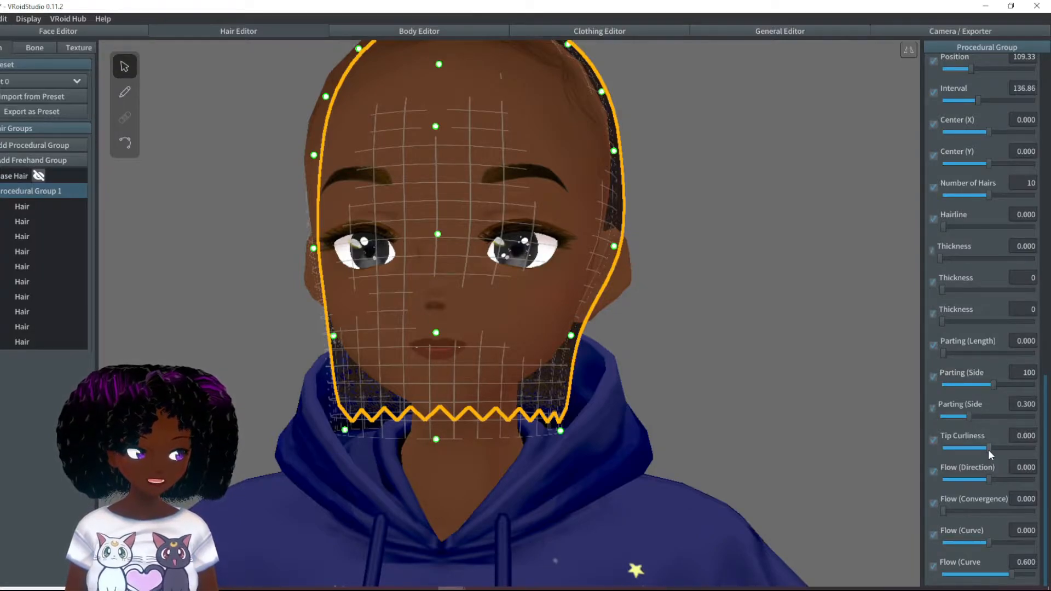
scroll(988, 449, up, 2)
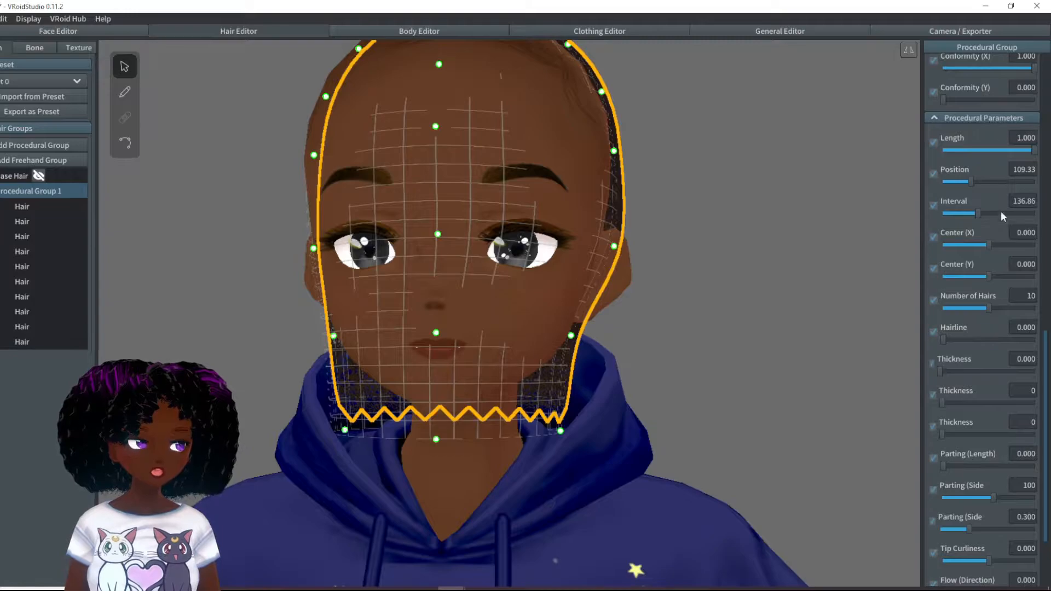
scroll(974, 455, down, 2)
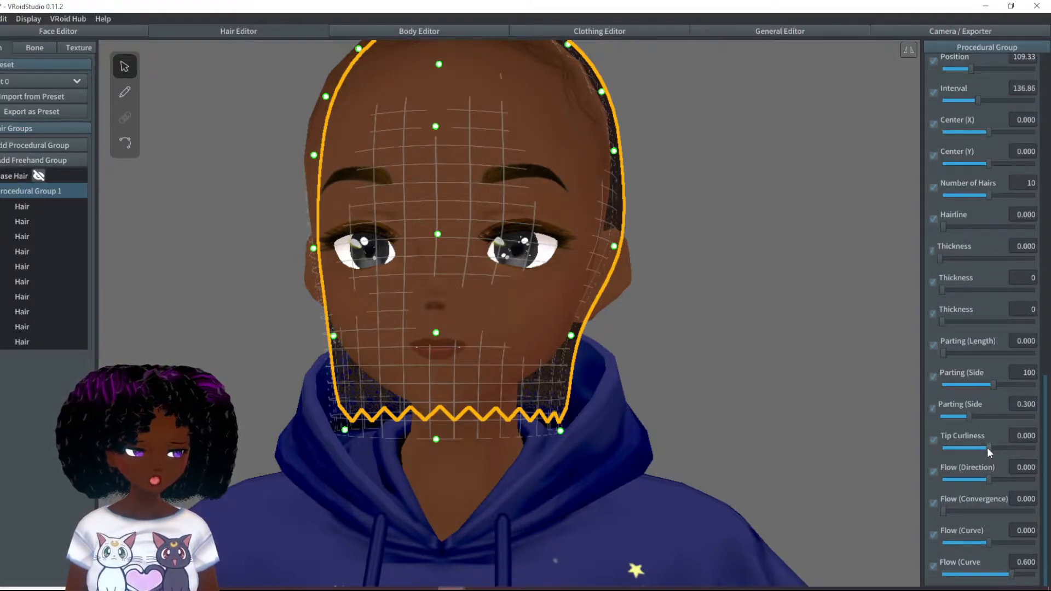
drag(987, 448, 991, 448)
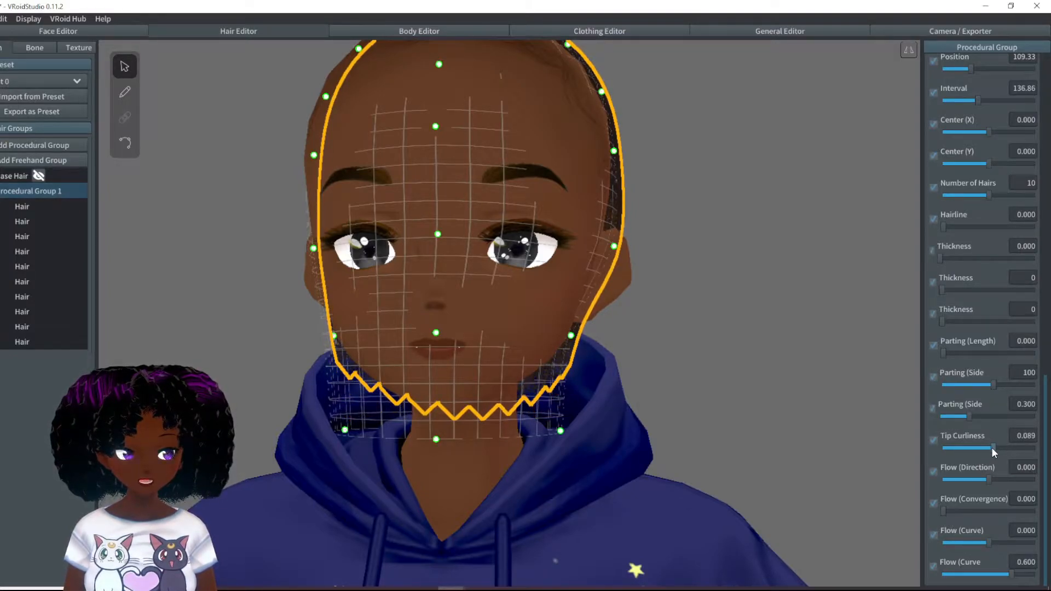
- Deselect the hair group and inspect the hair around the ears and neck from several angles
right_drag(599, 383, 551, 386)
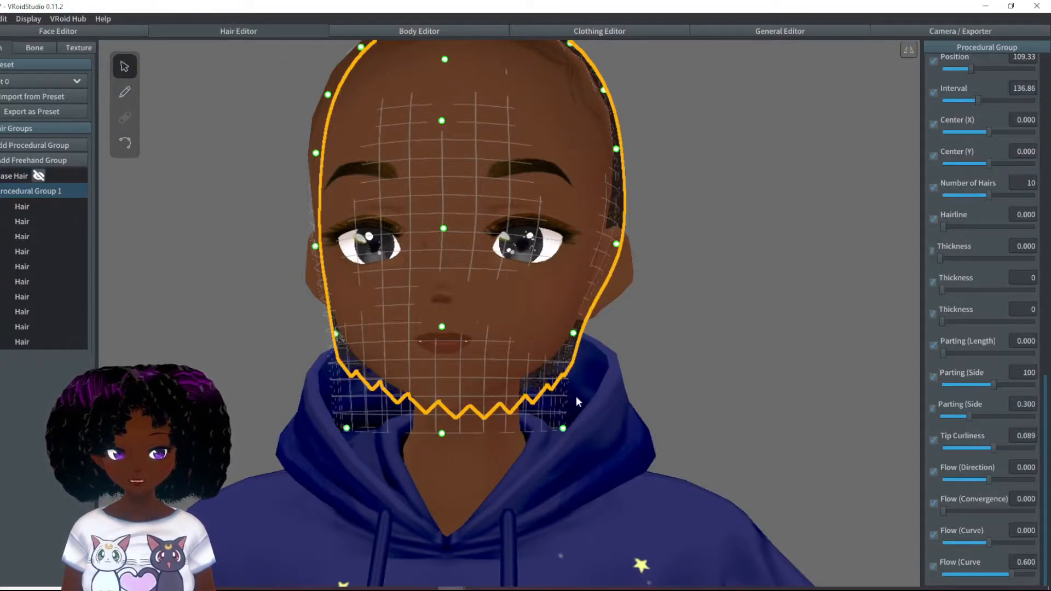
right_drag(646, 422, 671, 421)
right_drag(739, 421, 550, 424)
click(686, 421)
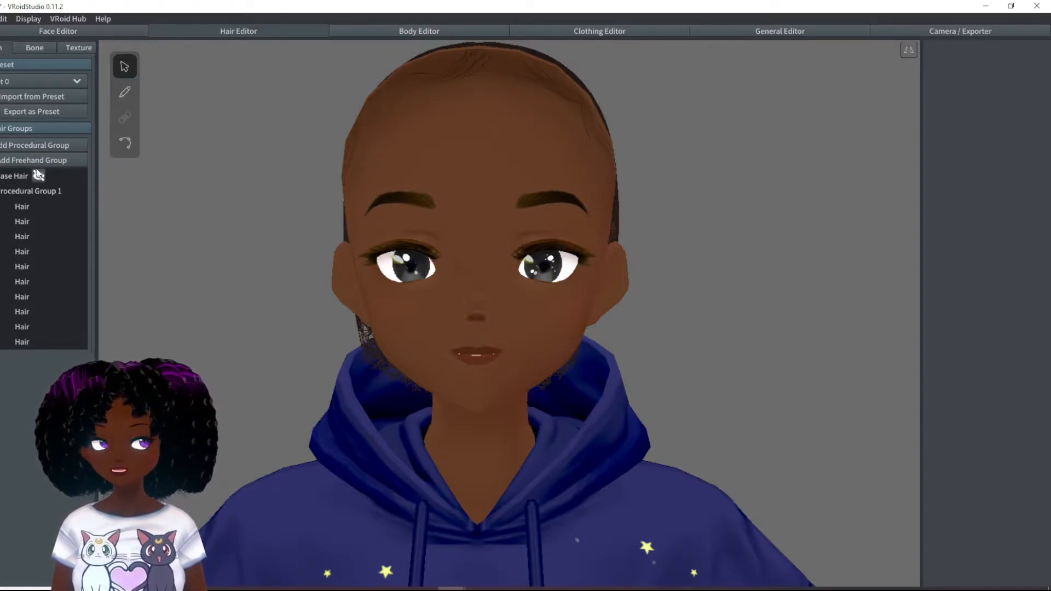
right_drag(694, 376, 710, 376)
right_drag(512, 353, 480, 329)
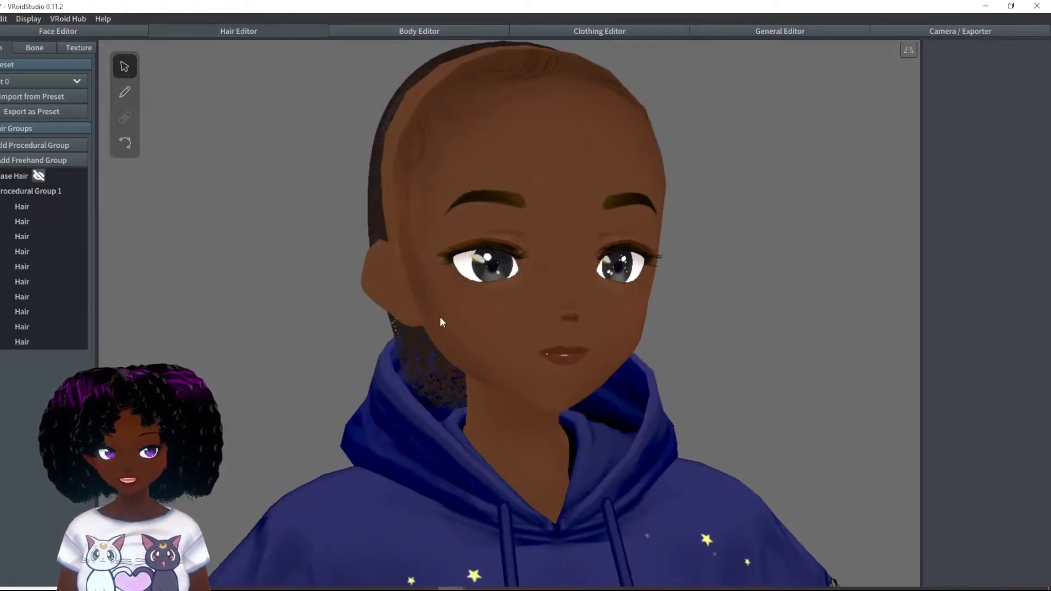
- Add a second procedural hair group and assign it the white-based textured hair material already made for the base layer
click(47, 145)
right_drag(392, 307, 456, 300)
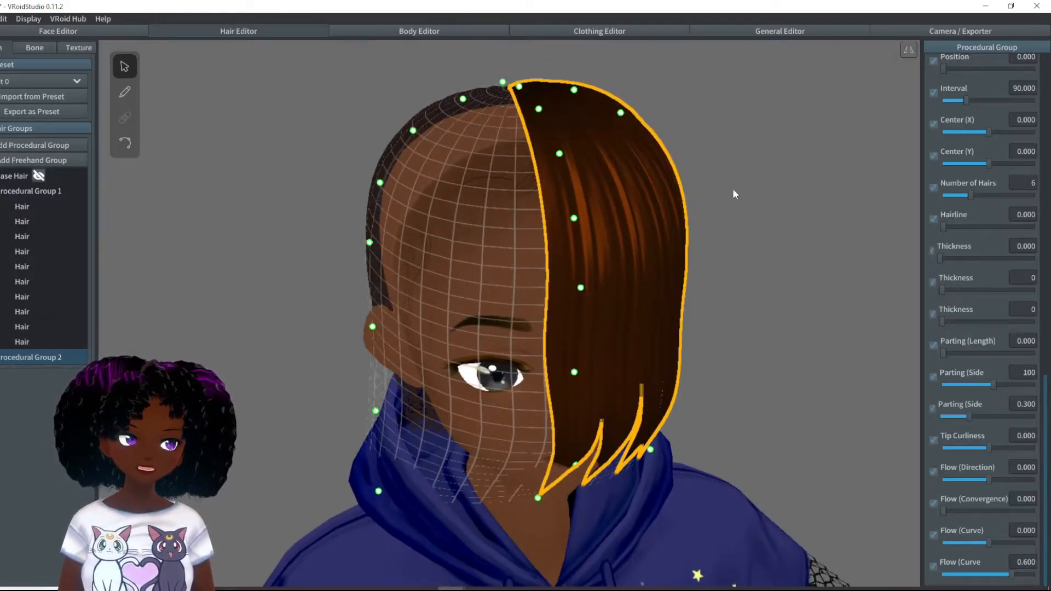
scroll(972, 200, up, 15)
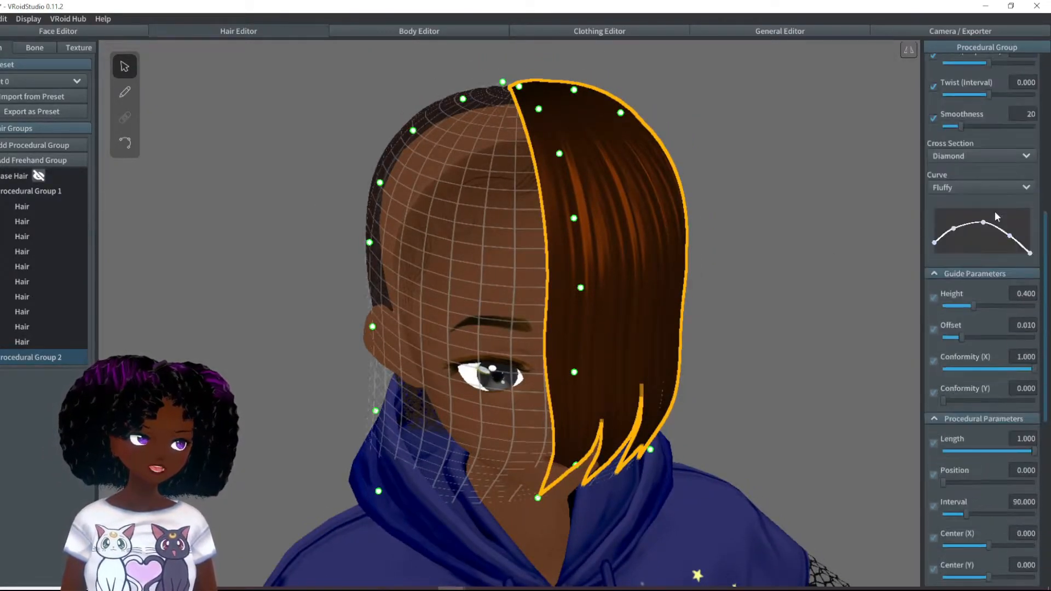
click(950, 128)
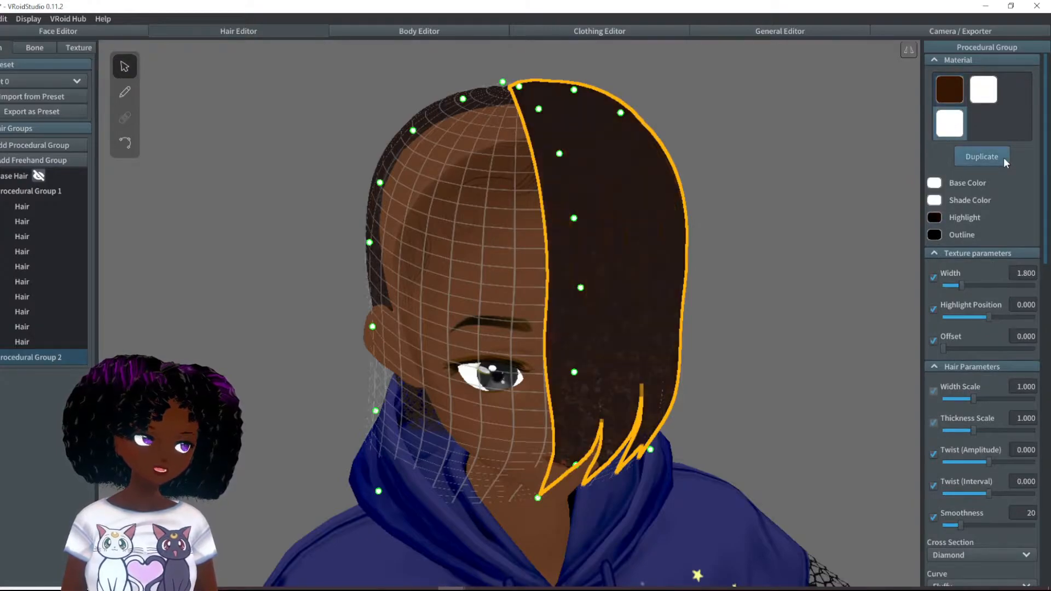
- Set the guide Height of Procedural Group 2 to 0.355
mouse_move(727, 255)
right_down()
mouse_move(712, 260)
mouse_move(715, 249)
right_up()
right_drag(539, 363, 514, 370)
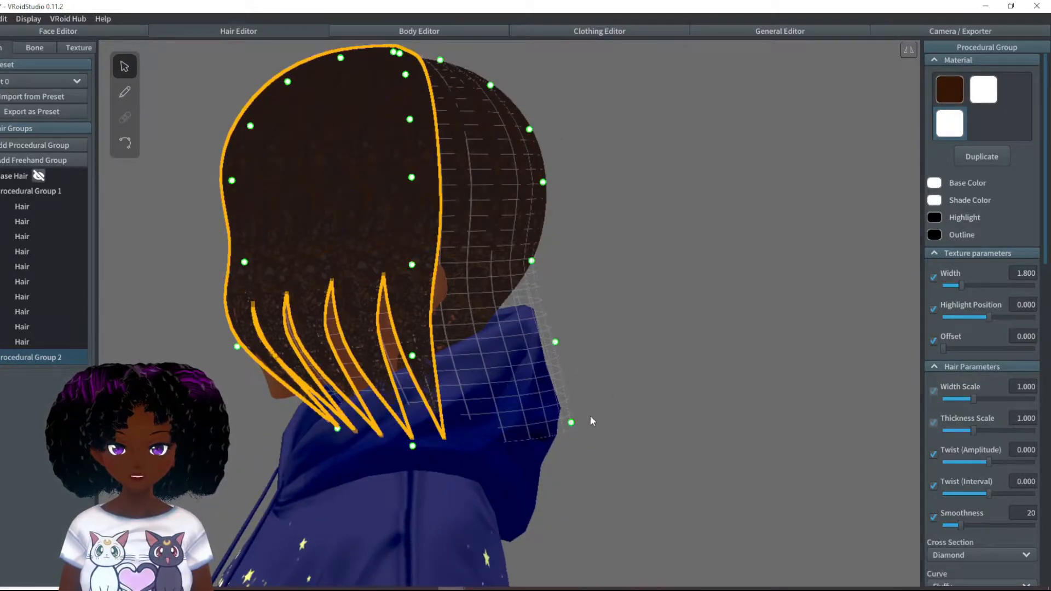
scroll(1026, 459, down, 5)
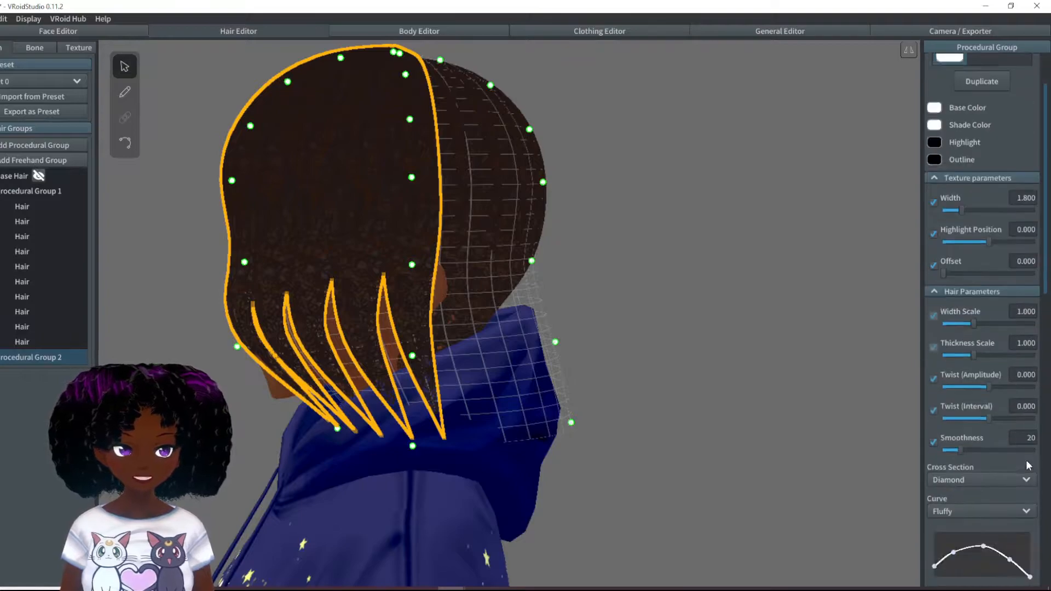
scroll(1020, 478, down, 2)
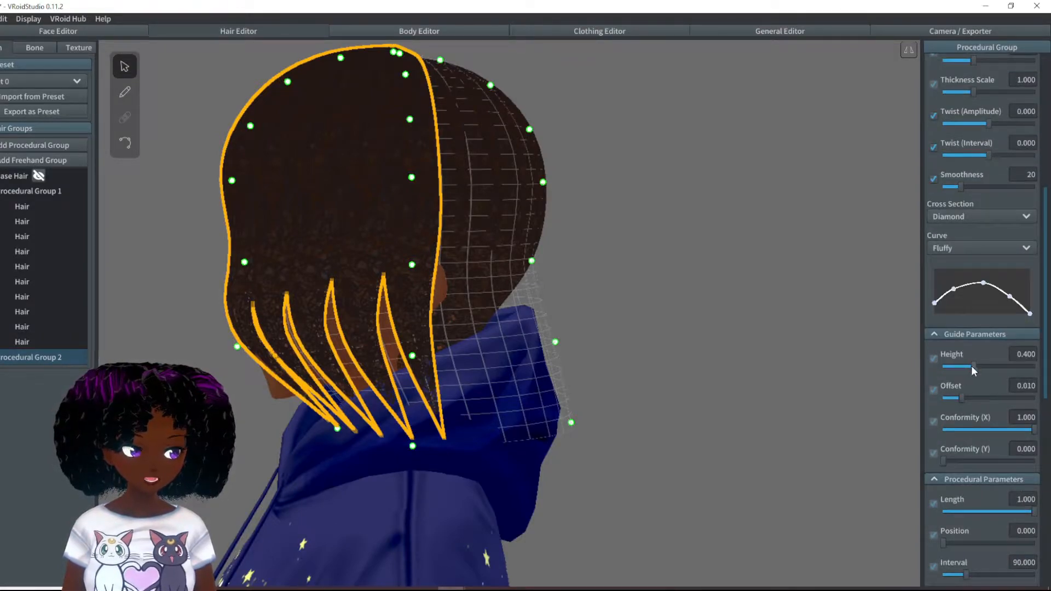
drag(972, 367, 968, 367)
- Pull the bottom guide point beside the jaw inward, and ease the points at the side, nape and back of the head slightly outward
right_drag(820, 344, 566, 279)
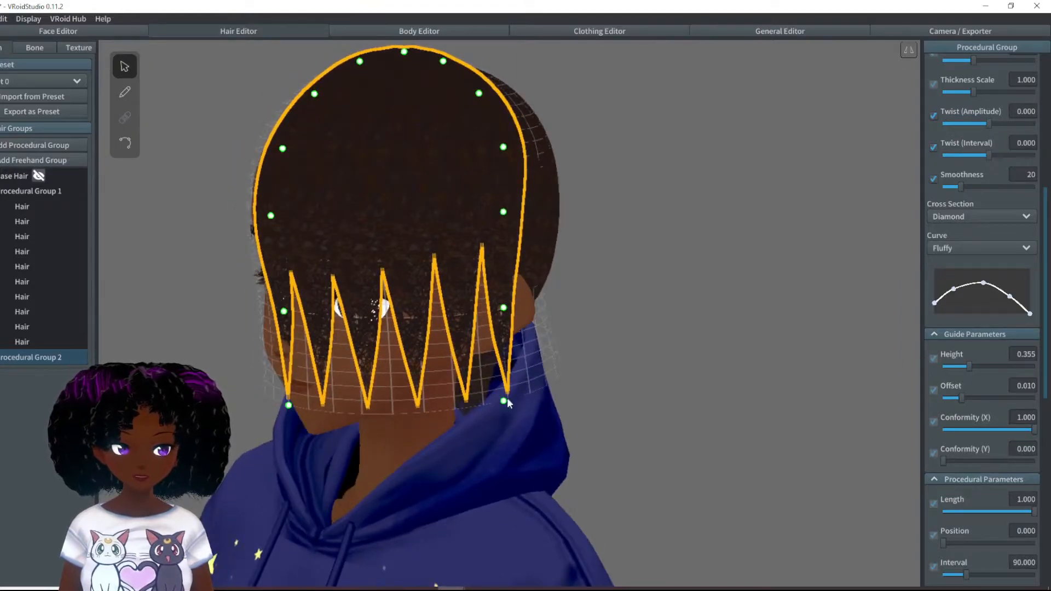
drag(504, 401, 491, 398)
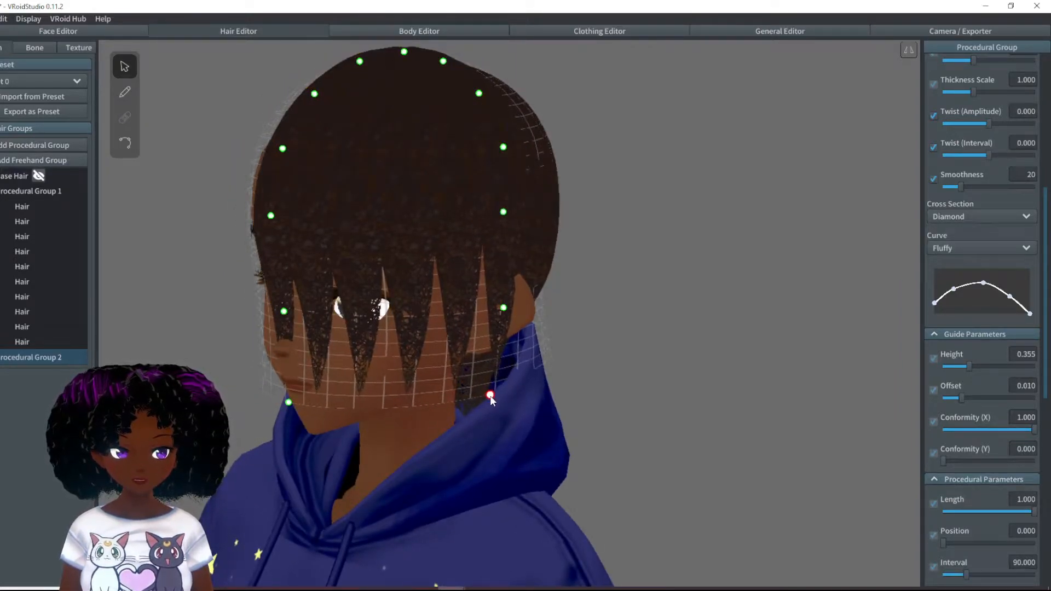
right_drag(510, 219, 548, 227)
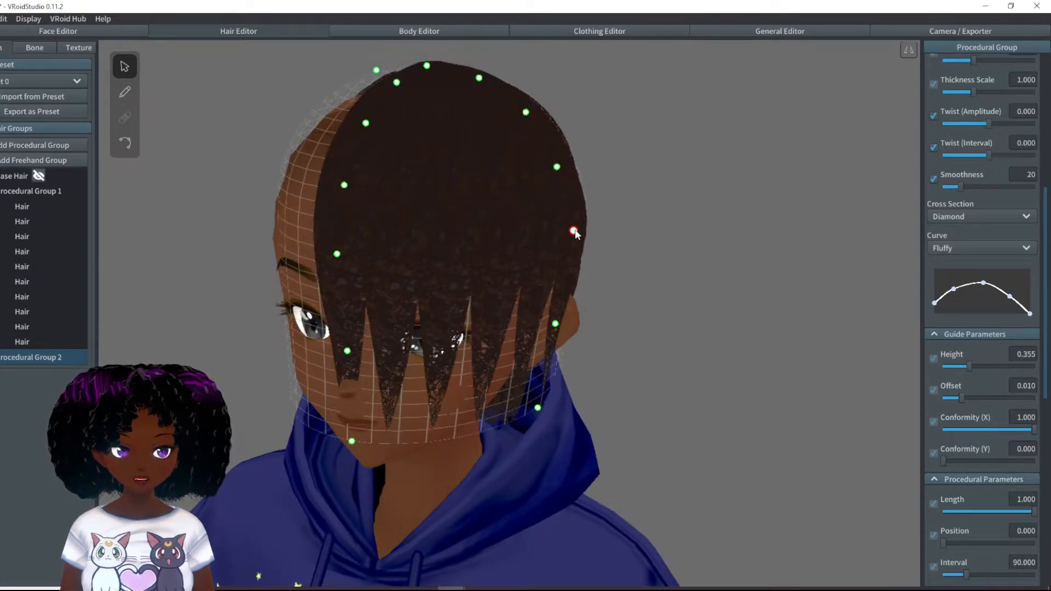
right_drag(652, 311, 562, 358)
drag(570, 363, 519, 357)
drag(533, 279, 538, 280)
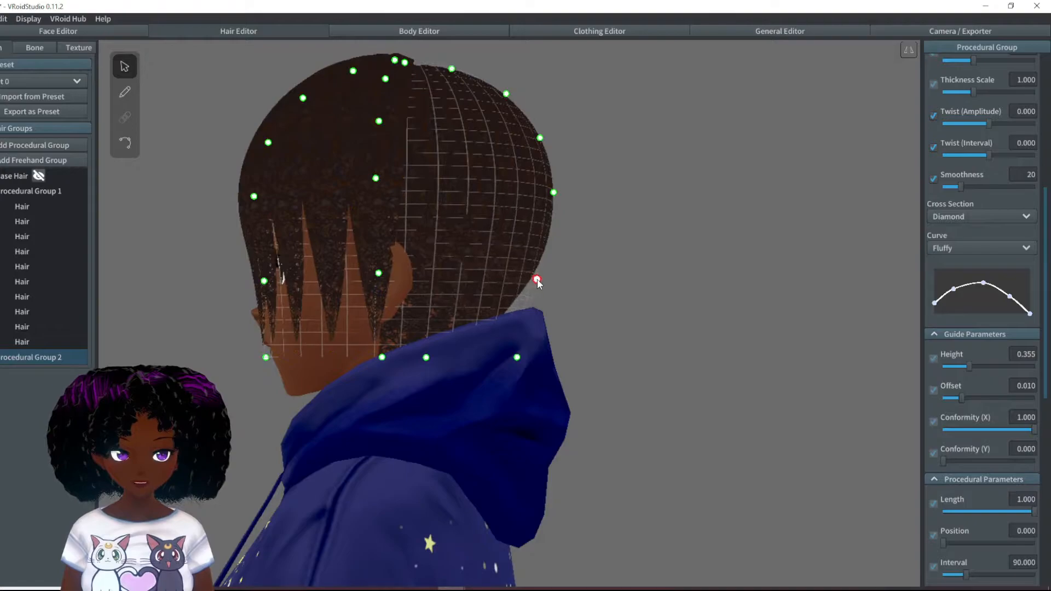
drag(554, 193, 560, 192)
- Ease the guide points above and beside the ear slightly outward and pull the bottom side point inward toward the neck
right_drag(560, 222, 647, 186)
drag(659, 182, 668, 182)
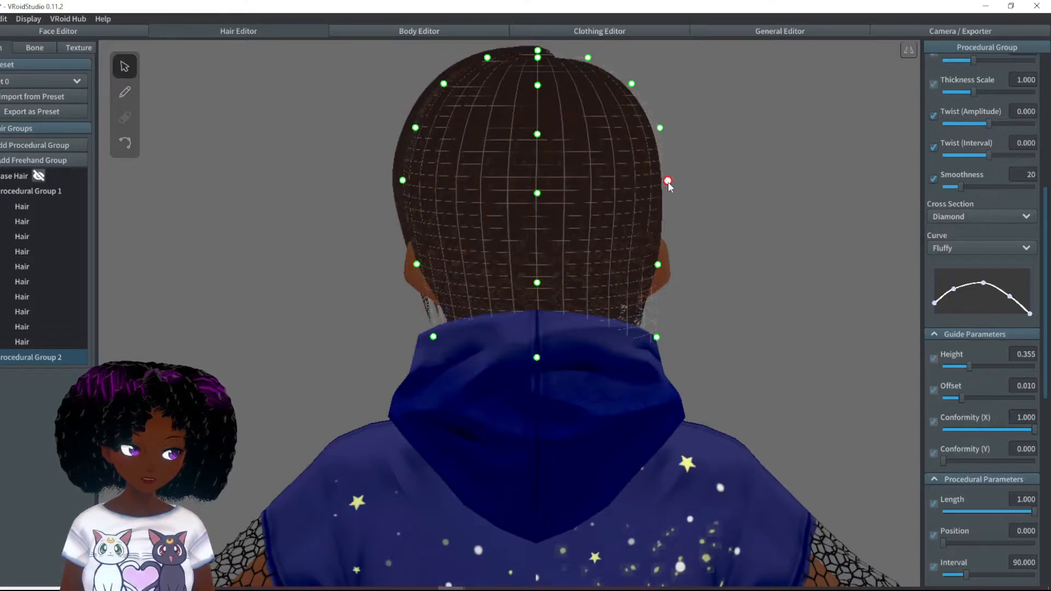
drag(660, 264, 663, 264)
drag(658, 336, 646, 336)
right_drag(565, 306, 652, 307)
drag(557, 198, 558, 198)
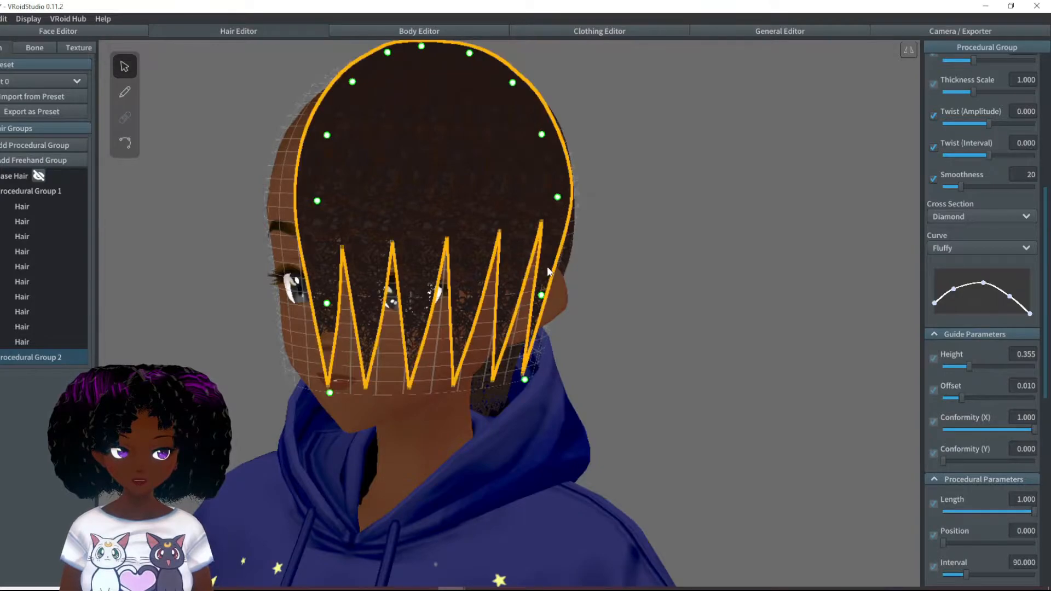
click(542, 295)
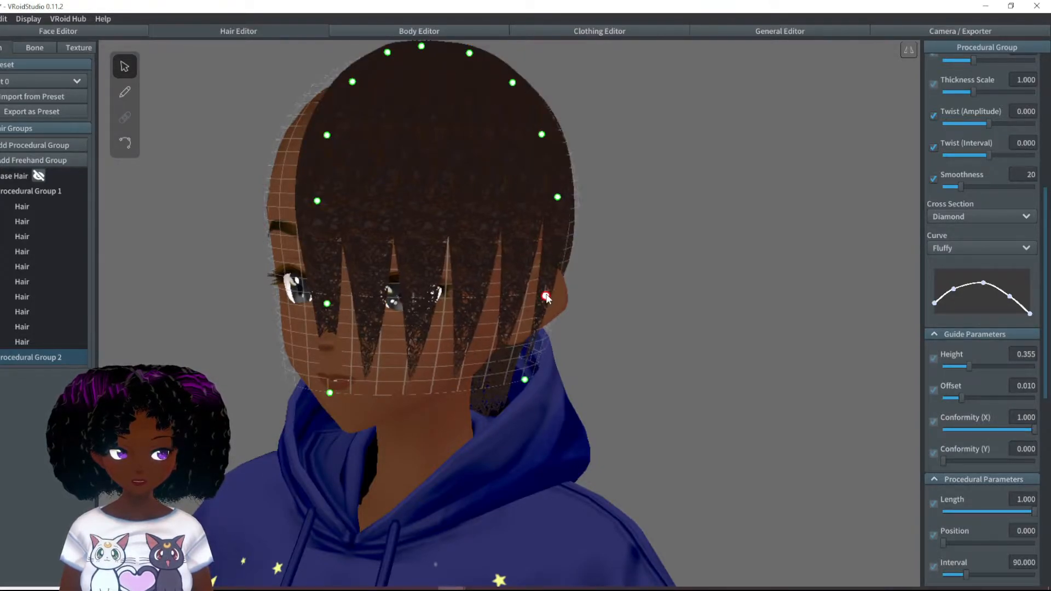
right_drag(609, 357, 652, 365)
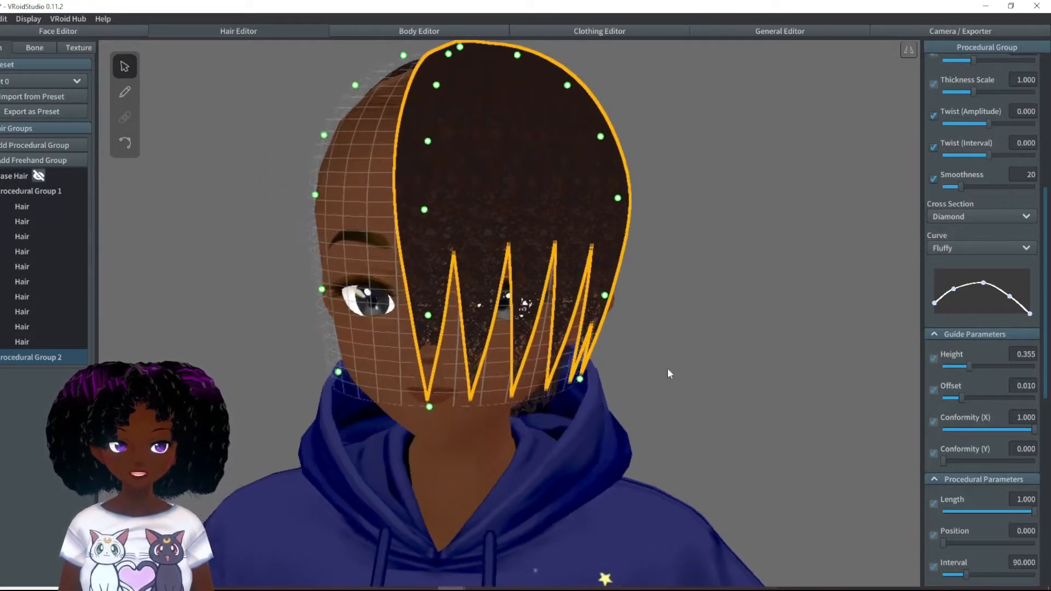
- Set Number of Hairs to 15 and shift the fourth point of the group's hair curve toward the tip for fuller ends
scroll(1003, 458, down, 4)
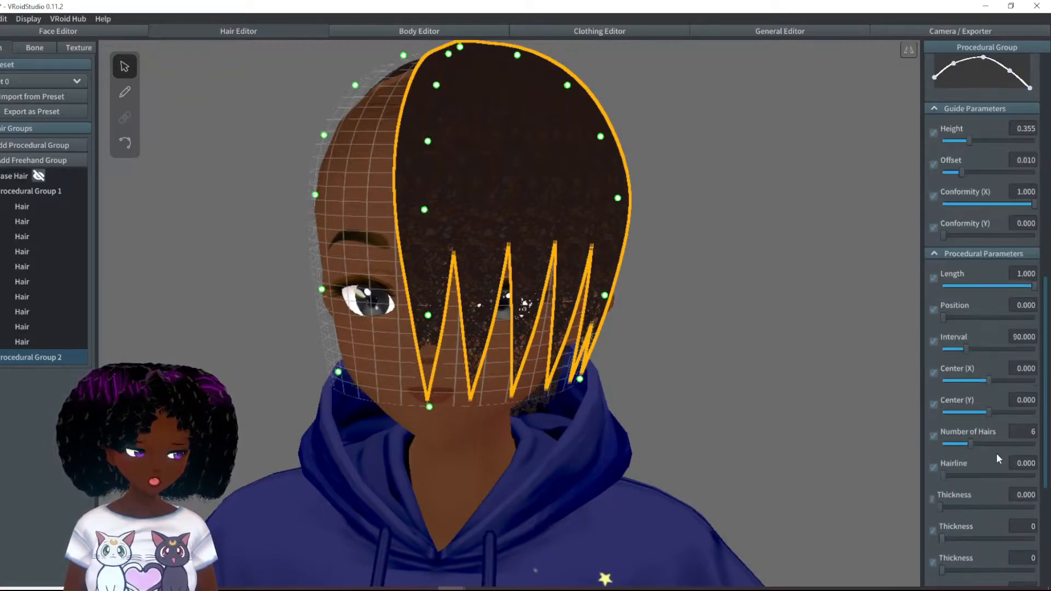
drag(971, 442, 1014, 445)
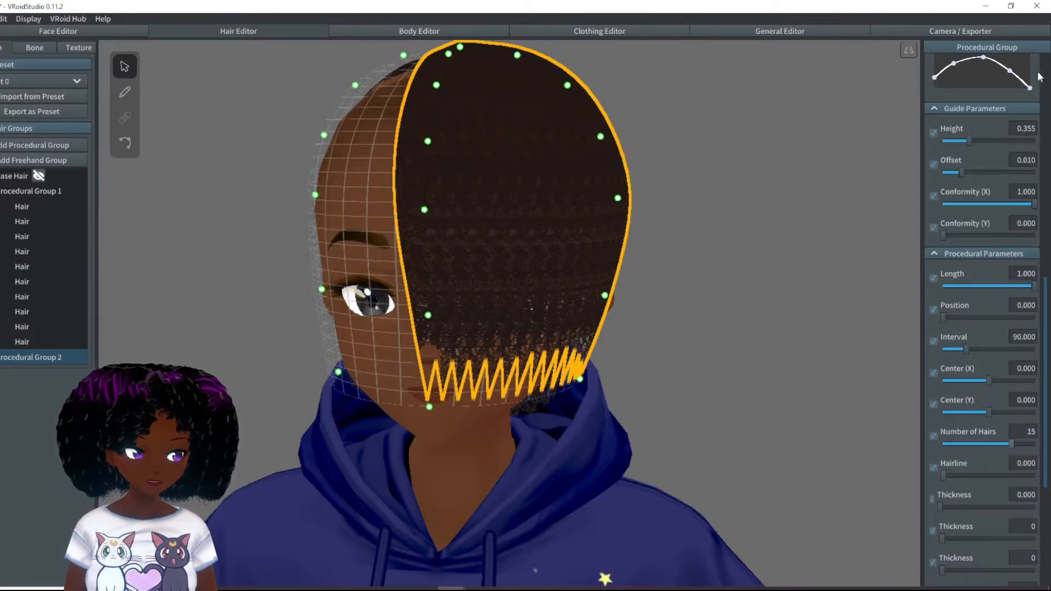
drag(1010, 70, 1028, 72)
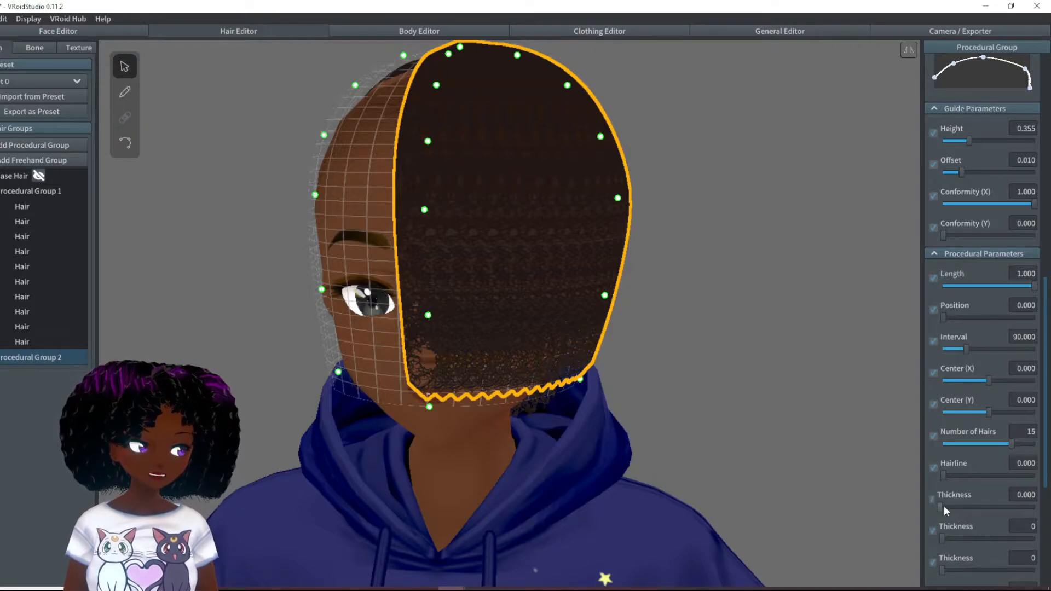
- Set the group's Position to 58.017 and Interval to 212.72 to move the strands off the face and around the head
drag(944, 316, 998, 352)
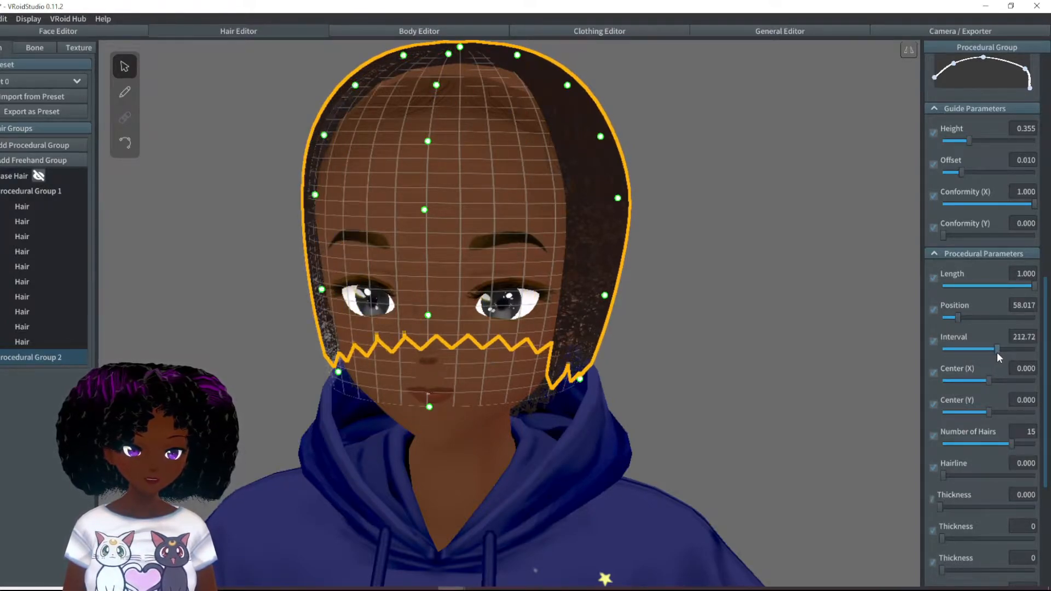
right_drag(897, 347, 681, 349)
right_drag(664, 397, 646, 386)
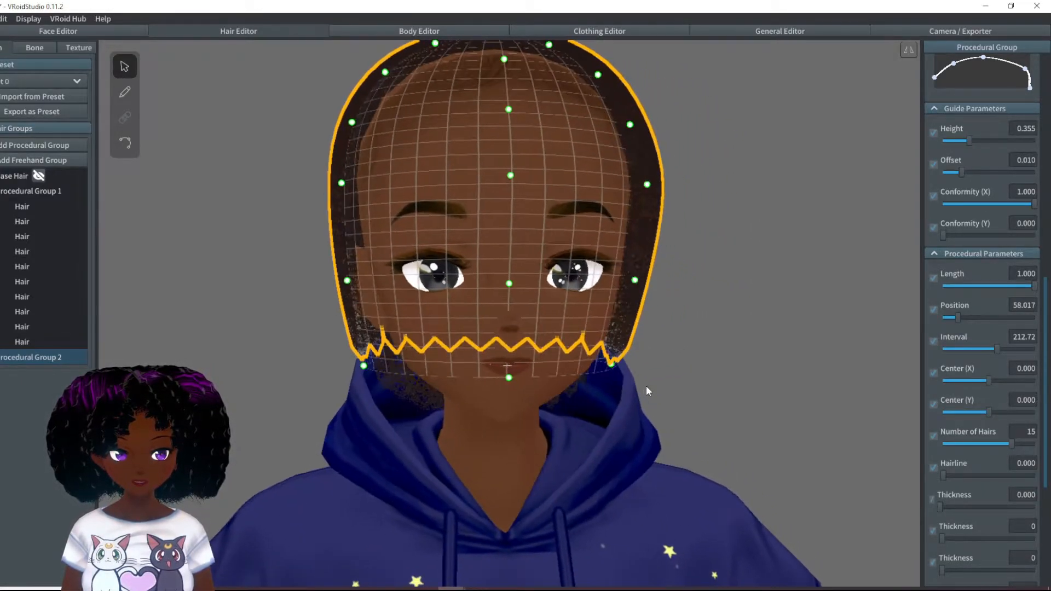
- Pull the bottom guide points on both sides of the jaw slightly outward
drag(614, 364, 627, 369)
drag(364, 370, 357, 371)
mouse_move(367, 366)
right_down()
mouse_move(398, 364)
mouse_move(356, 366)
right_up()
- Set the group's Tip Curliness to 0.123 and lower the front guide's bottom point below the chin
scroll(981, 488, down, 5)
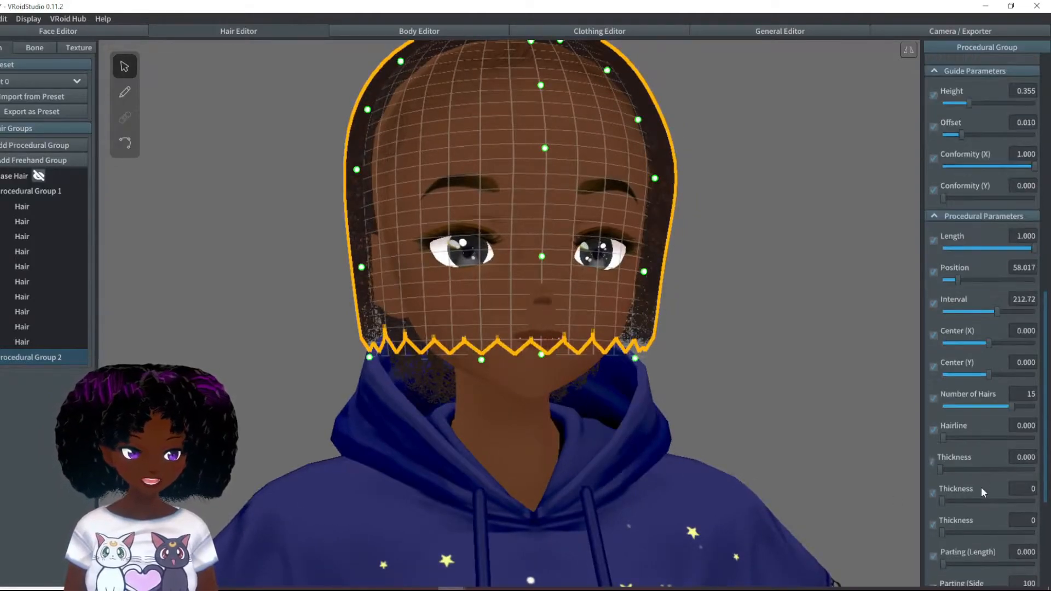
drag(988, 447, 995, 446)
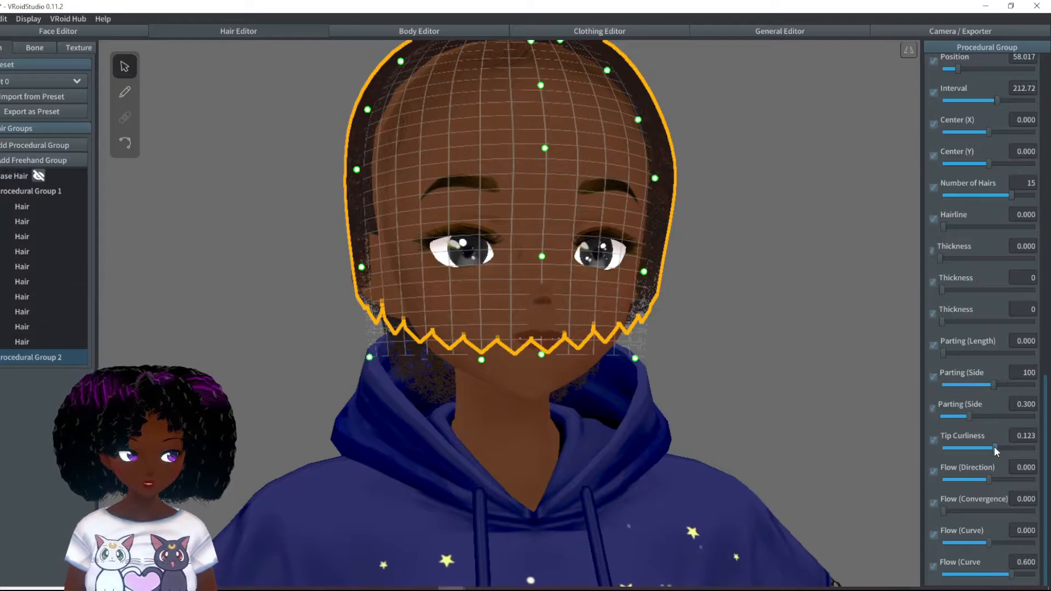
right_drag(838, 430, 601, 409)
drag(334, 384, 326, 424)
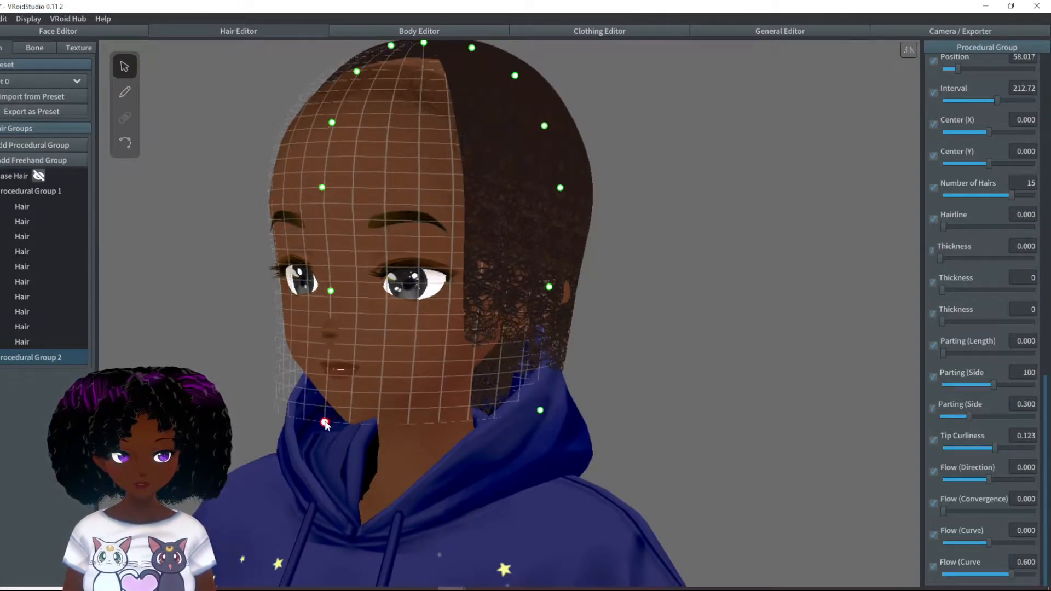
right_drag(508, 388, 552, 379)
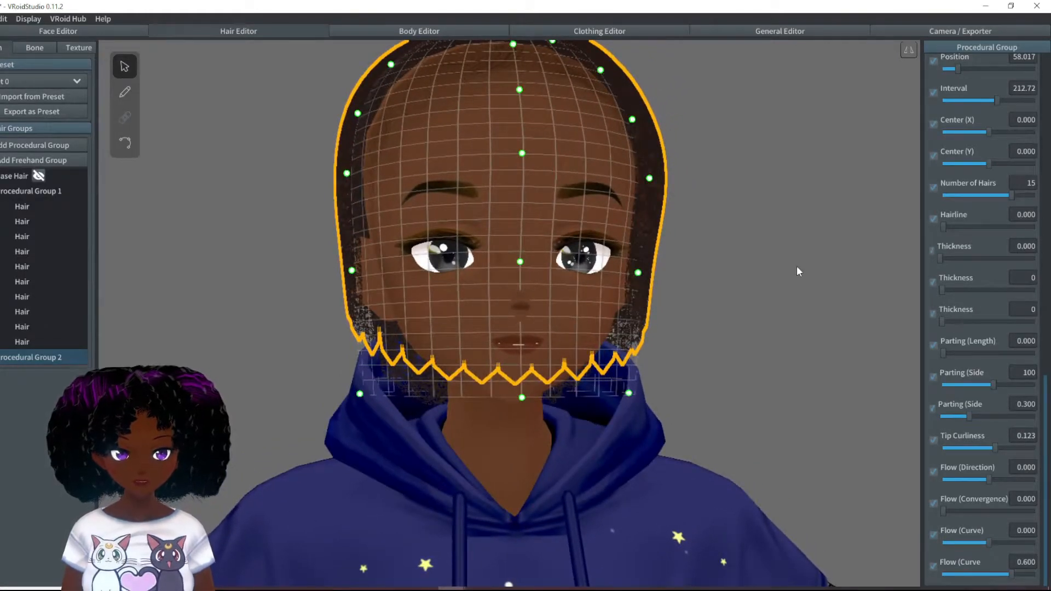
- Select the front-most strand beside the face, increase its Thickness slightly, and deselect it
scroll(745, 326, up, 3)
right_drag(750, 350, 753, 364)
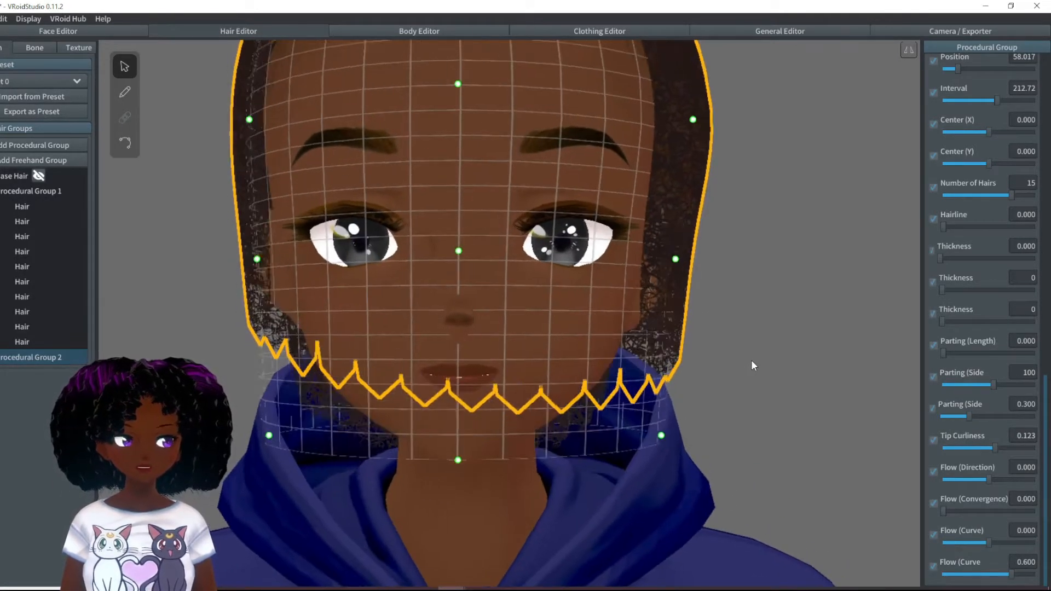
click(659, 300)
right_drag(685, 321, 712, 346)
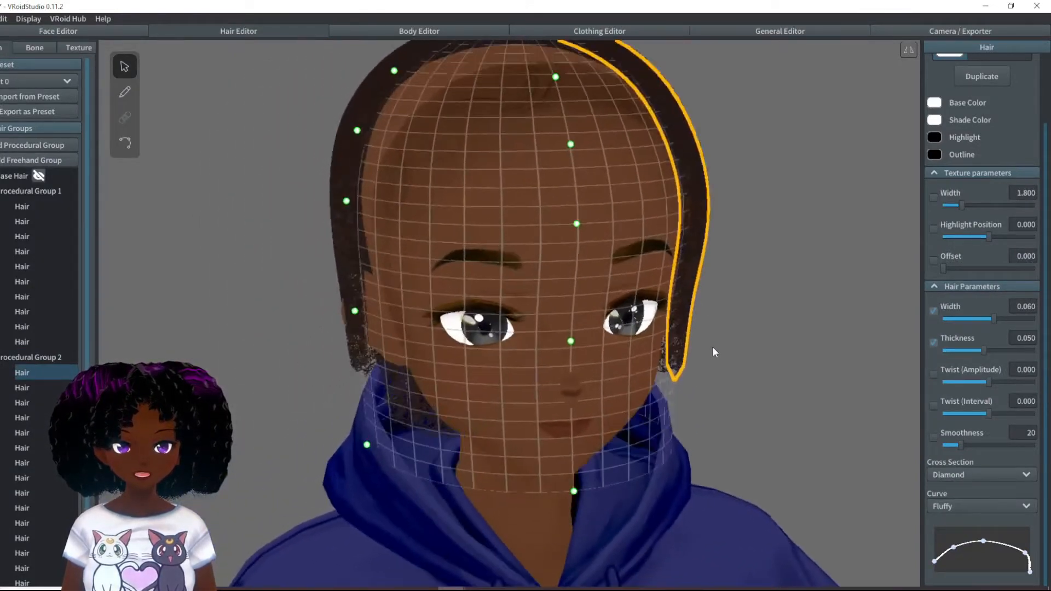
mouse_move(984, 351)
mouse_down()
mouse_move(1003, 348)
mouse_move(988, 347)
mouse_up()
right_drag(796, 344, 696, 362)
click(765, 347)
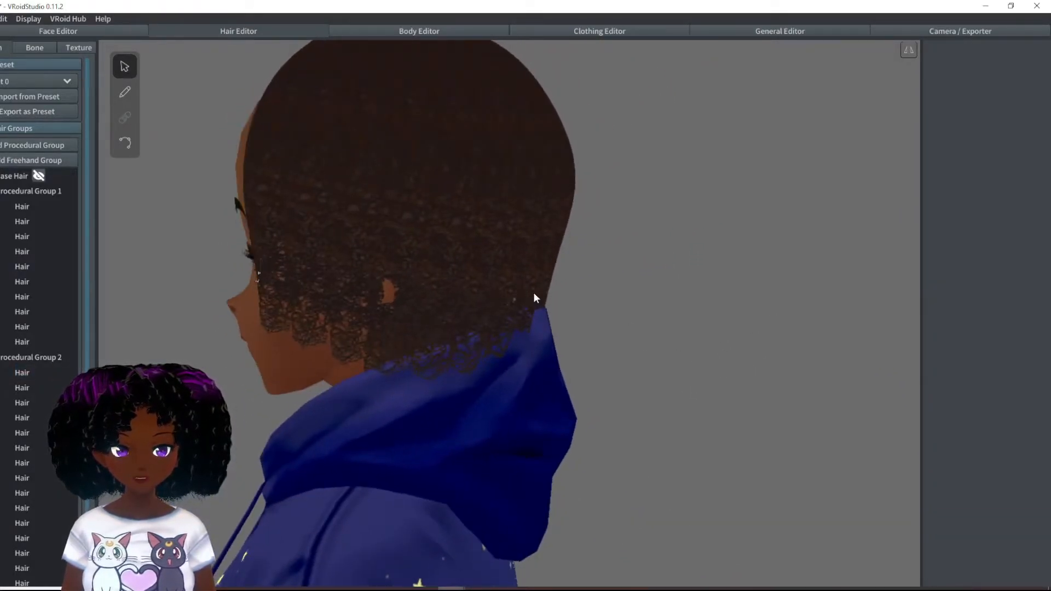
- Reduce Procedural Group 2 to 13 hairs and lower the guide point behind the neck slightly
right_drag(536, 294, 559, 298)
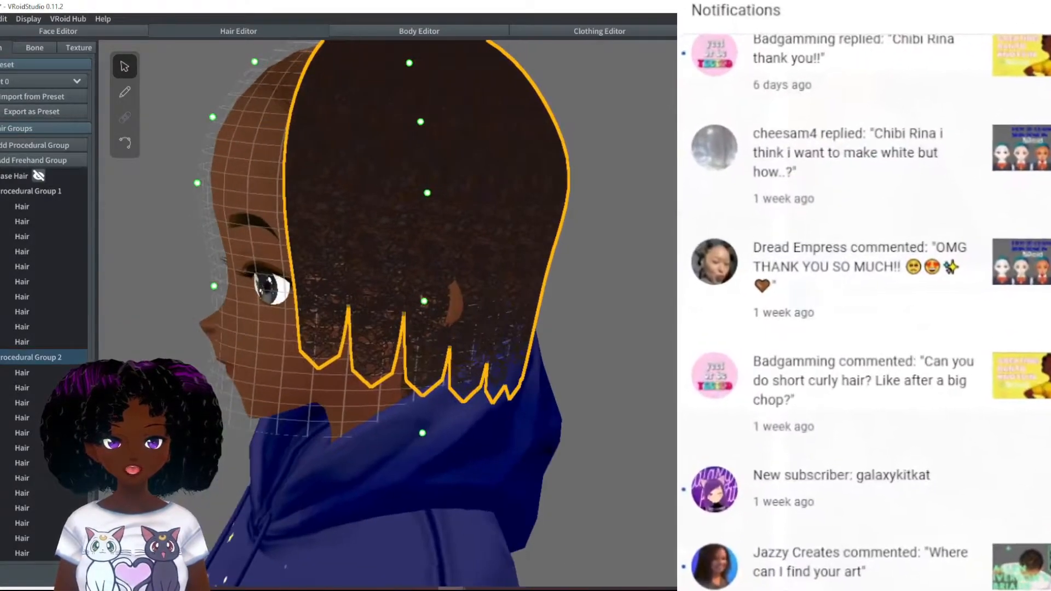
mouse_move(558, 298)
right_down()
mouse_move(535, 296)
mouse_move(548, 297)
right_up()
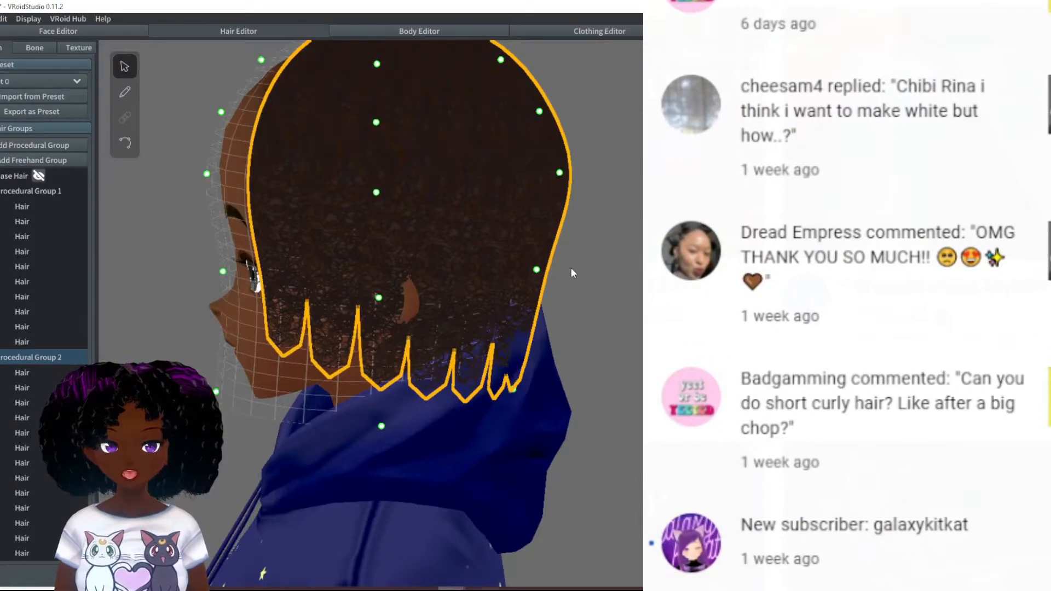
drag(537, 270, 536, 275)
right_drag(537, 275, 662, 300)
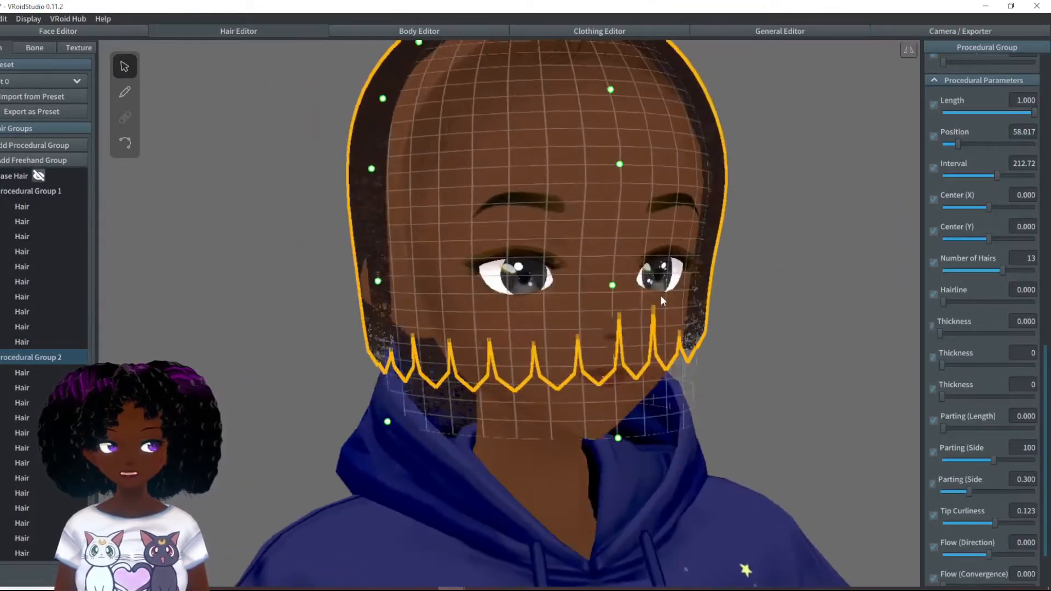
- Deselect the hair group and examine the hairline, sides and forehead coverage from the front, side and above
right_drag(777, 285, 773, 286)
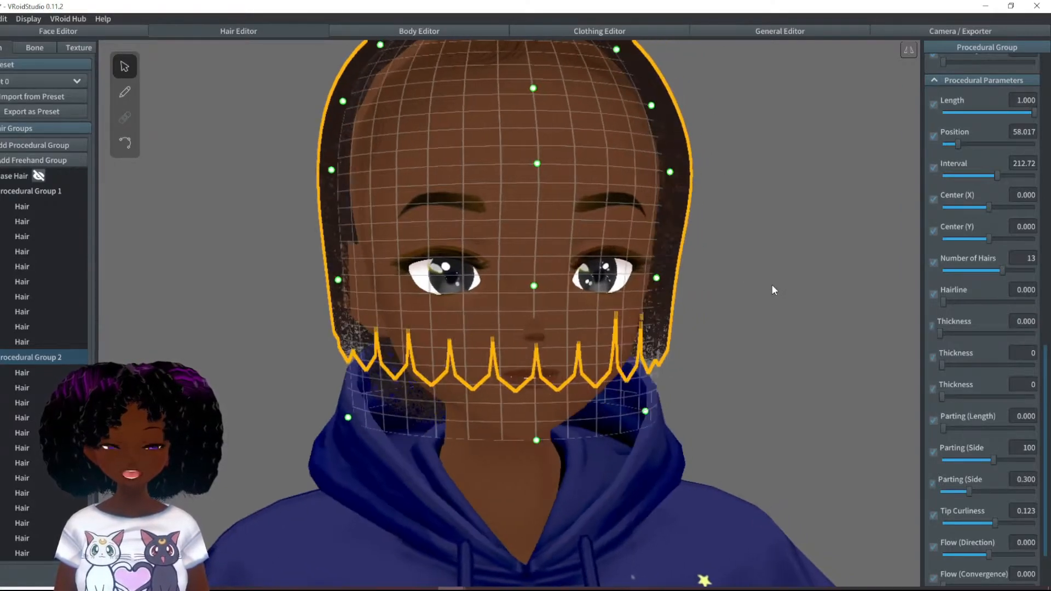
right_drag(749, 365, 702, 346)
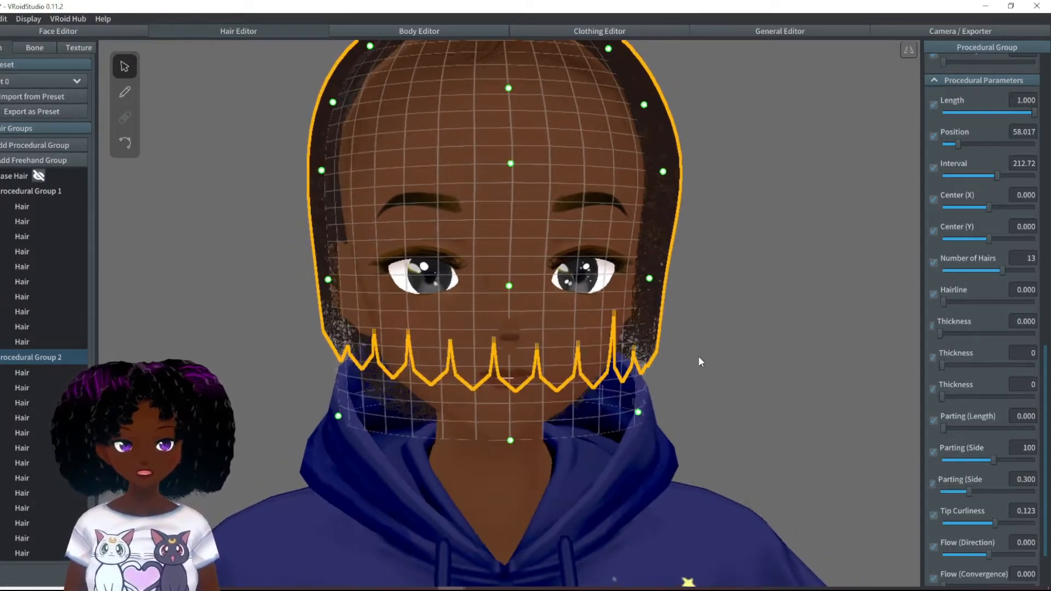
right_drag(712, 348, 738, 357)
click(712, 355)
right_drag(575, 309, 499, 247)
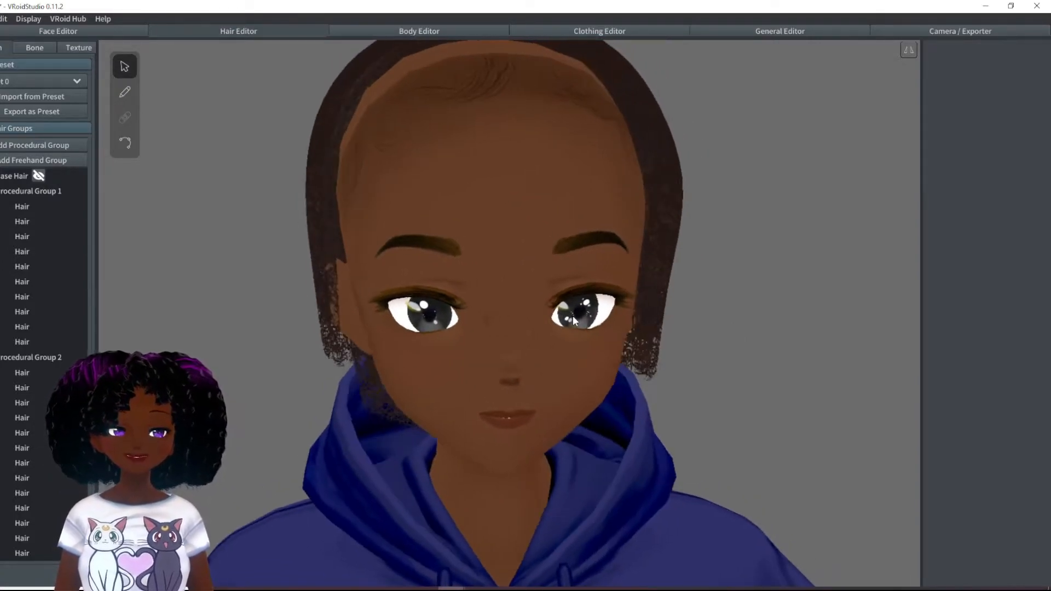
right_drag(477, 166, 483, 173)
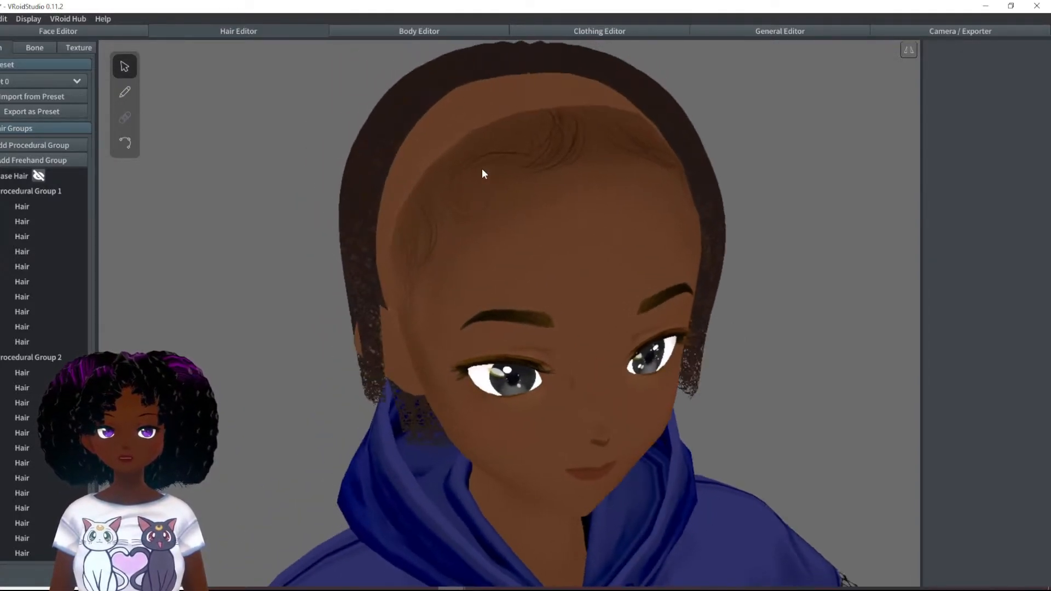
right_drag(475, 229, 500, 228)
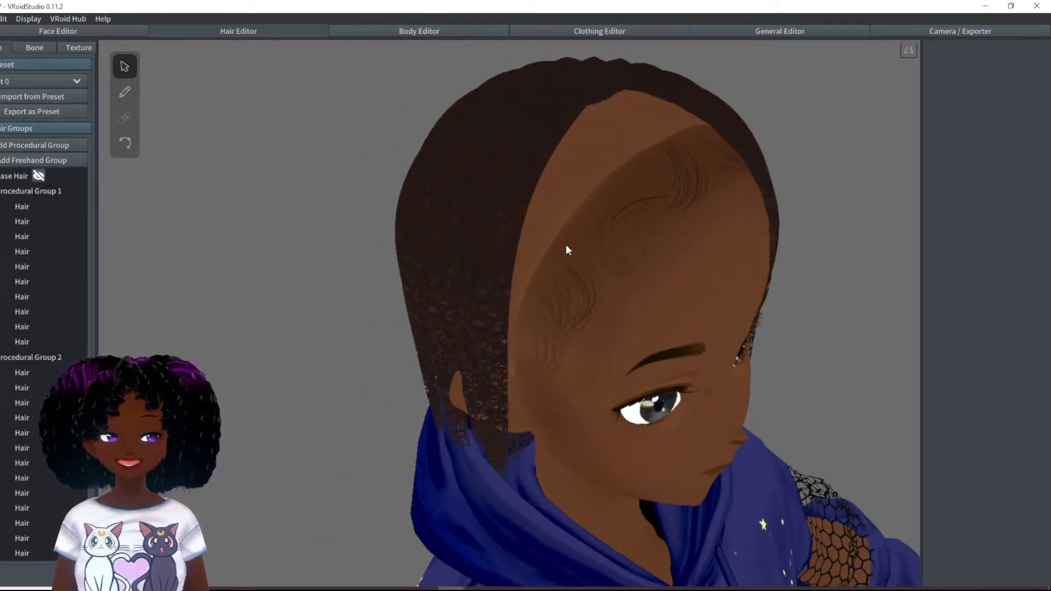
right_drag(663, 143, 600, 250)
scroll(646, 241, up, 3)
right_drag(660, 233, 674, 256)
right_drag(521, 159, 402, 213)
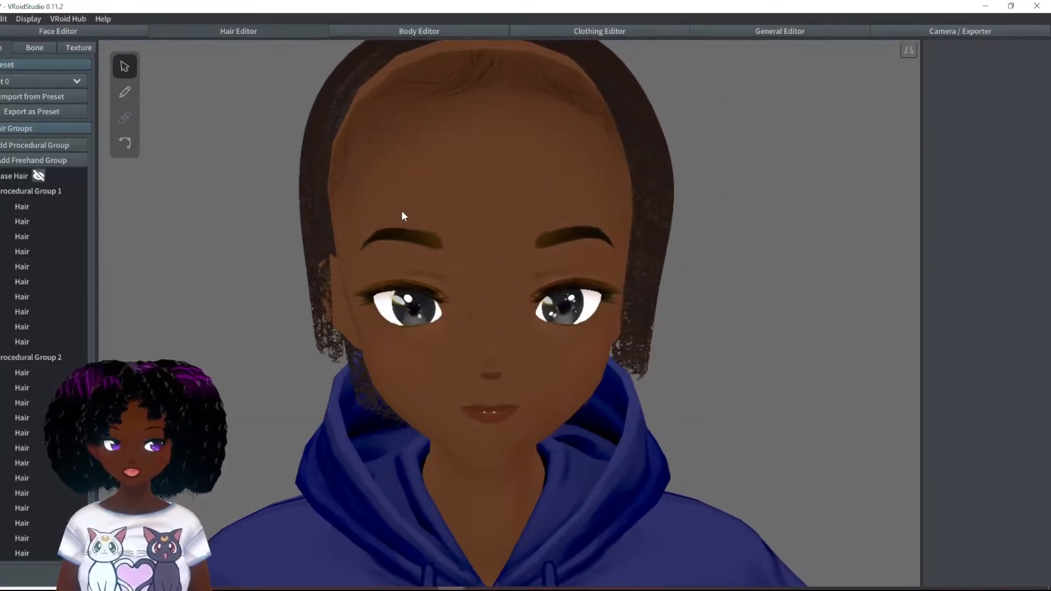
- Add a third procedural hair group and lower its guide Height to 0.272
click(48, 145)
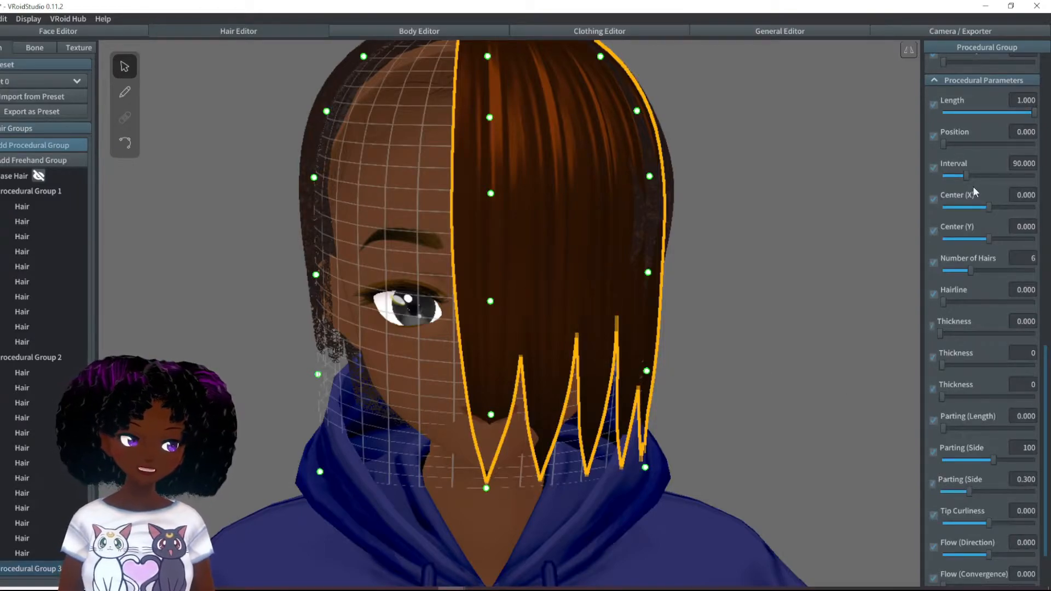
scroll(988, 219, up, 3)
drag(1034, 263, 1015, 263)
drag(971, 115, 964, 118)
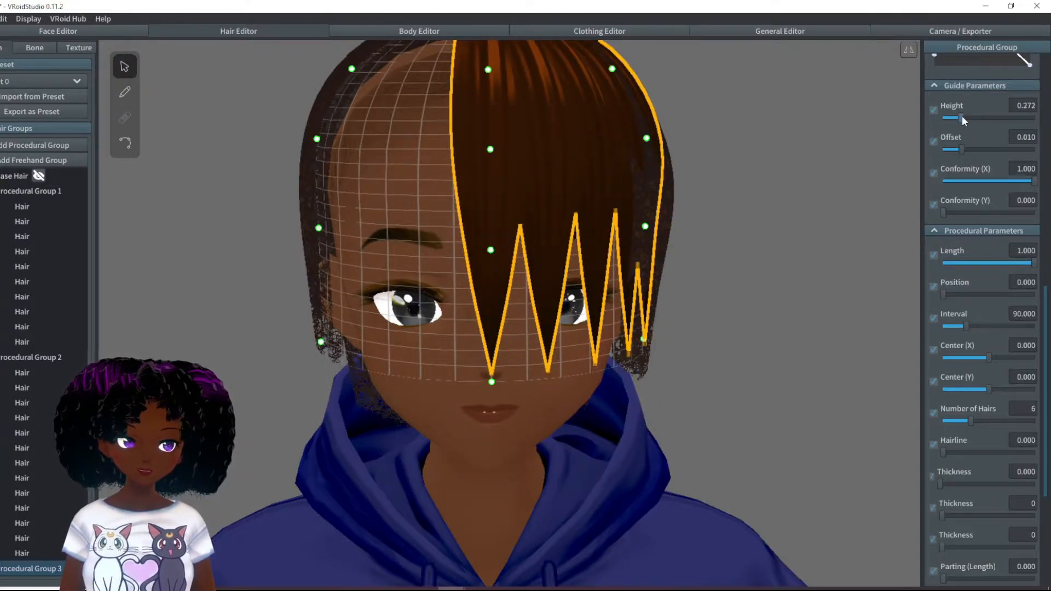
- Move the guide points on the character's left side outward at the jaw, cheek and temple
drag(644, 340, 661, 342)
drag(647, 227, 668, 227)
drag(647, 137, 657, 138)
right_drag(633, 116, 602, 132)
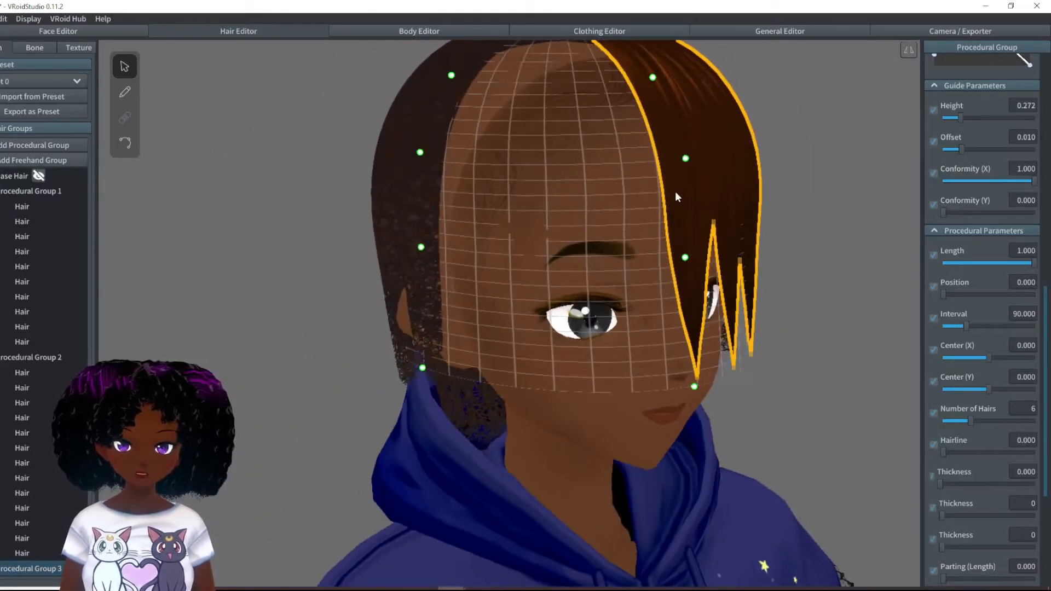
- Pull the guide points on the character's right side outward, from the cheek up to the crown, clear of the underlying hair
drag(420, 246, 407, 246)
right_drag(418, 178, 412, 176)
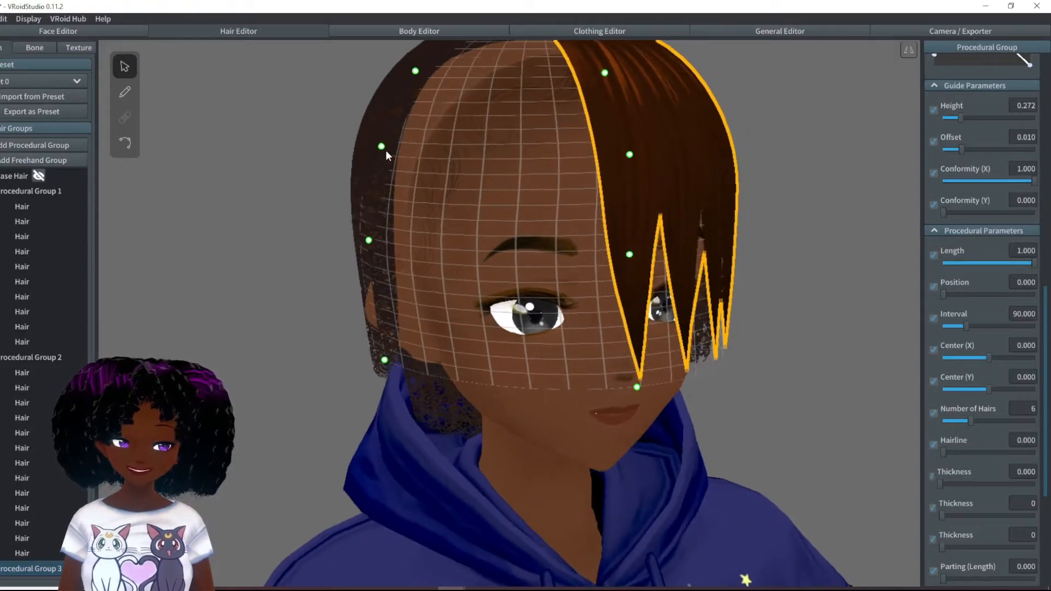
drag(381, 148, 367, 148)
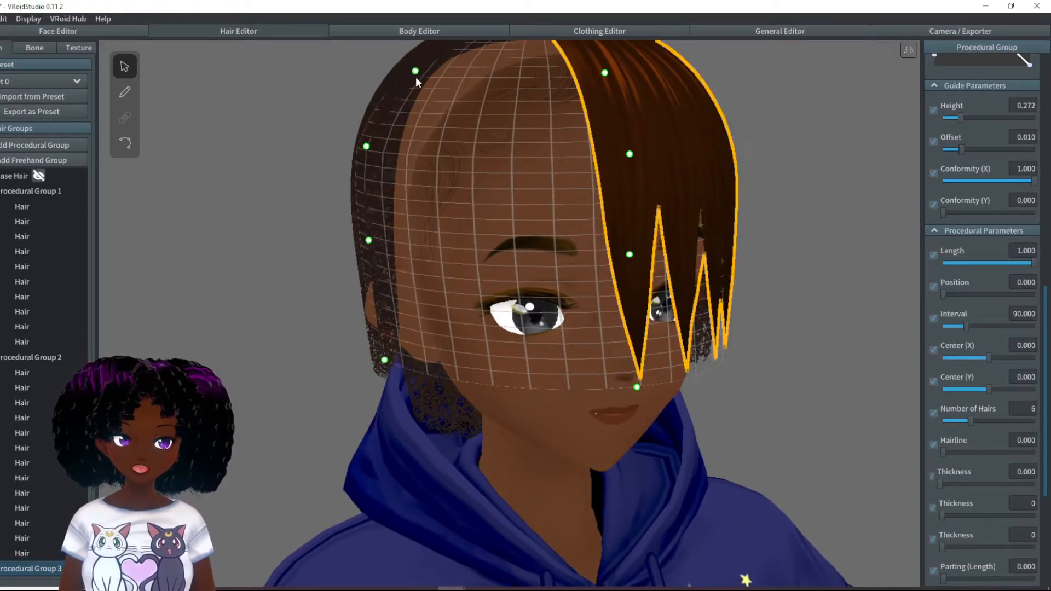
drag(415, 75, 401, 68)
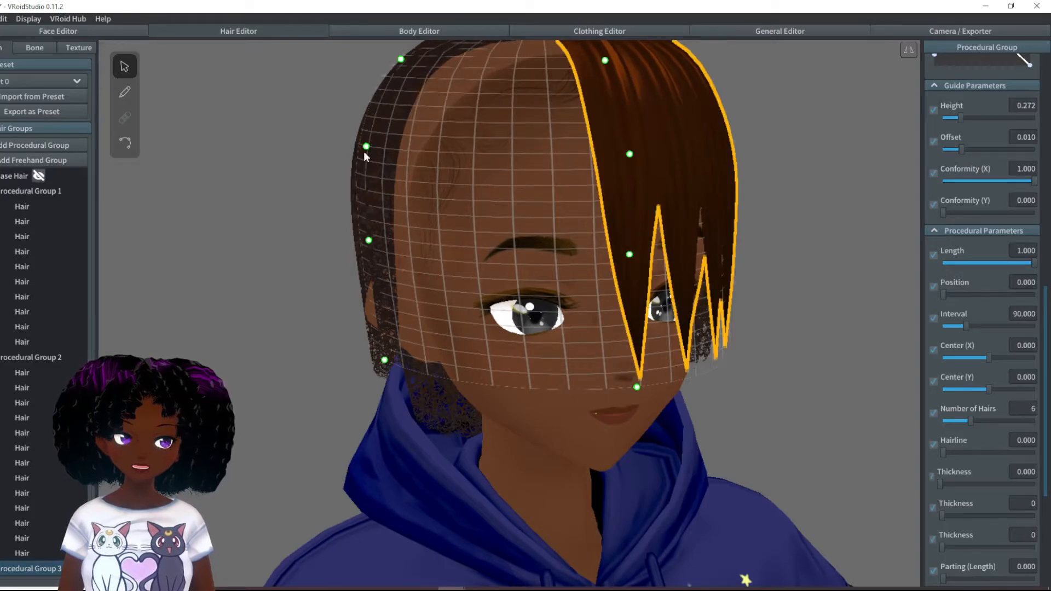
drag(366, 147, 360, 148)
drag(370, 245, 363, 245)
- Apply the dark curly hair material to Procedural Group 3 and reshape its curve so the strands stay full toward the tips
scroll(998, 117, up, 4)
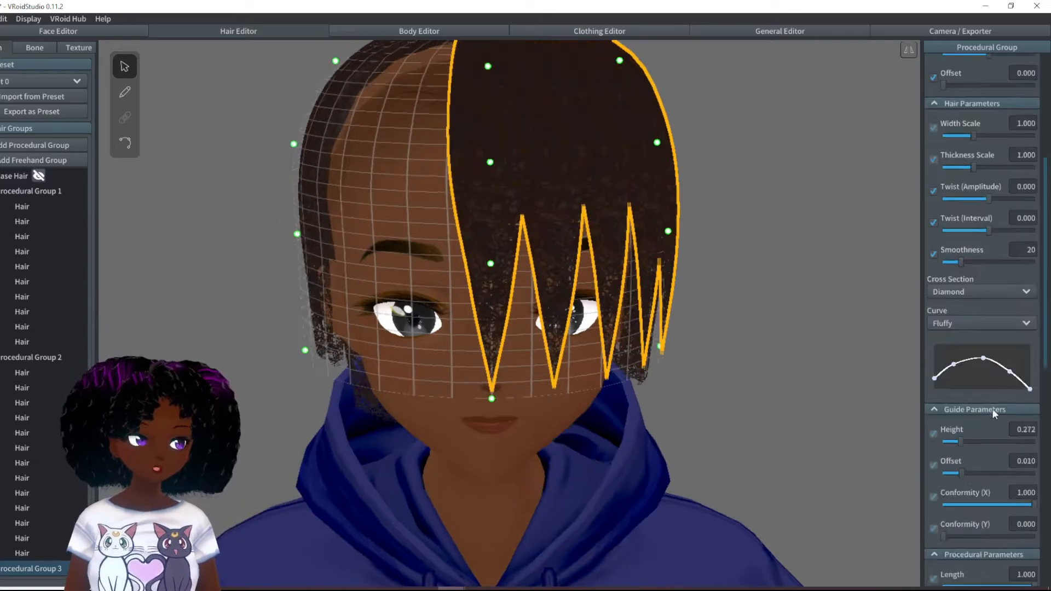
drag(1011, 366, 1023, 373)
drag(982, 357, 1003, 355)
right_drag(727, 356, 613, 367)
- Set the group's Position to 66.942 and its Interval to 119 so the strands spread around the side of the head
scroll(998, 534, down, 3)
drag(944, 506, 960, 506)
mouse_move(739, 389)
right_down()
mouse_move(680, 404)
mouse_move(734, 400)
right_up()
drag(967, 537, 972, 537)
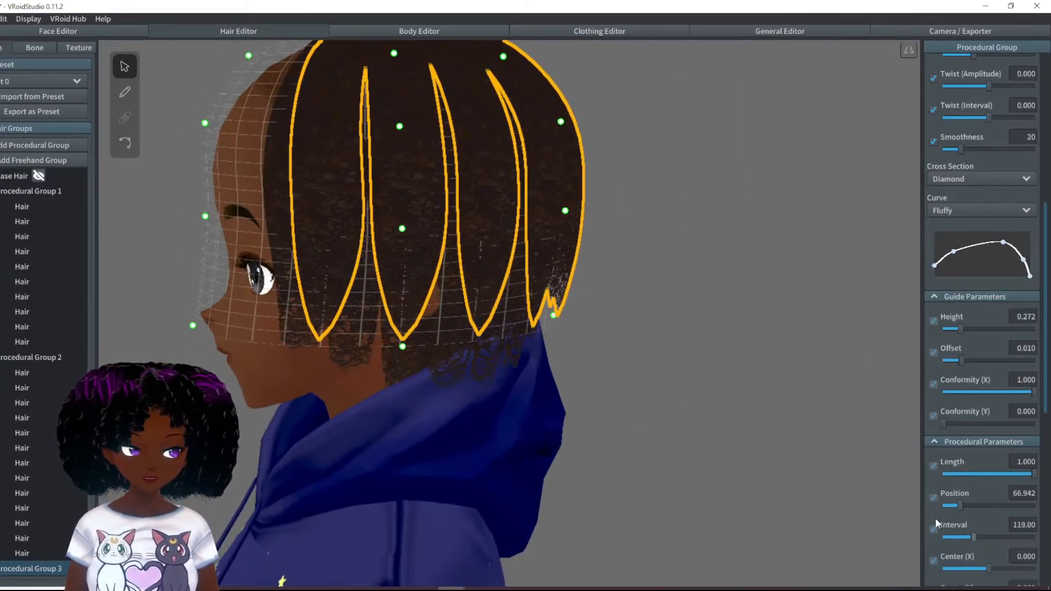
right_drag(767, 395, 581, 394)
- Widen the group's Interval further and raise Position slightly so the strands wrap around the back of the head
drag(973, 536, 983, 539)
right_drag(766, 394, 581, 395)
drag(983, 538, 1001, 537)
right_drag(716, 407, 575, 405)
drag(960, 506, 964, 506)
drag(1000, 537, 997, 537)
right_drag(646, 405, 744, 431)
- Increase Procedural Group 3's Number of Hairs, move the curve's point nearest the tip slightly outward, and deselect the group
scroll(993, 492, down, 3)
drag(965, 519, 995, 523)
right_drag(668, 403, 743, 403)
drag(1023, 147, 1029, 145)
right_drag(854, 266, 690, 258)
click(806, 255)
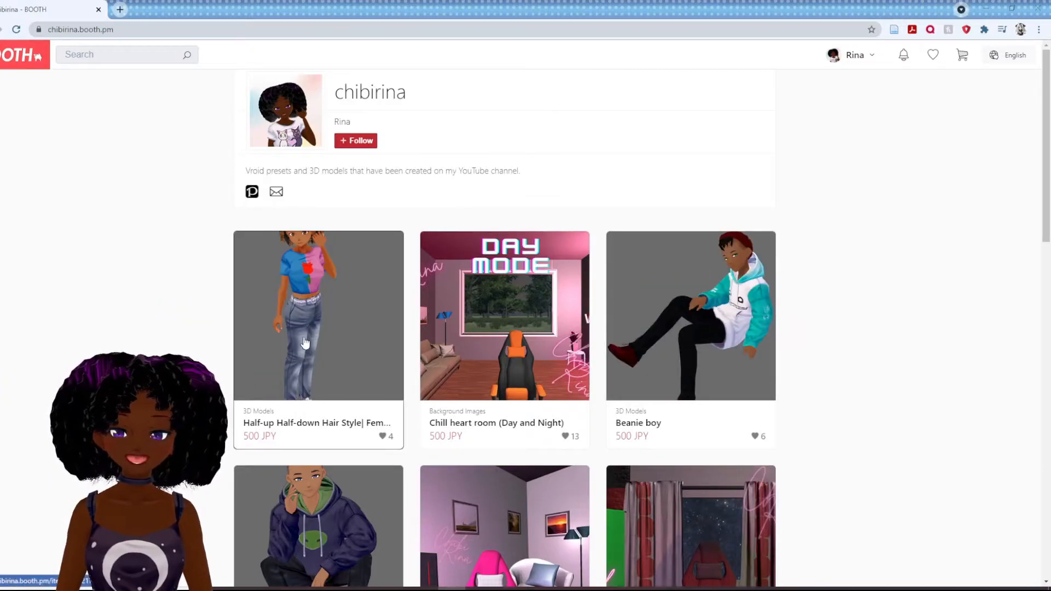
- Switch to the BOOTH shop, open the Half-up Half-down Hair Style listing, and look through its pictures and description
click(535, 330)
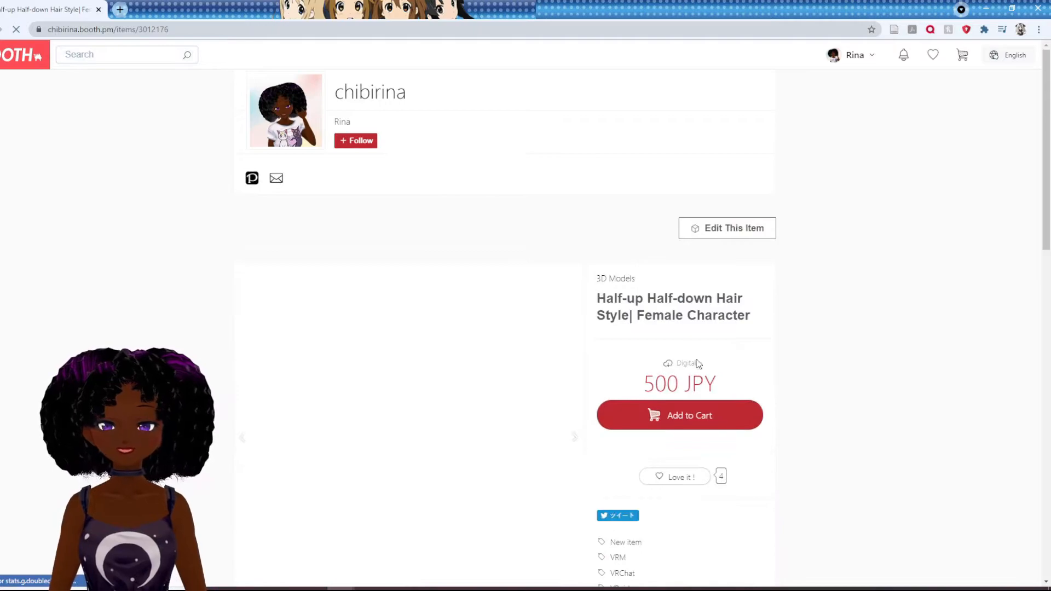
scroll(527, 364, down, 3)
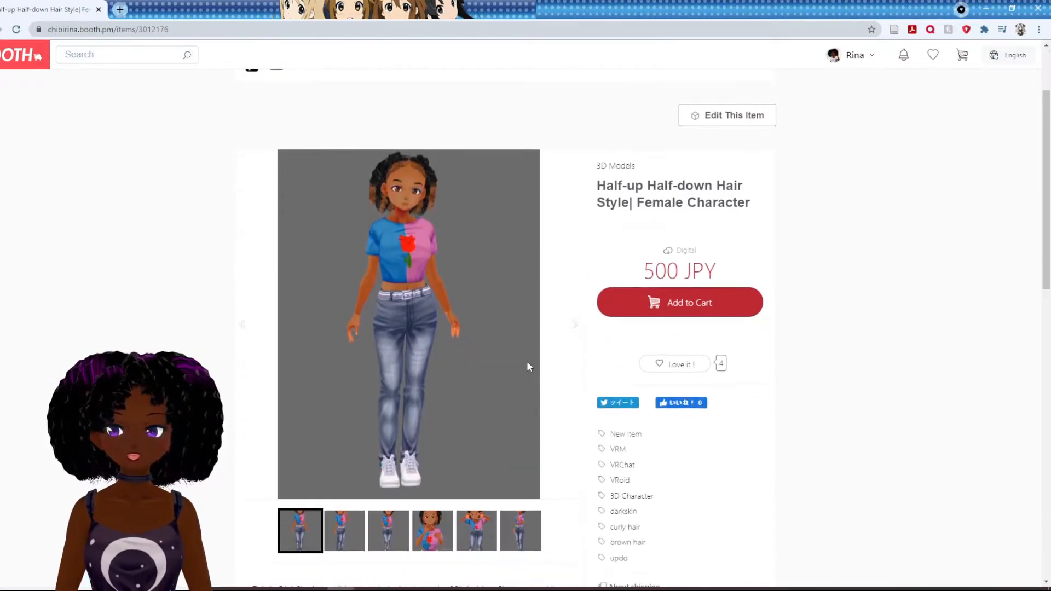
scroll(526, 364, down, 4)
scroll(528, 361, up, 5)
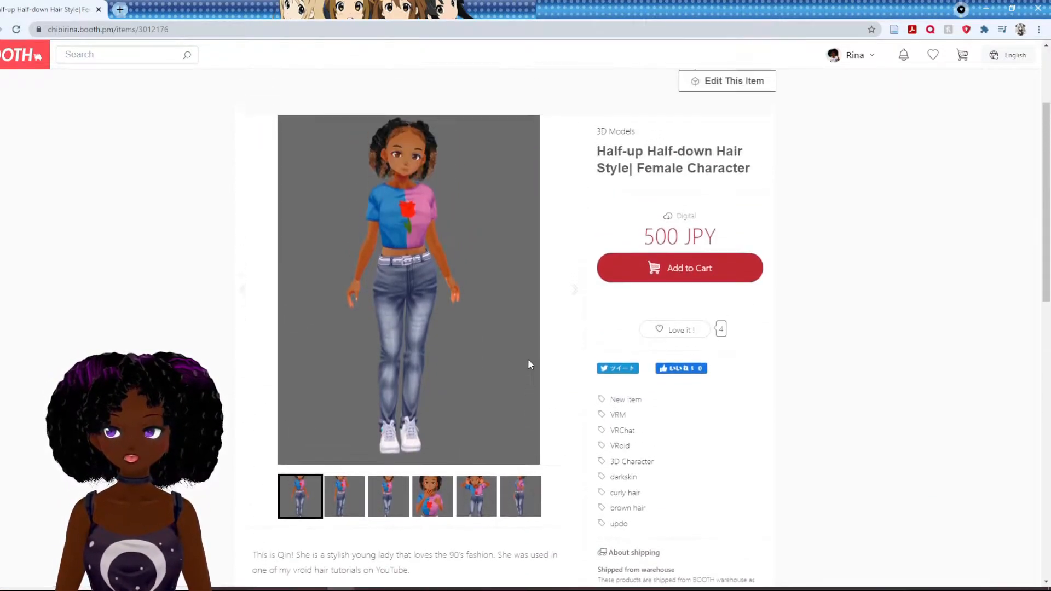
scroll(529, 362, down, 3)
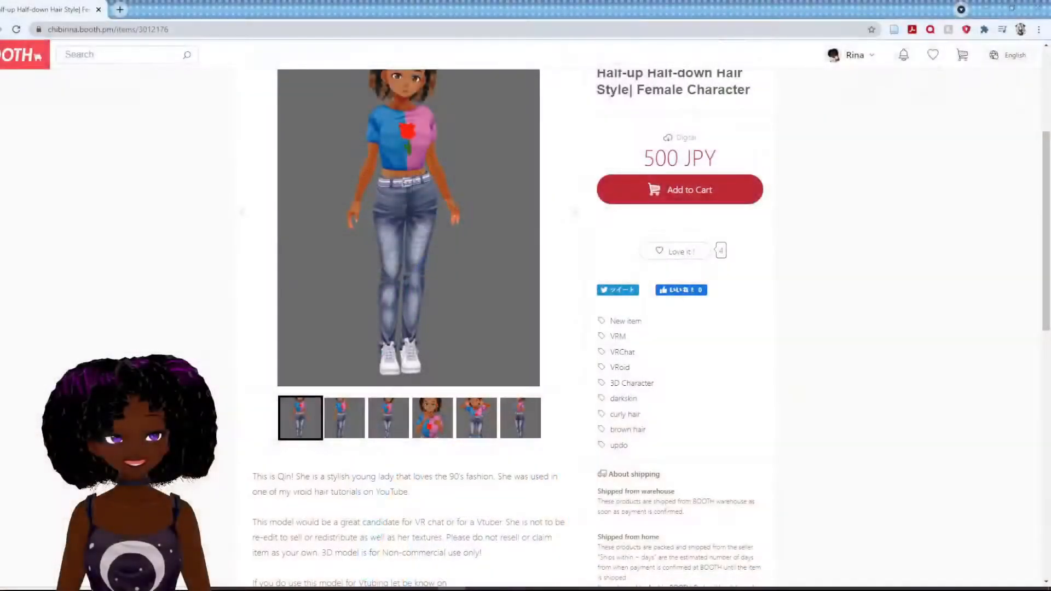
scroll(889, 324, up, 2)
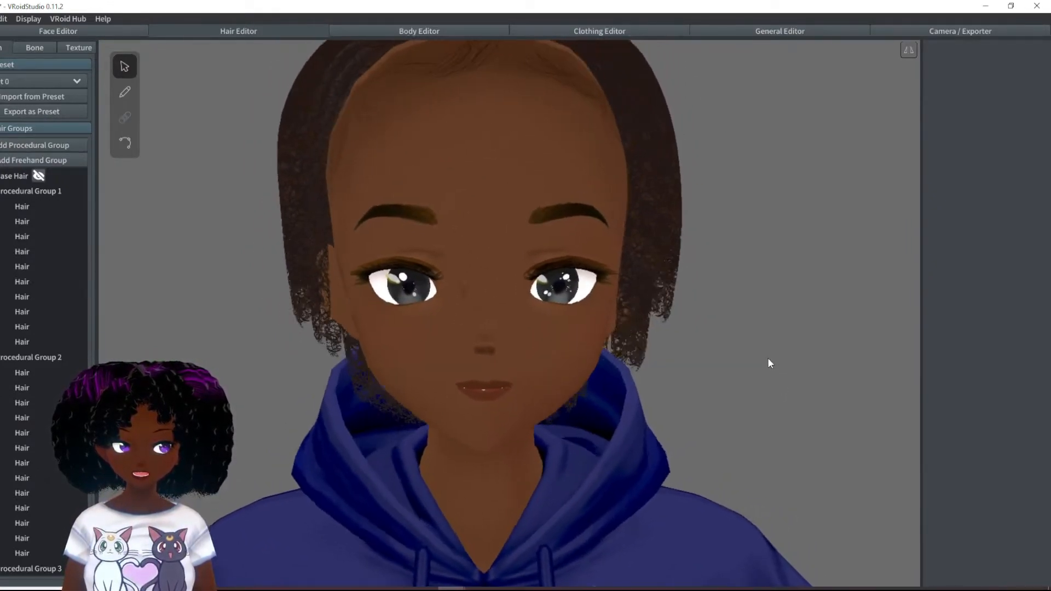
- Add a fourth procedural hair group with Position 265.53 and guide Offset 0.005
scroll(770, 355, down, 5)
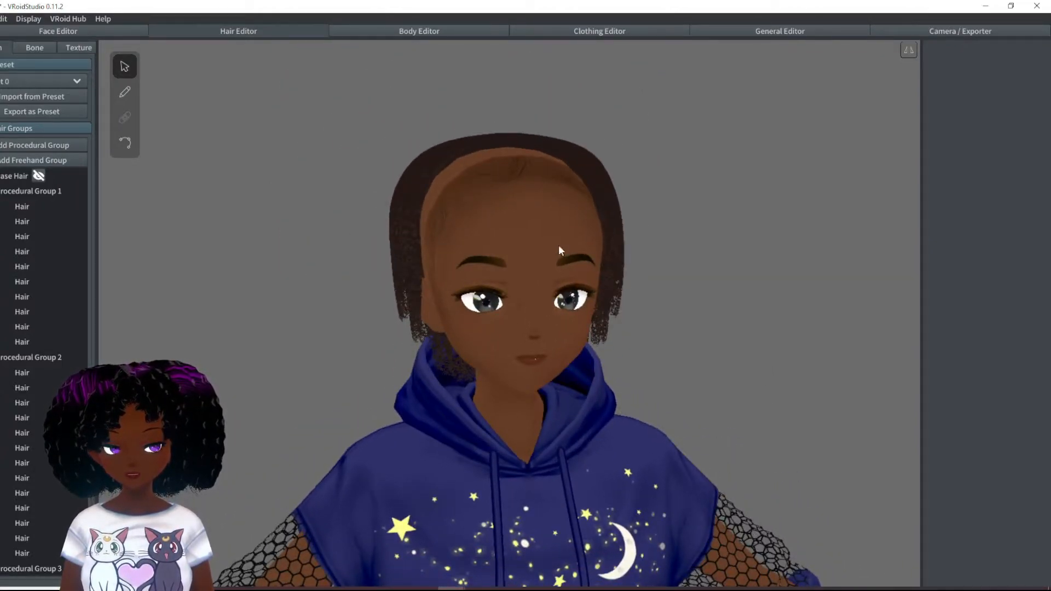
click(32, 145)
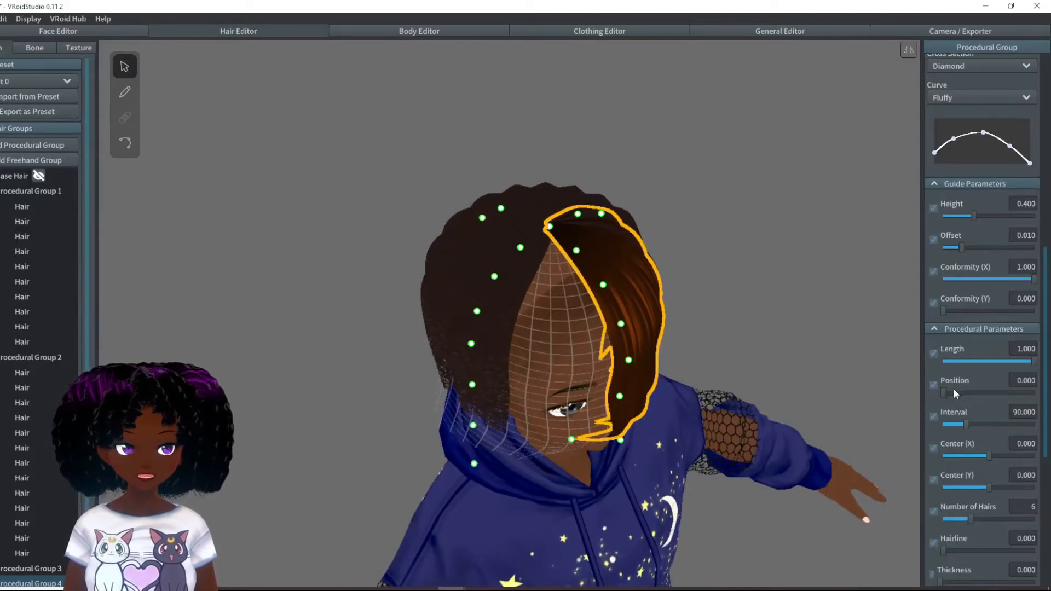
drag(945, 394, 1012, 405)
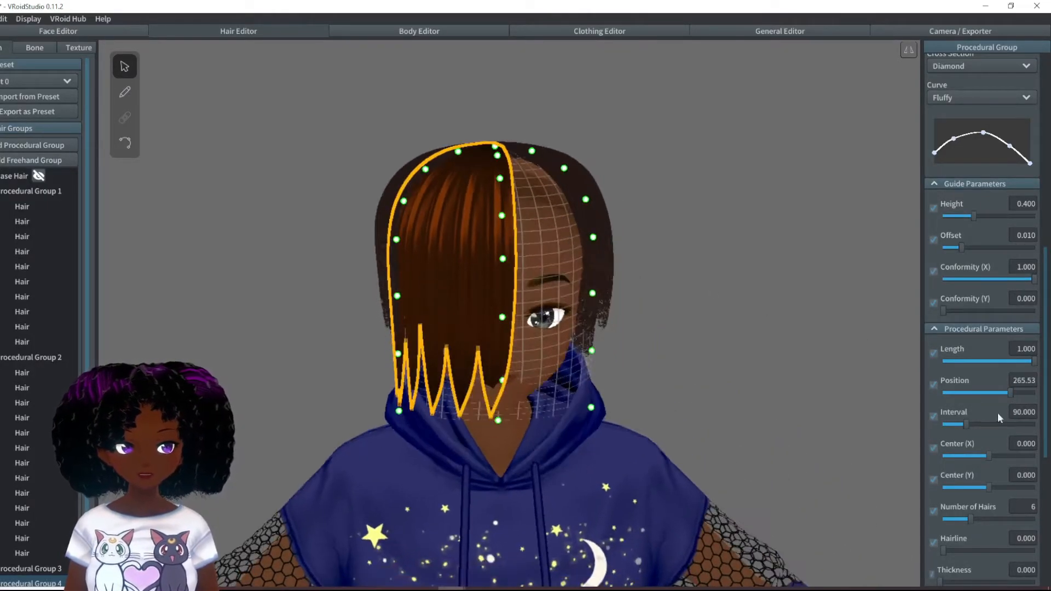
drag(958, 248, 951, 247)
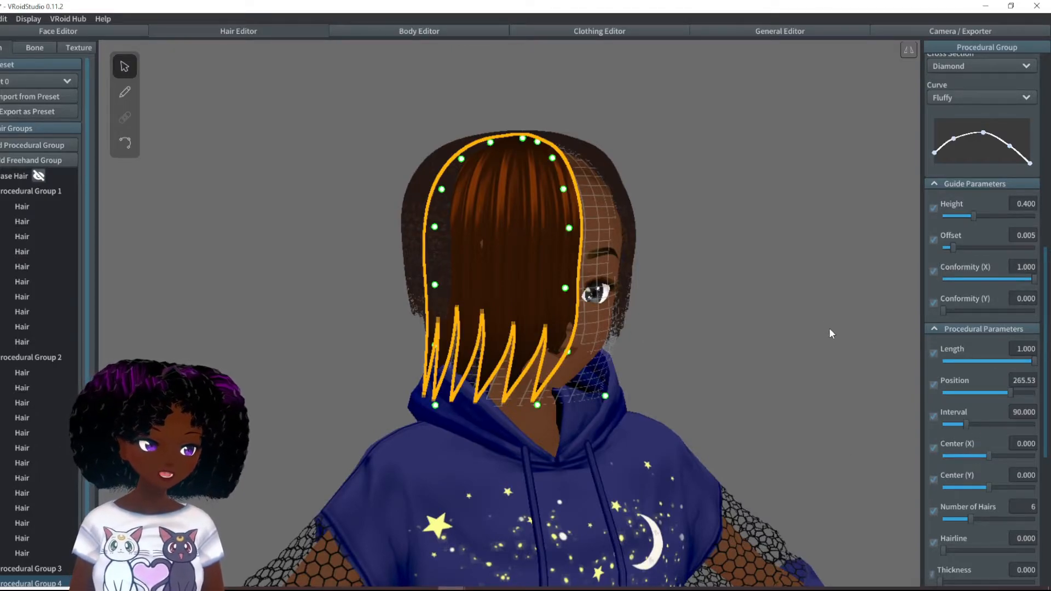
- Assign the third hair material, the dark curly texture, to Procedural Group 4 and set its guide Height to 0.322
scroll(1009, 198, up, 12)
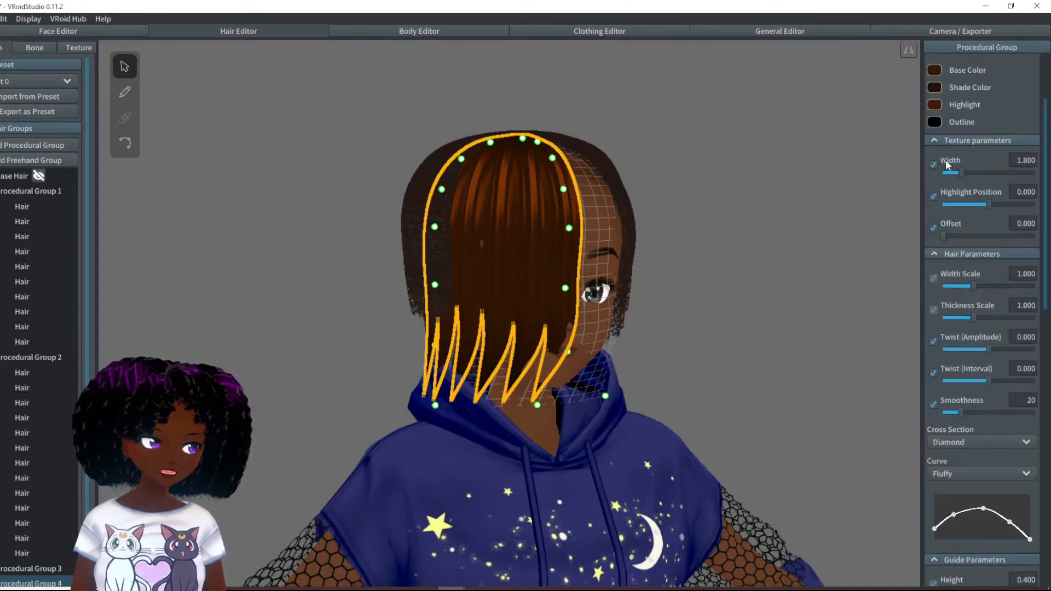
right_drag(814, 393, 749, 386)
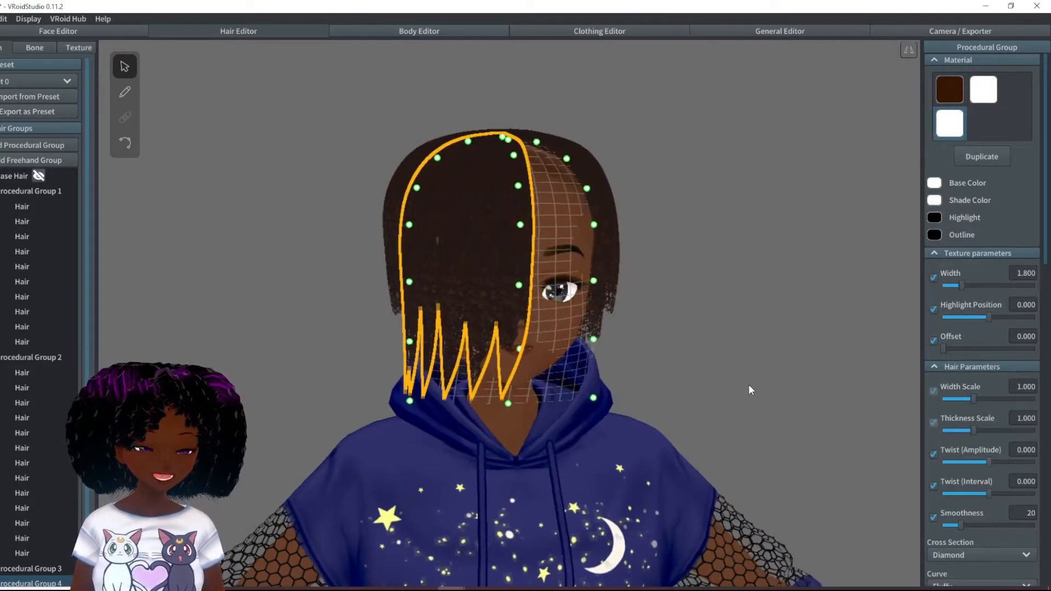
scroll(1013, 501, down, 10)
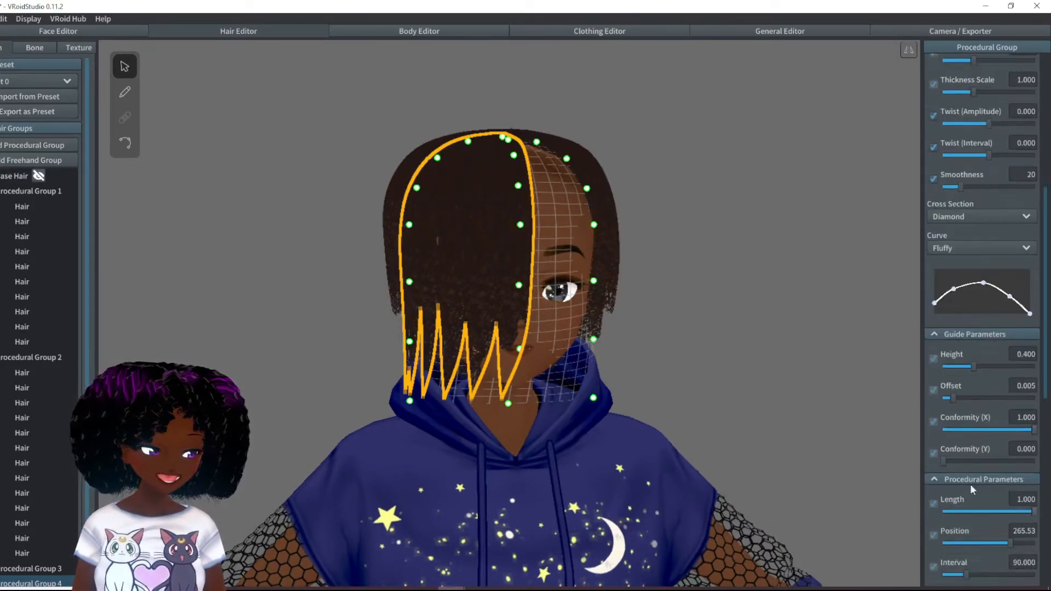
drag(974, 367, 966, 367)
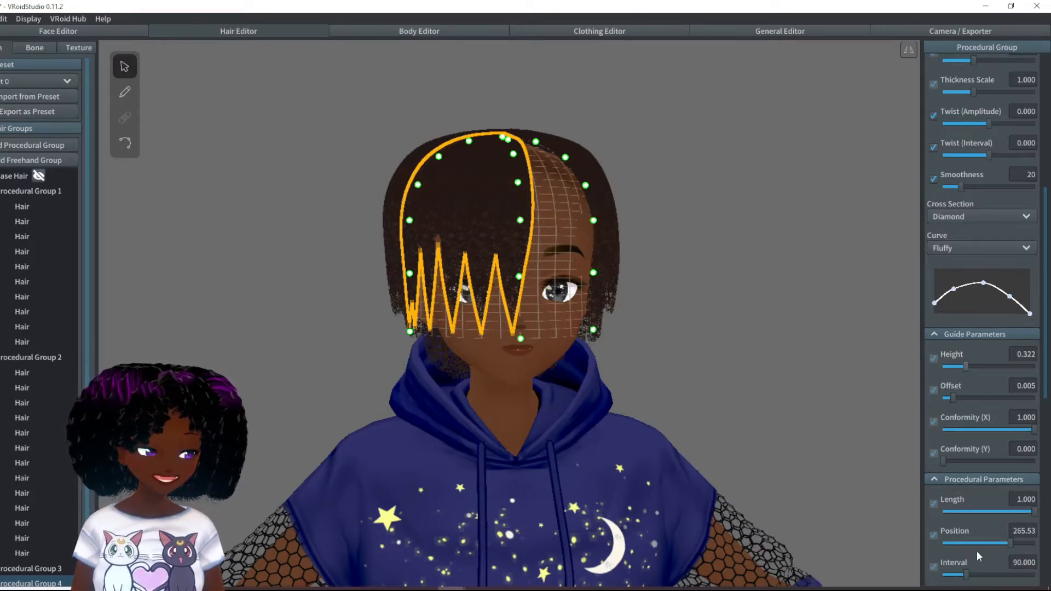
- Set the group's Tip Curliness to 0.257 and reshape its curve so the strands remain wide near the tips
scroll(989, 533, down, 8)
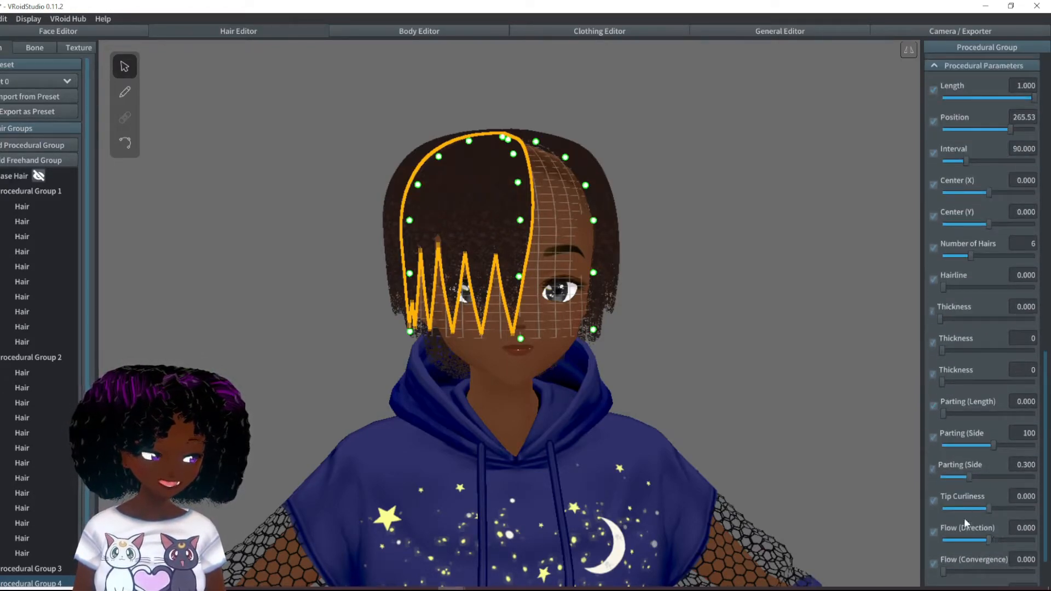
drag(988, 508, 1001, 510)
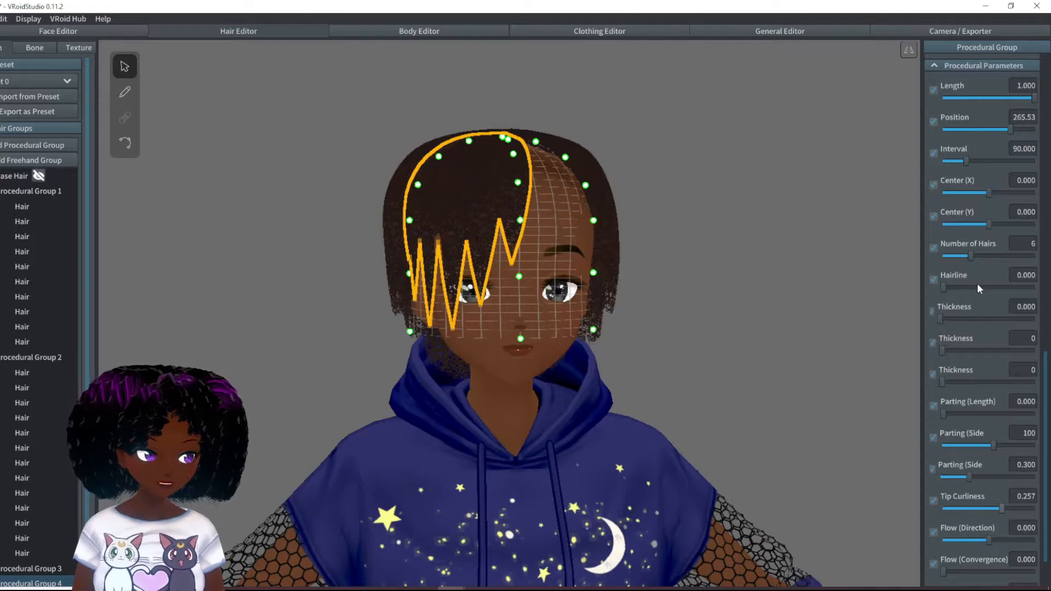
scroll(991, 244, up, 8)
drag(1014, 192, 1008, 170)
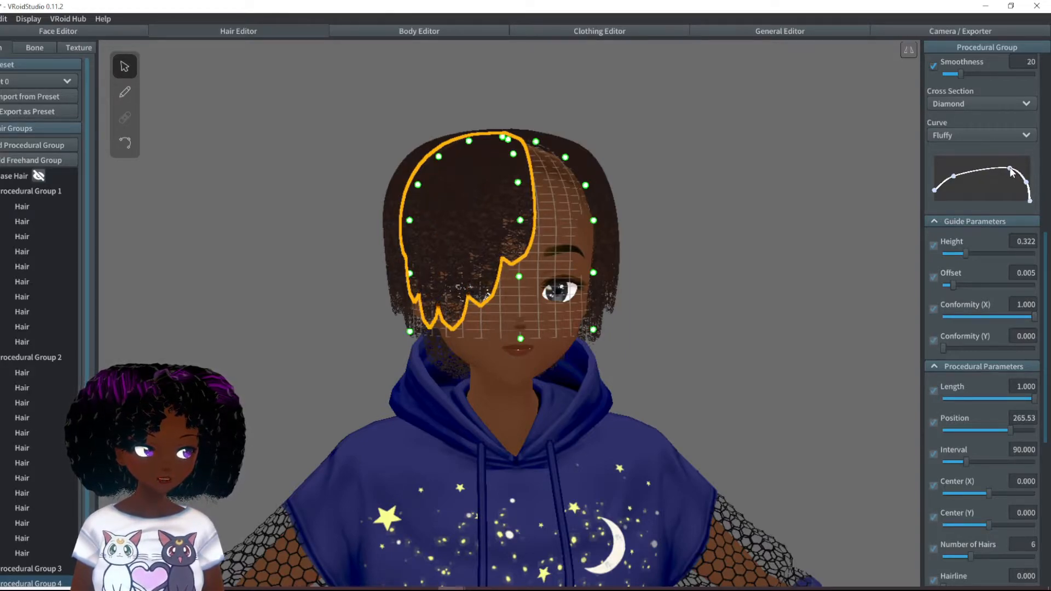
right_drag(655, 234, 658, 236)
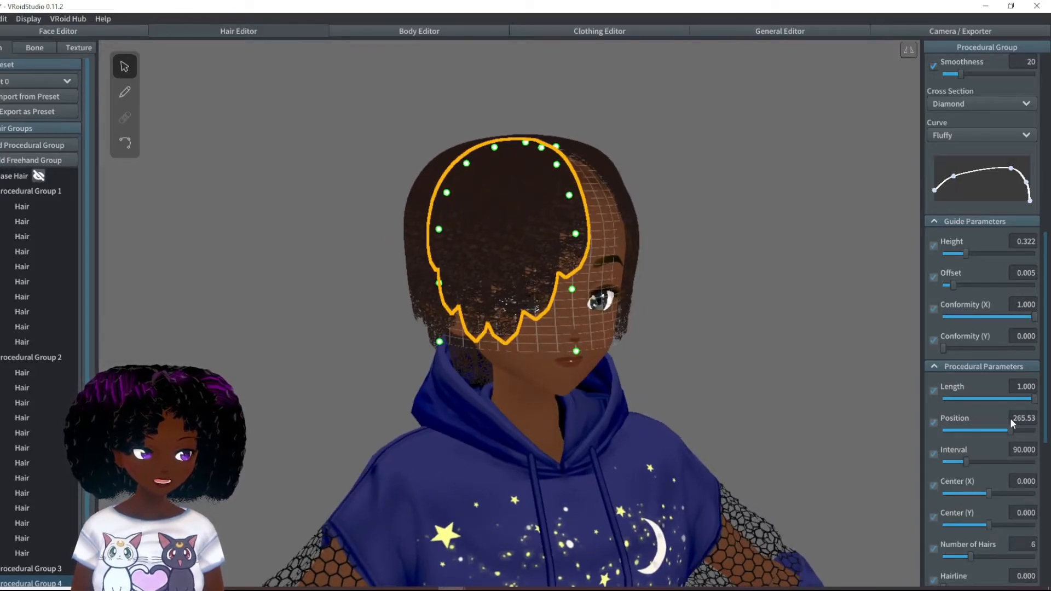
- Set Procedural Group 4's Length to 0.911, Interval to 112.31 and Position to 234.29
drag(1032, 401, 1026, 401)
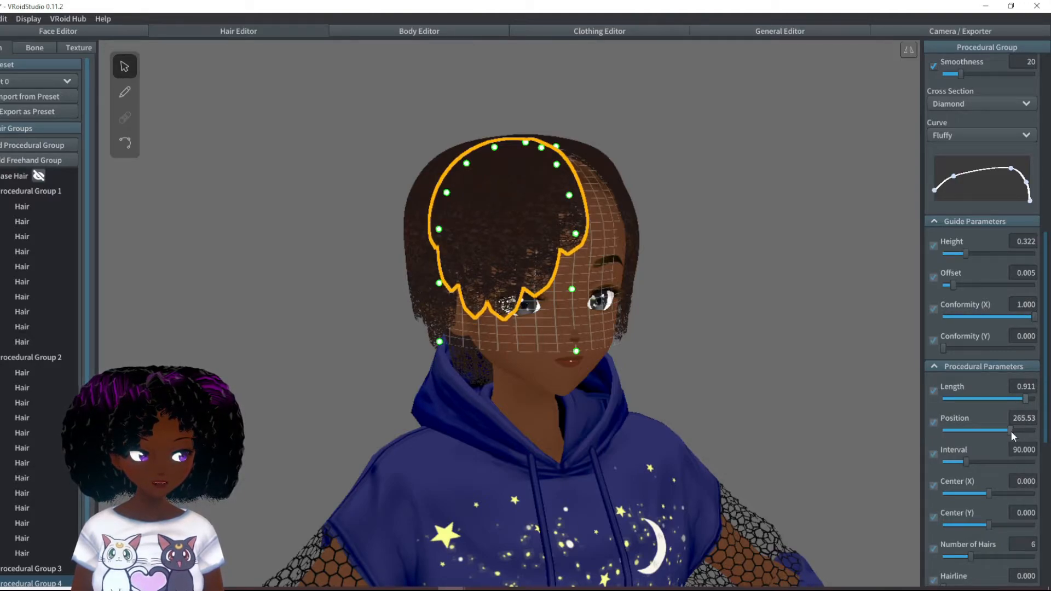
drag(967, 461, 972, 461)
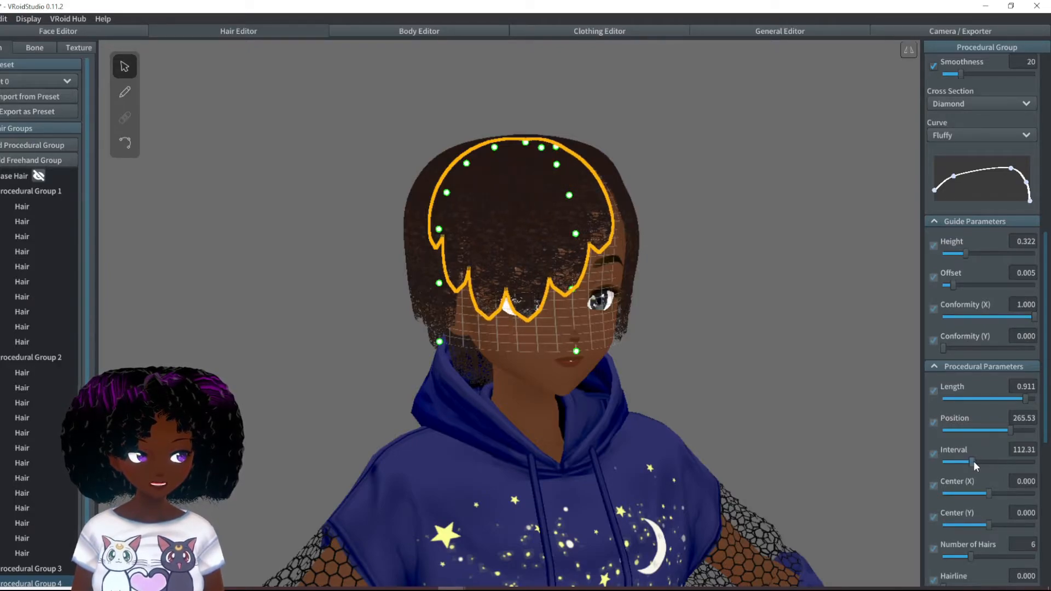
drag(1007, 430, 1000, 431)
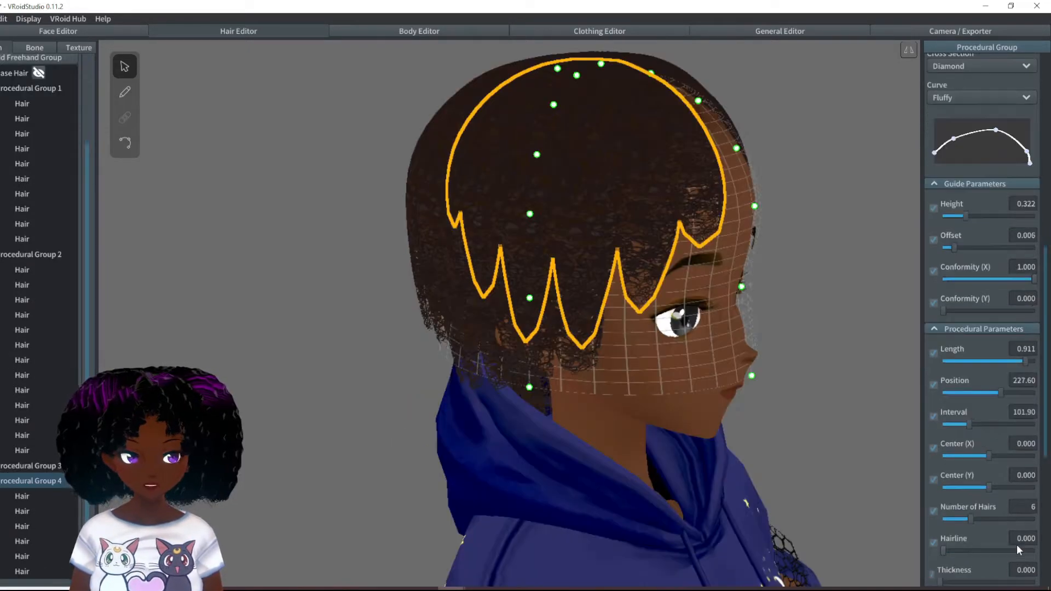
- Reduce Procedural Group 4 to 4 hairs, set Interval to 52.810 and Position to 272.23, and deselect the group
scroll(1017, 534, down, 3)
drag(971, 444, 962, 443)
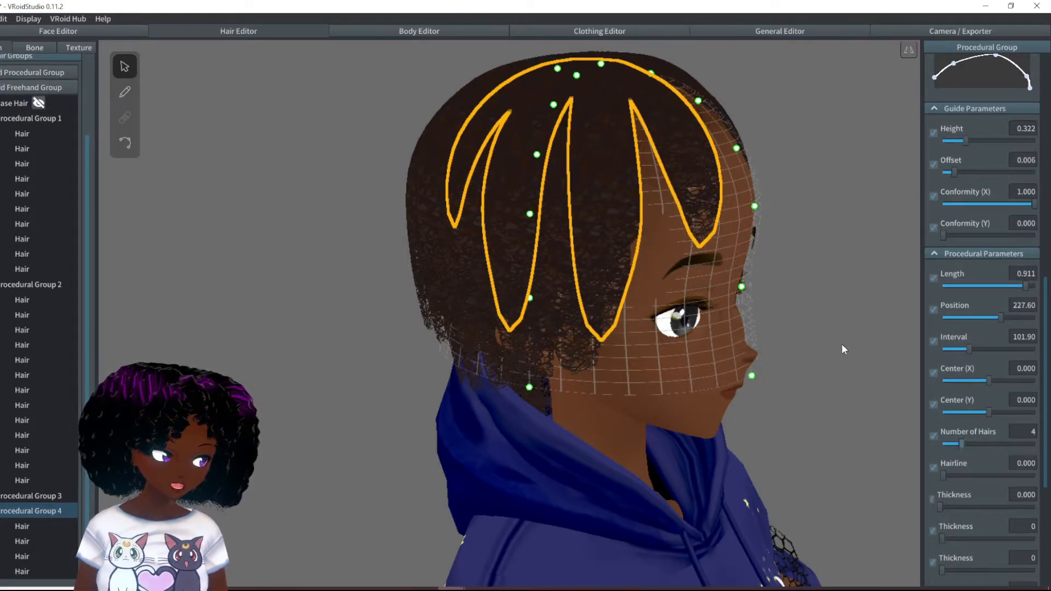
drag(968, 348, 955, 348)
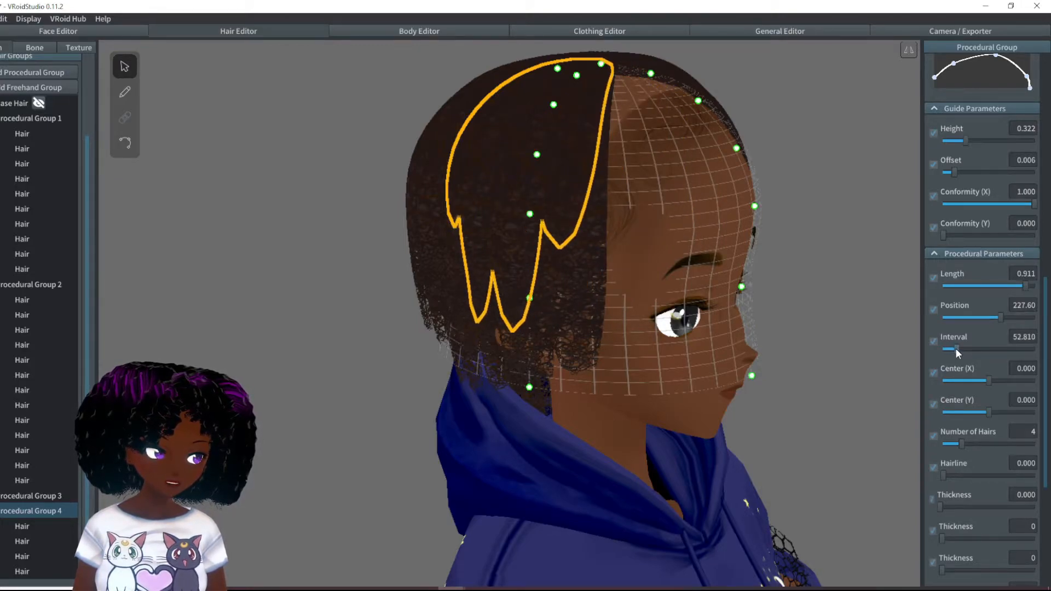
drag(1001, 317, 1012, 318)
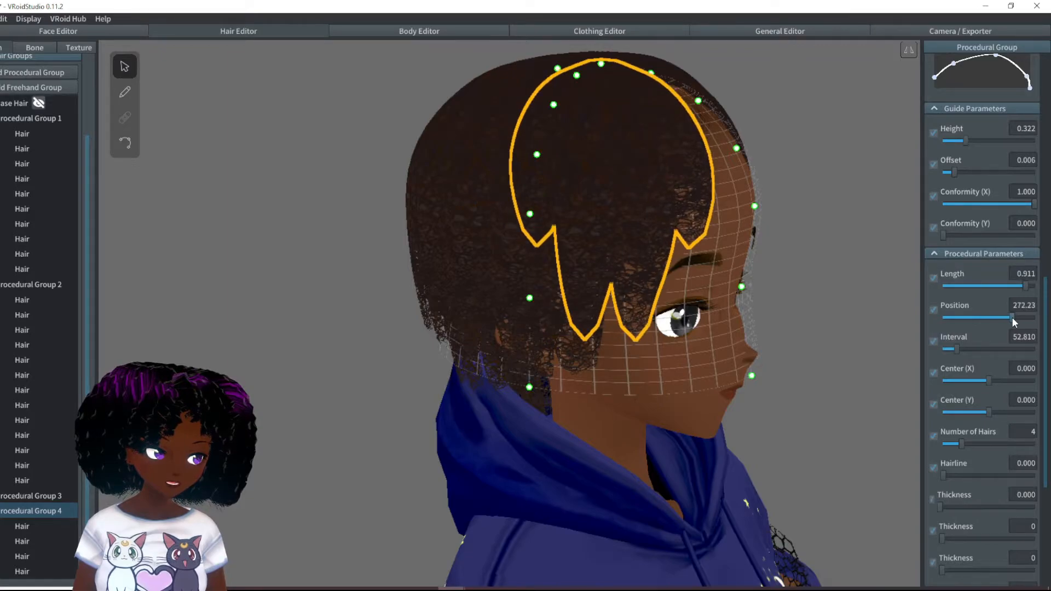
right_drag(804, 357, 627, 346)
click(789, 375)
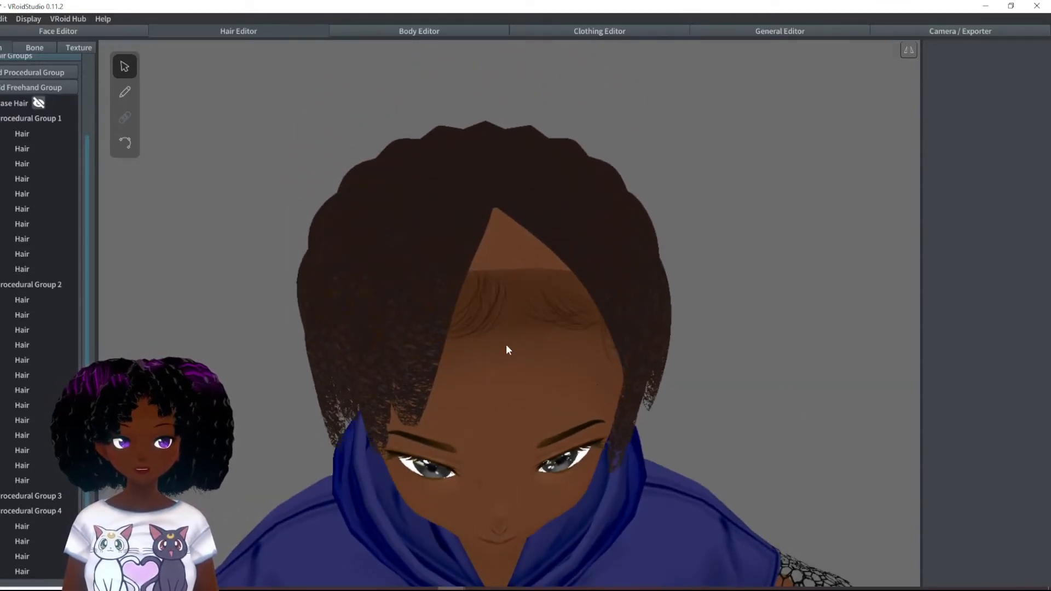
- Add a fifth procedural hair group and reduce its Number of Hairs to 4
click(32, 72)
right_drag(582, 396, 554, 337)
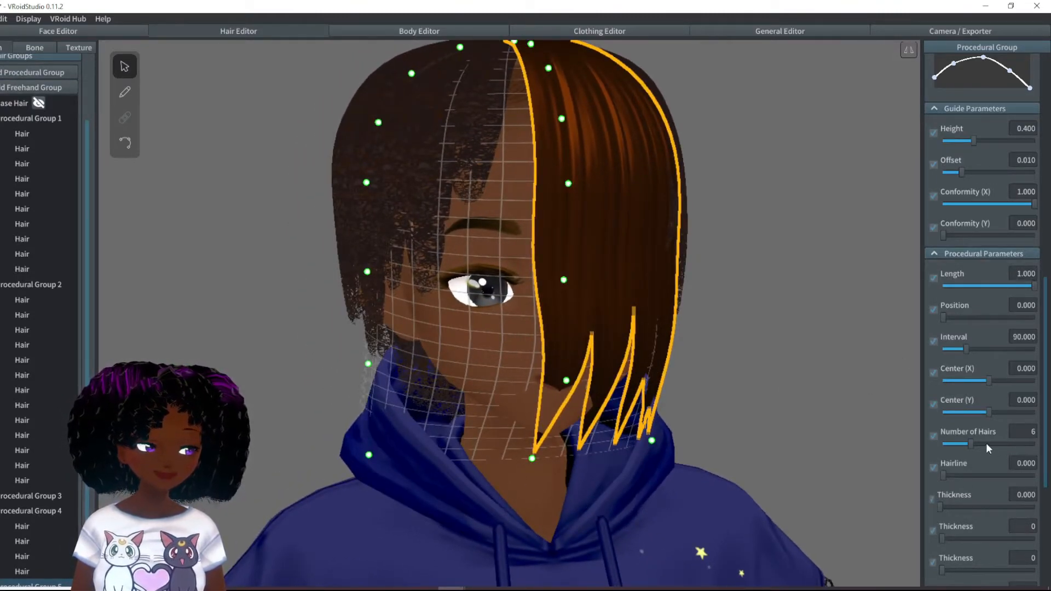
drag(966, 444, 961, 445)
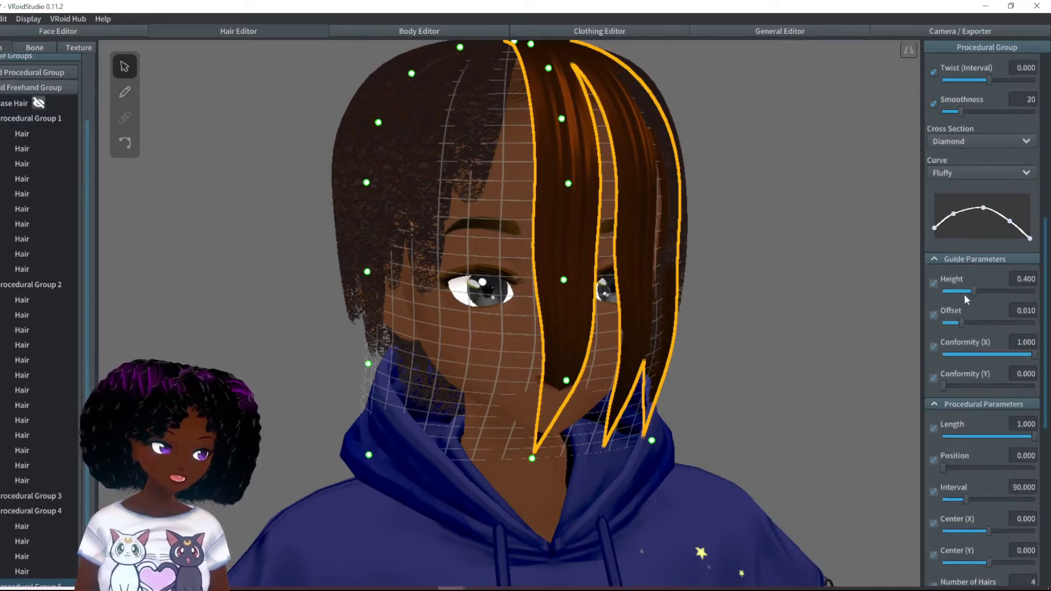
- Set the fifth procedural group's guide Height to 0.265 and its Offset to 0.006
drag(970, 291, 954, 323)
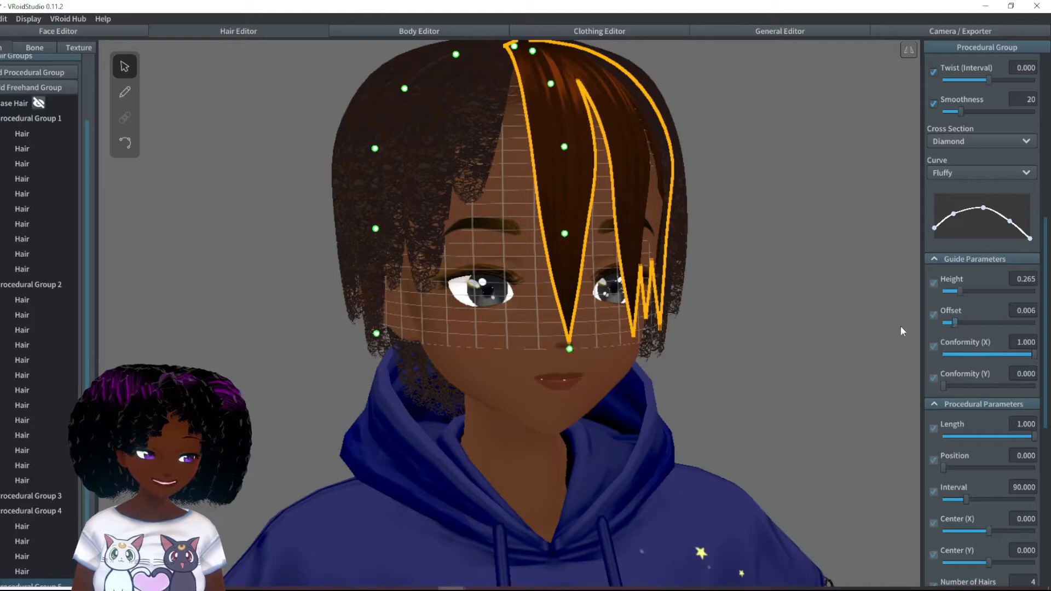
right_drag(744, 343, 648, 323)
drag(630, 156, 633, 156)
right_drag(744, 337, 734, 343)
- Set the fifth group's Tip Curliness to 0.201, Interval to 54.298 and Length to 0.883, keeping Position at 0.000
scroll(974, 526, down, 5)
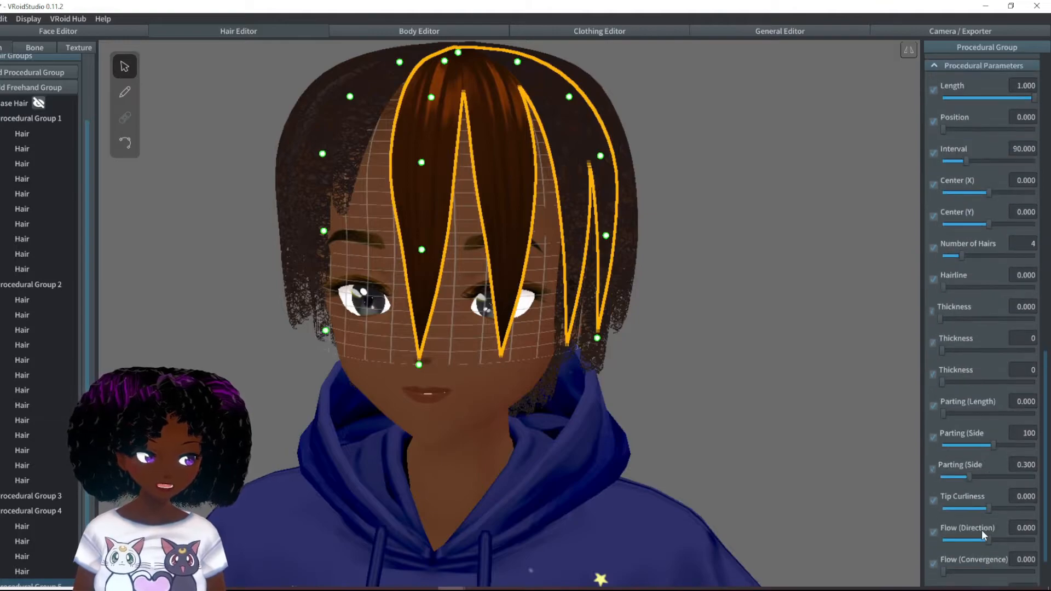
drag(995, 508, 1000, 508)
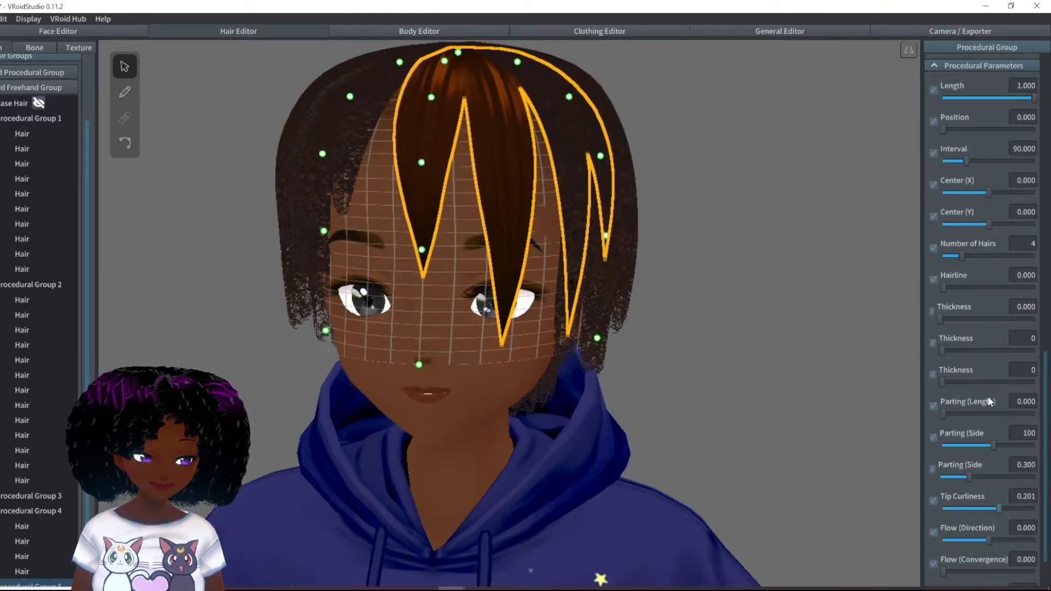
drag(966, 160, 957, 160)
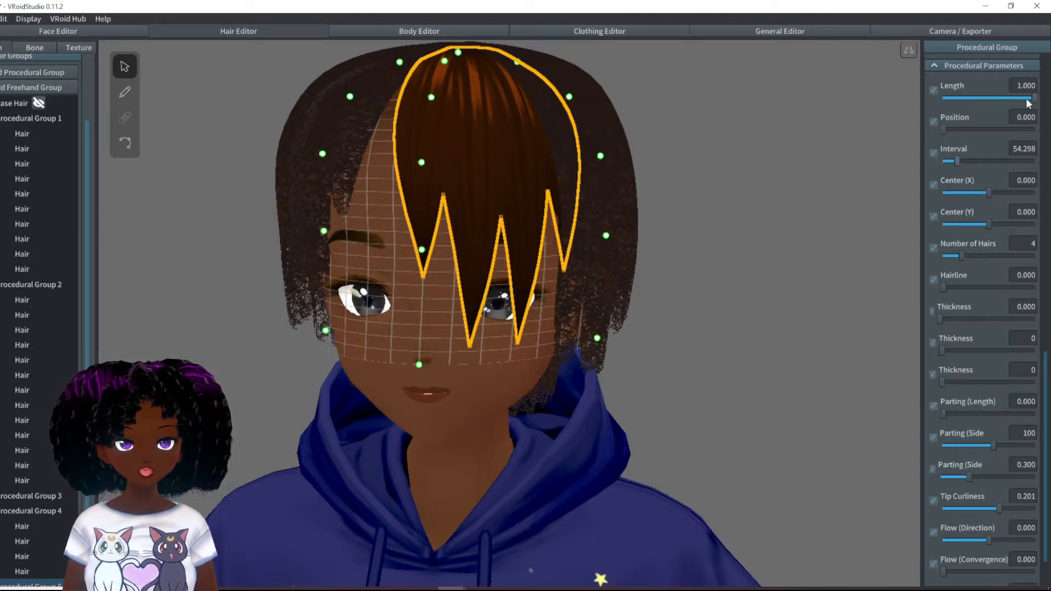
drag(1032, 96, 1020, 96)
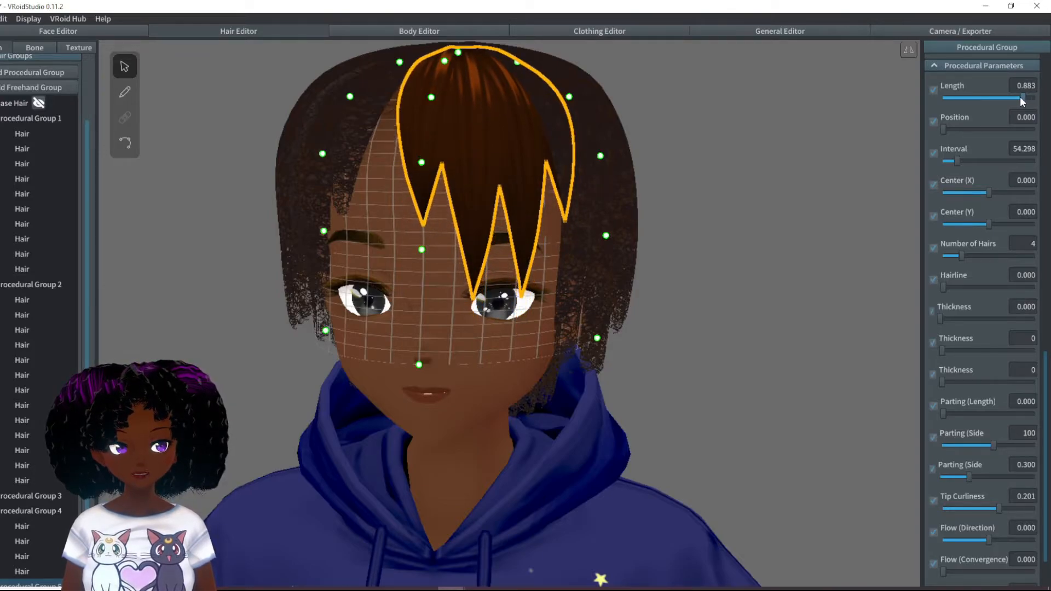
click(947, 130)
drag(947, 129, 941, 130)
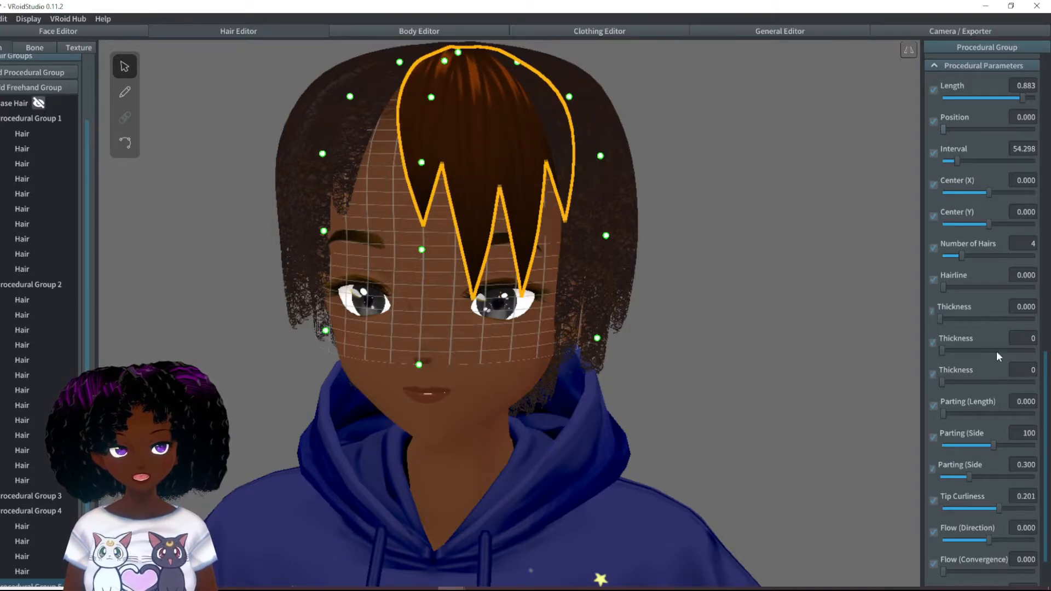
- Increase the fifth group's Number of Hairs to 6 and set Tip Curliness to -0.201
drag(964, 254, 969, 254)
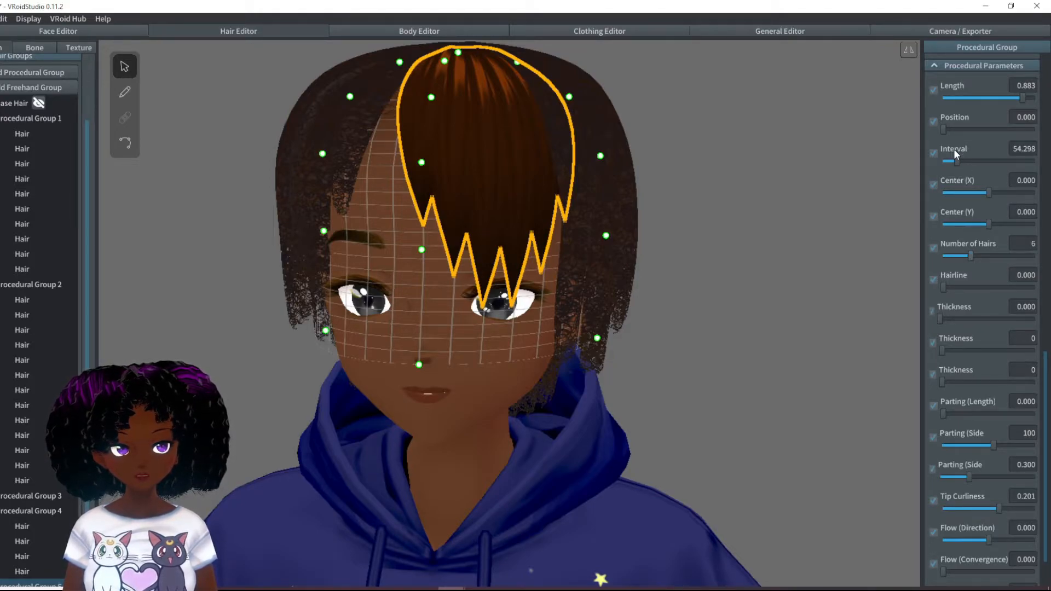
mouse_move(1021, 98)
mouse_down()
mouse_move(1010, 98)
mouse_move(1022, 98)
mouse_up()
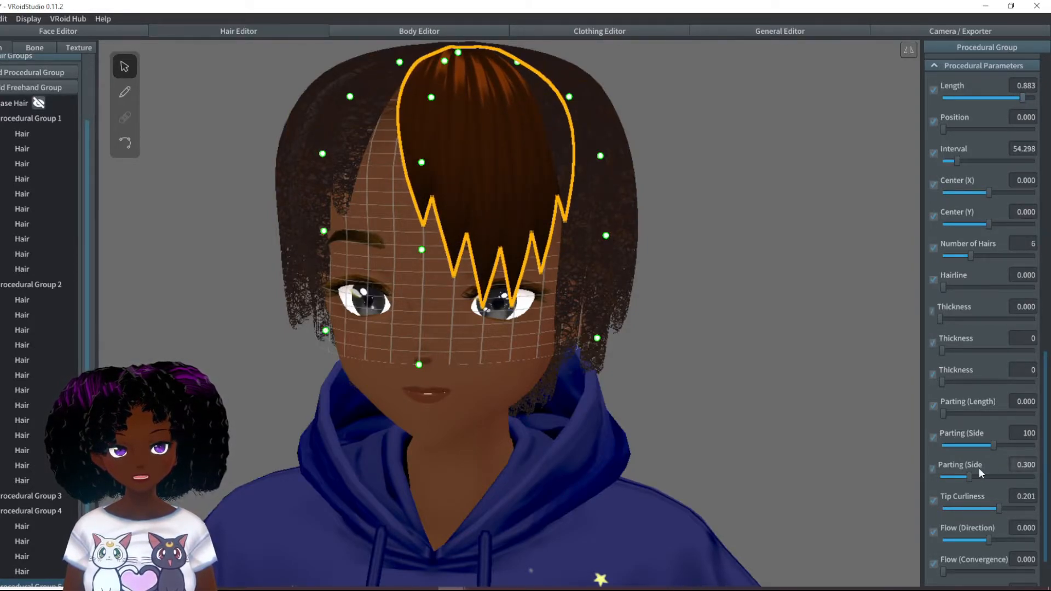
drag(998, 509, 977, 508)
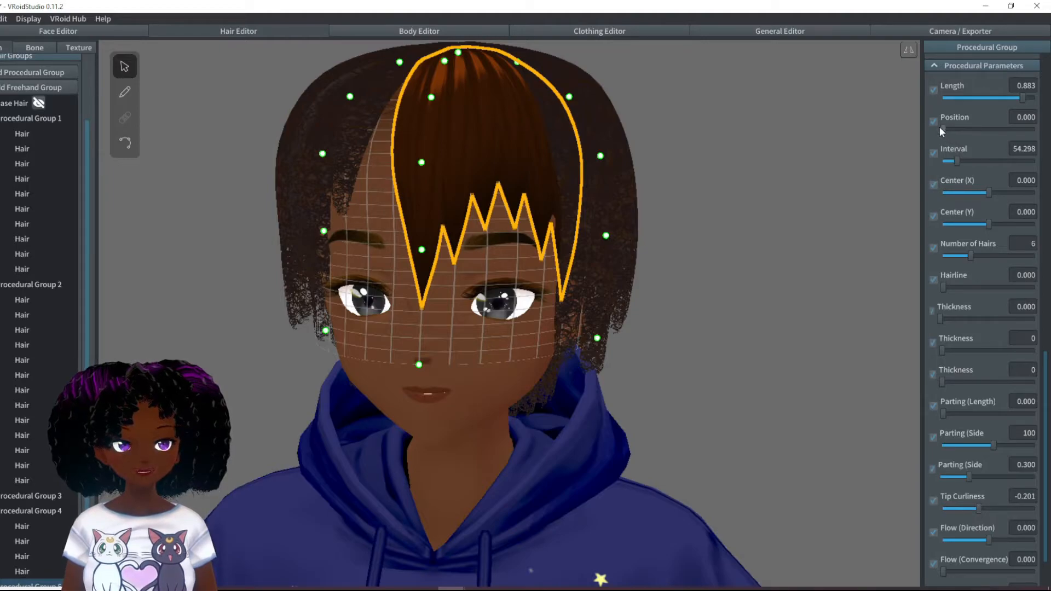
- Set the fifth group's Position to 350.33, Interval to 72.149 and Length to 0.734
drag(942, 130, 1033, 129)
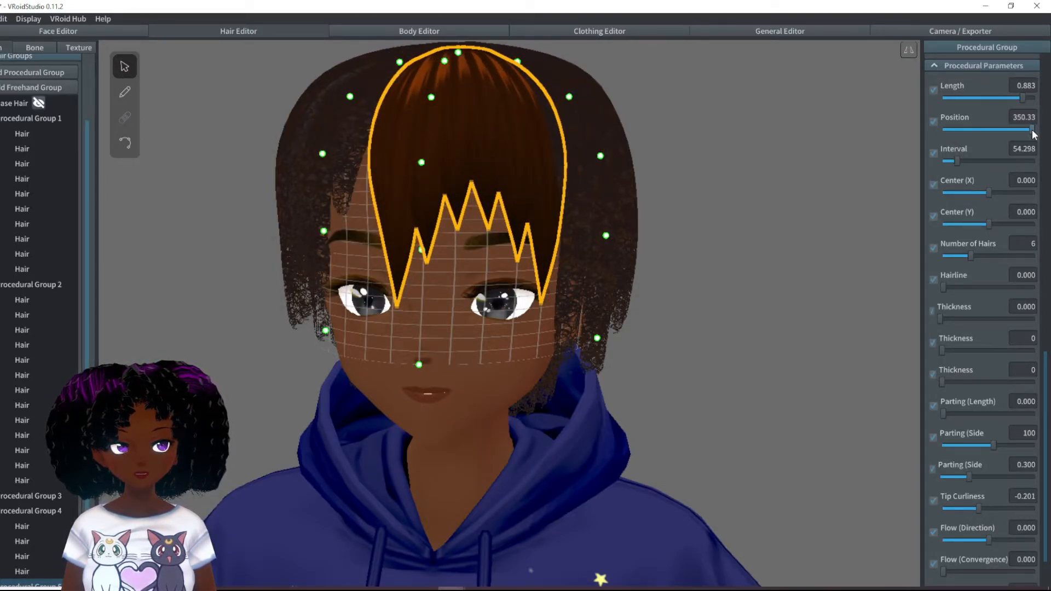
drag(955, 160, 961, 161)
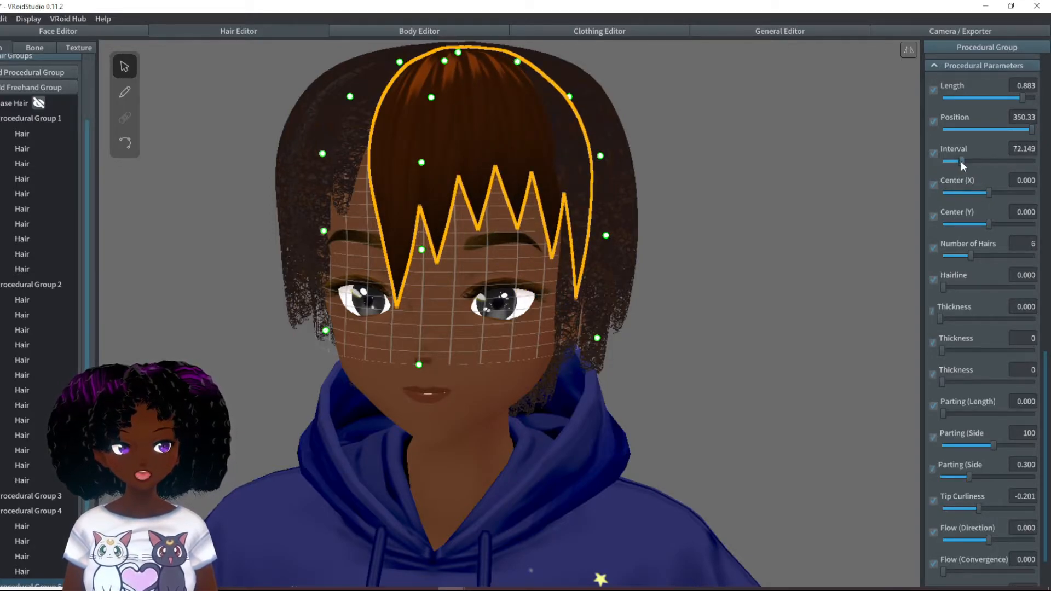
drag(1018, 100, 1010, 101)
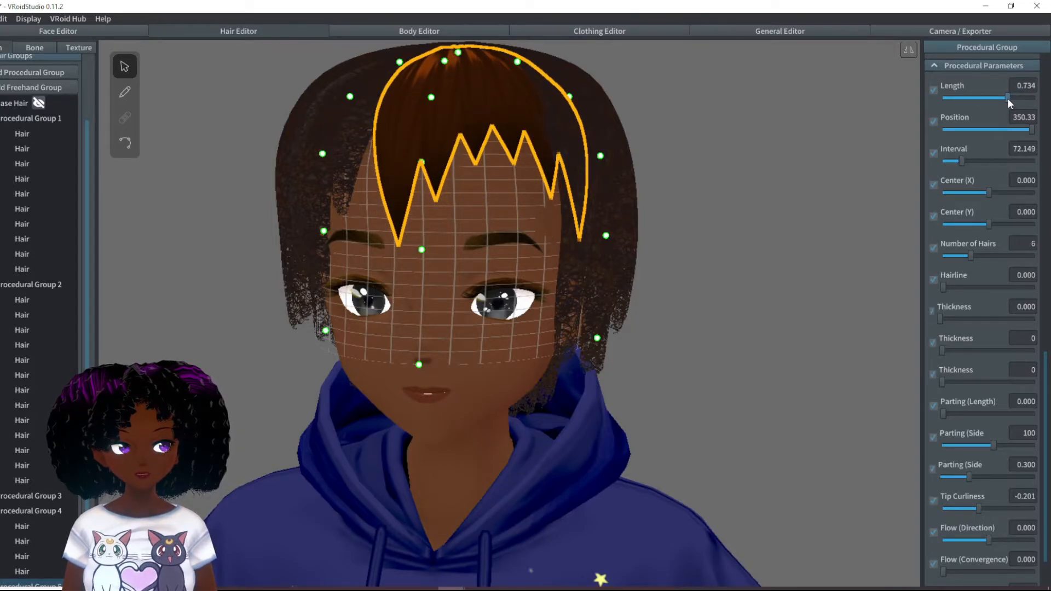
right_drag(768, 210, 766, 212)
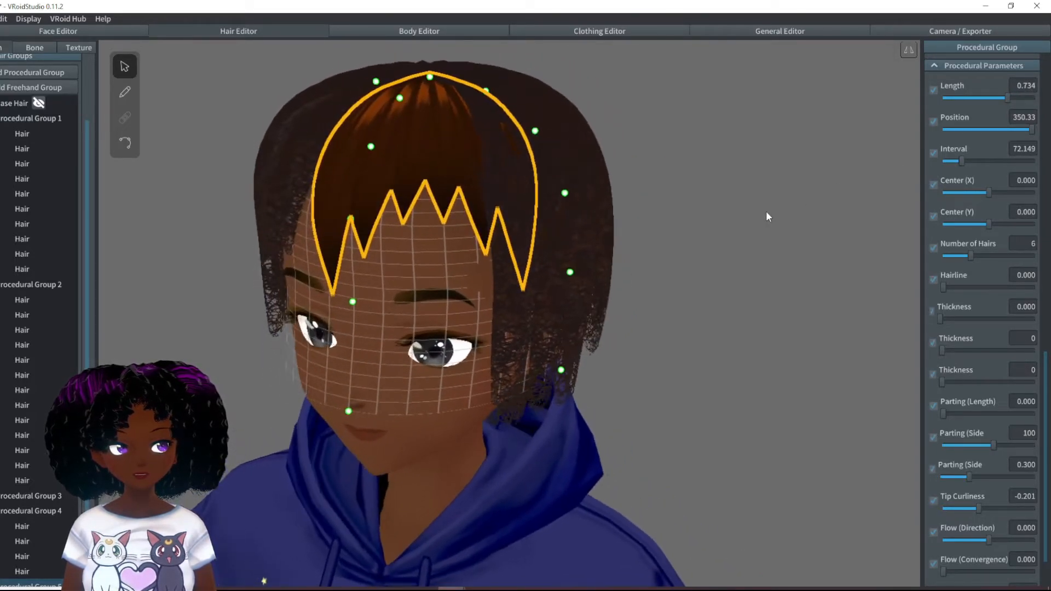
right_drag(666, 256, 663, 269)
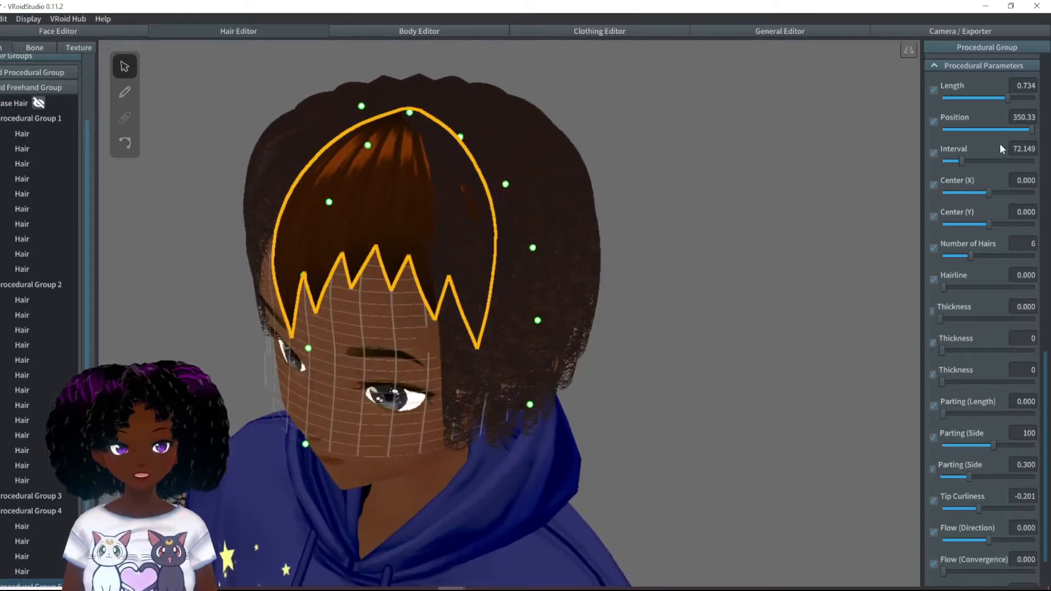
- Reshape the fifth group's curve so the strands stay wide near the tips, deselect it and review the hair from the side
scroll(996, 149, up, 5)
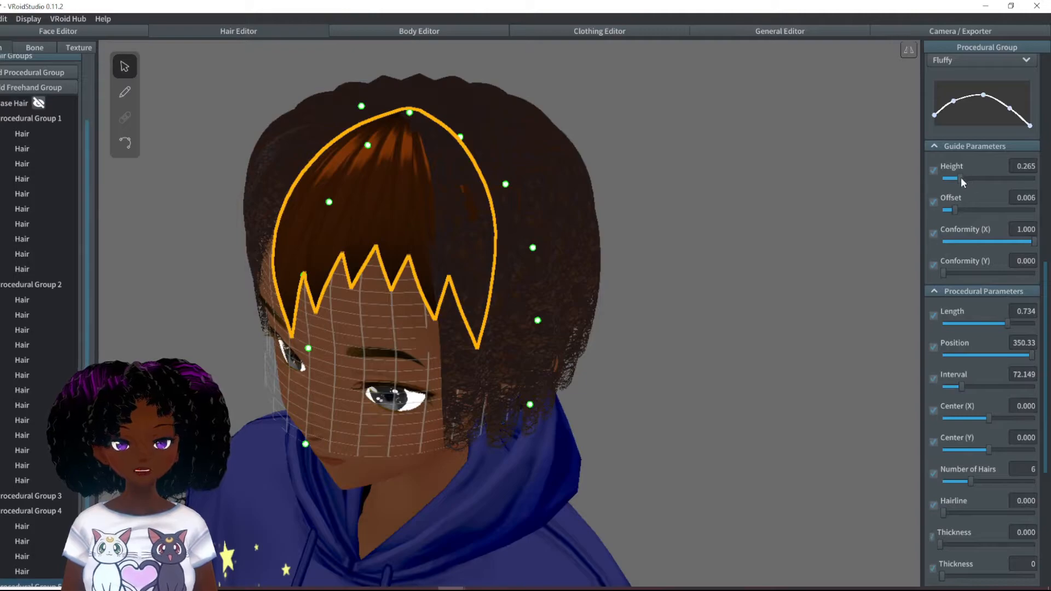
scroll(1002, 183, up, 5)
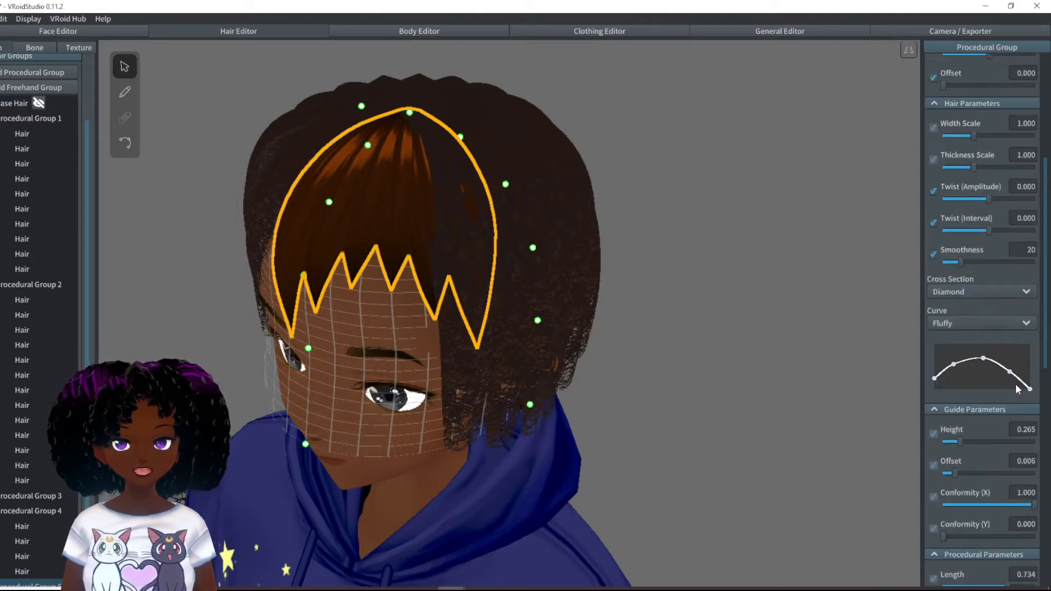
drag(1011, 376, 1003, 352)
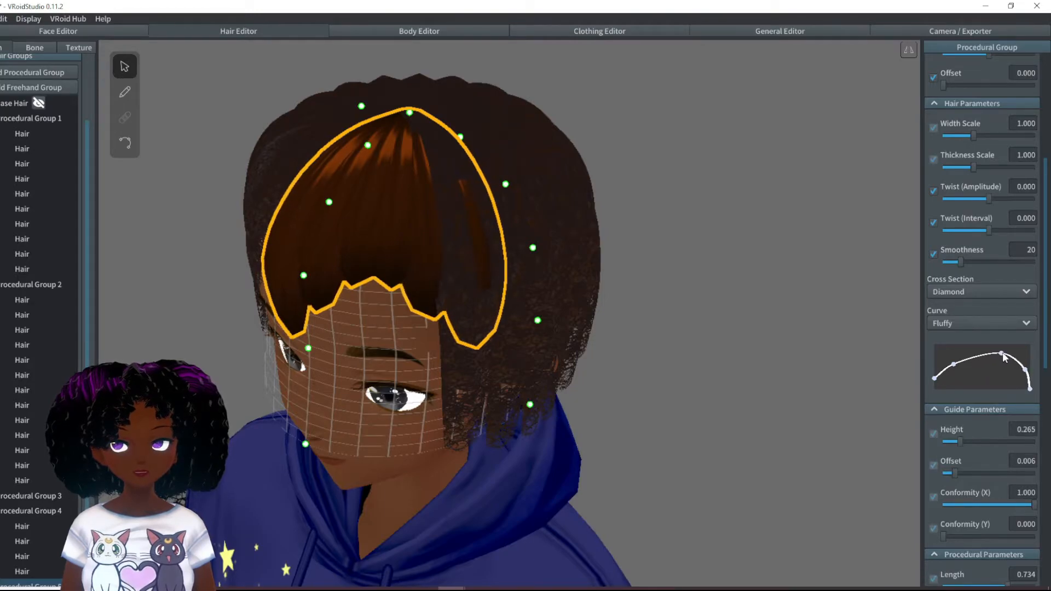
right_drag(800, 229, 817, 224)
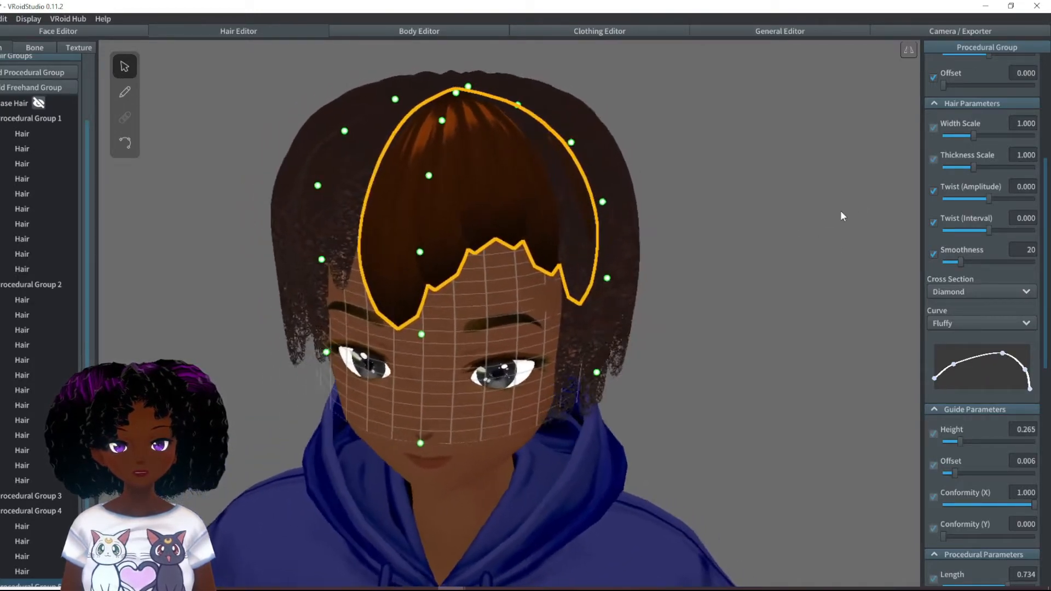
scroll(1020, 156, up, 5)
right_drag(751, 300, 752, 296)
click(752, 297)
right_drag(731, 345, 741, 344)
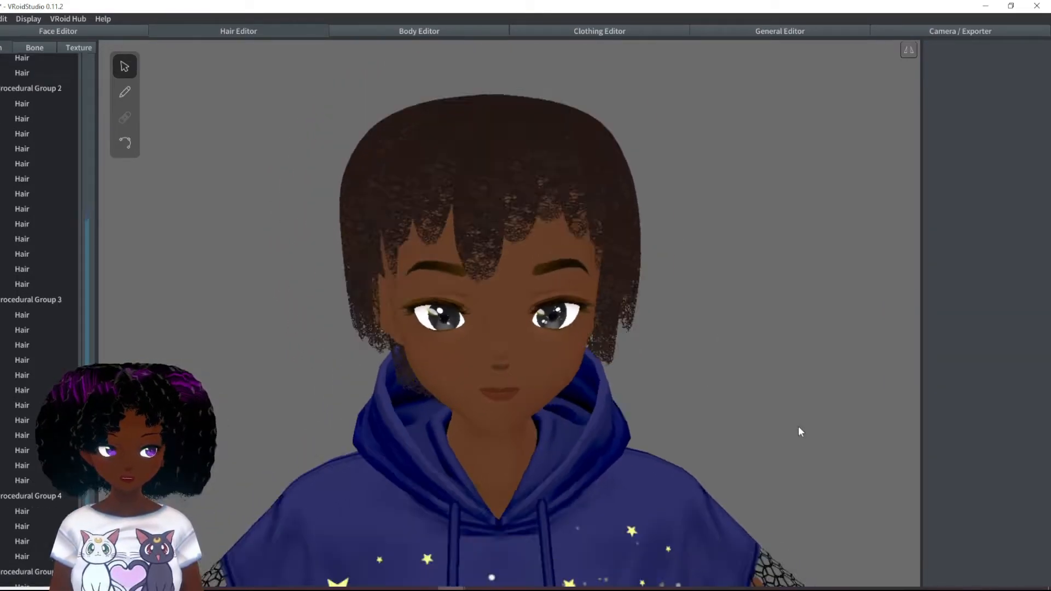
right_drag(771, 312, 641, 345)
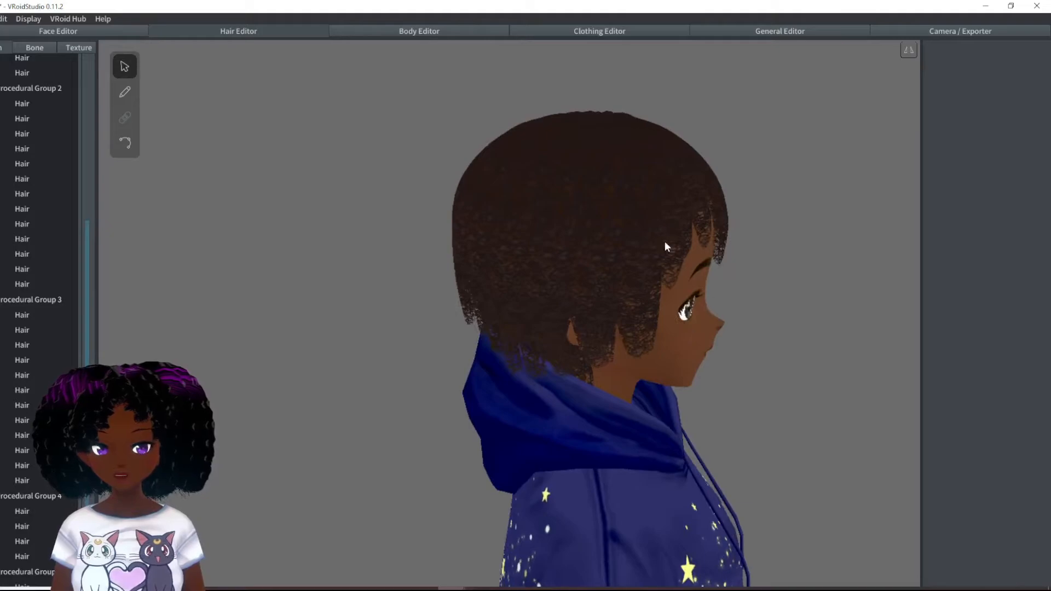
- Collapse the expanded procedural groups in the hair list and add a sixth procedural group
scroll(51, 224, up, 2)
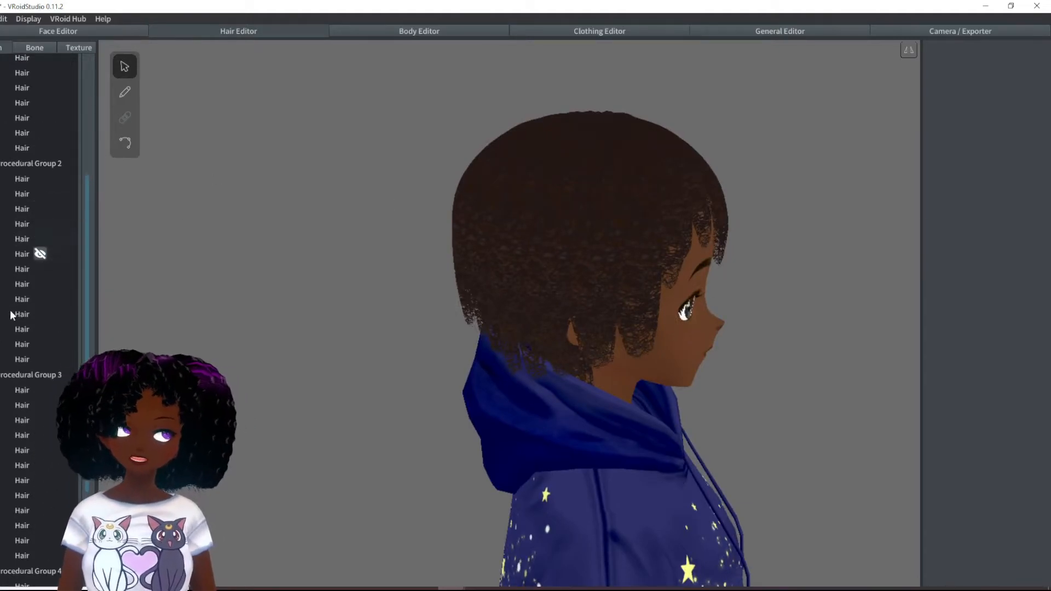
click(0, 374)
click(0, 193)
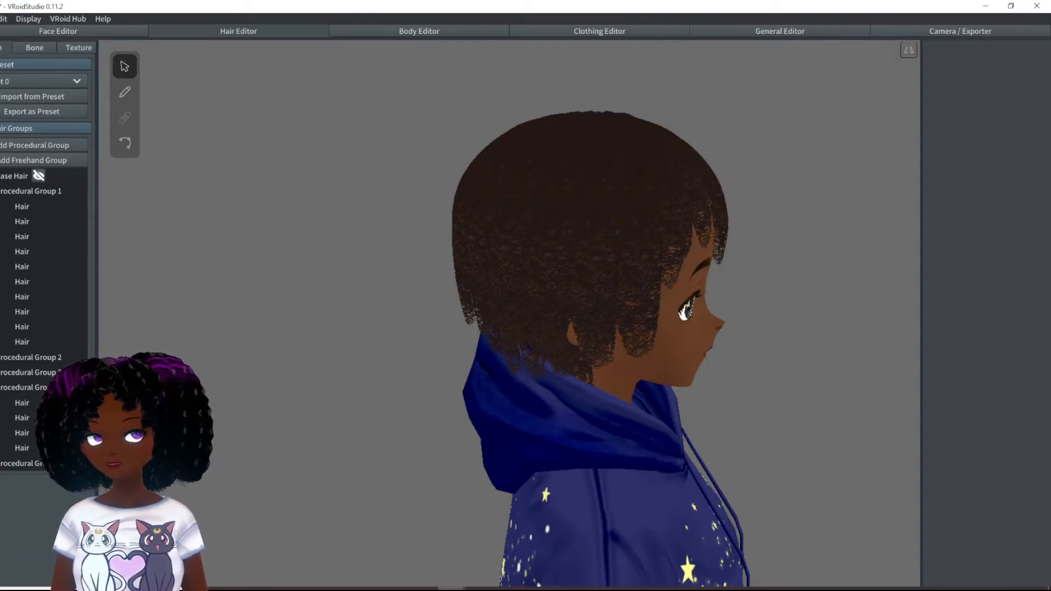
click(36, 145)
- Set the sixth group's guide Height to 0.100 and move its guide points close around the head
right_drag(603, 237, 493, 252)
scroll(964, 127, up, 3)
drag(968, 103, 943, 103)
drag(605, 204, 611, 191)
right_drag(668, 236, 602, 252)
drag(589, 340, 605, 336)
mouse_move(573, 248)
right_down()
mouse_move(583, 251)
mouse_move(466, 232)
mouse_move(567, 244)
right_up()
drag(378, 281, 366, 283)
right_drag(536, 230, 706, 236)
click(720, 237)
drag(720, 237, 714, 235)
right_drag(903, 205, 838, 200)
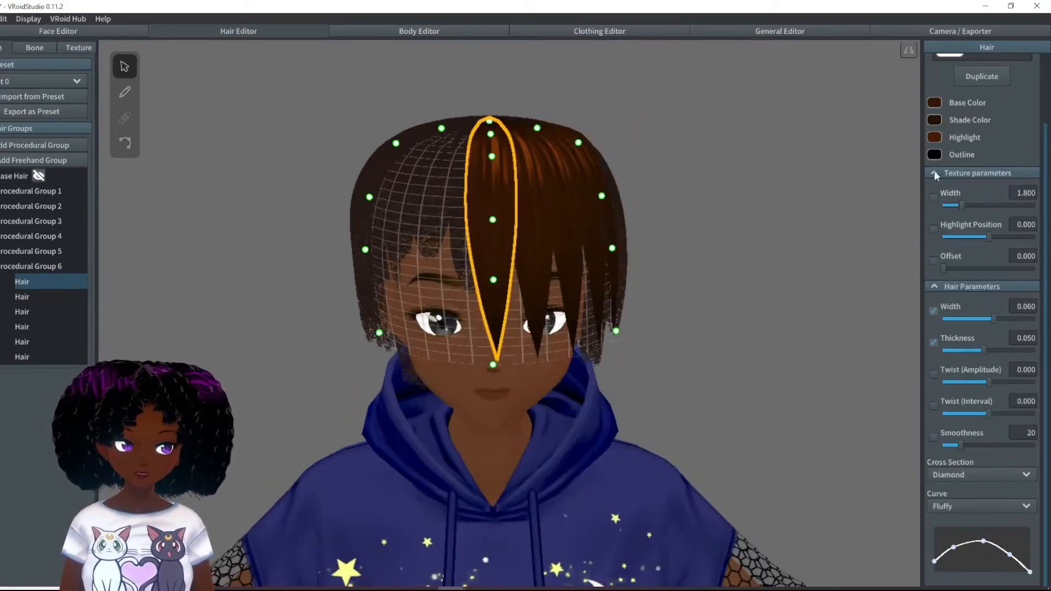
- Select Procedural Group 6 and reshape its curve so the strands stay wide near the tips
click(31, 266)
scroll(980, 274, up, 5)
drag(1017, 408, 1026, 414)
drag(953, 402, 958, 406)
mouse_move(810, 285)
right_down()
mouse_move(682, 288)
mouse_move(772, 290)
mouse_move(794, 280)
right_up()
- Assign the textured curly material to Procedural Group 6 and set its Length to 0.756
scroll(981, 274, up, 4)
click(950, 122)
scroll(980, 351, down, 9)
drag(1022, 360, 1009, 362)
right_drag(657, 313, 570, 300)
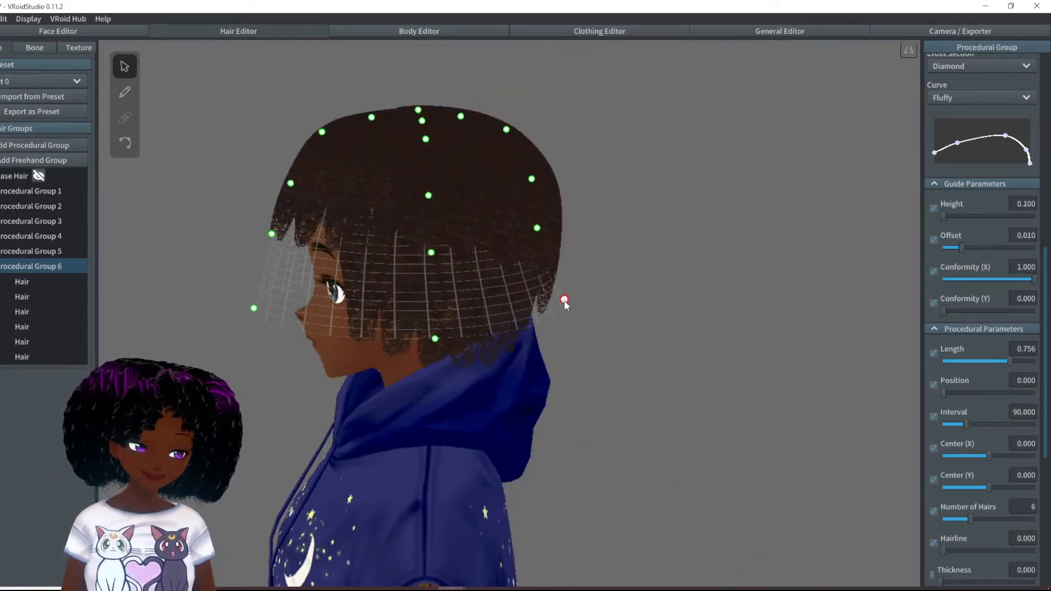
- Shift Procedural Group 6's Position so its hairs form bangs across the forehead, and deselect the group
right_drag(531, 128, 619, 304)
drag(945, 393, 1016, 463)
right_drag(707, 307, 730, 329)
click(699, 351)
click(32, 266)
scroll(981, 274, up, 4)
click(773, 263)
right_drag(773, 263, 797, 238)
click(847, 206)
click(848, 210)
scroll(797, 240, down, 5)
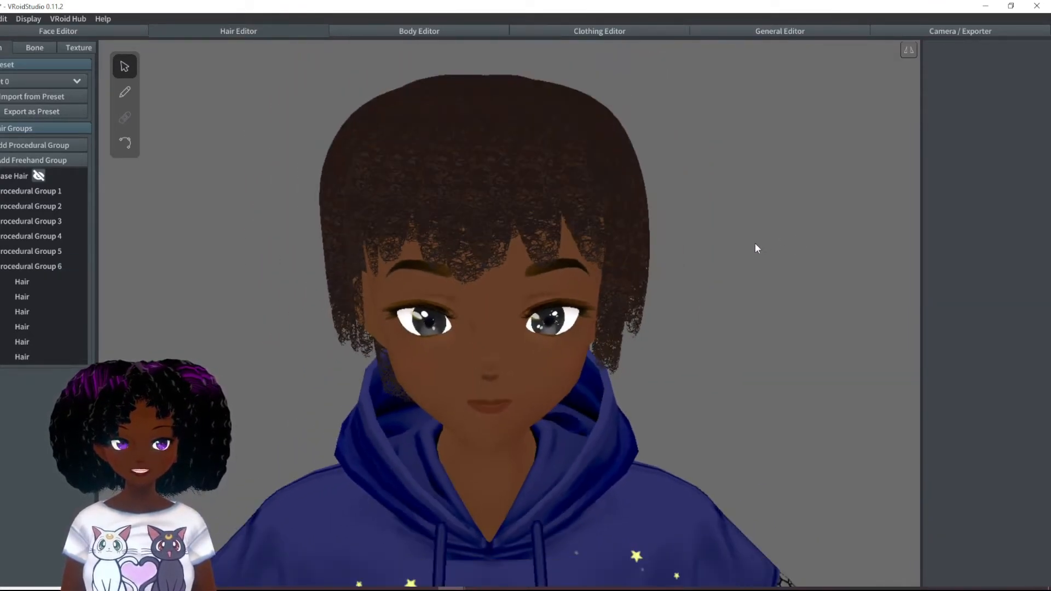
- Add a freehand hair group and set its guide Height to 0.188
right_drag(721, 235, 753, 250)
scroll(759, 248, down, 2)
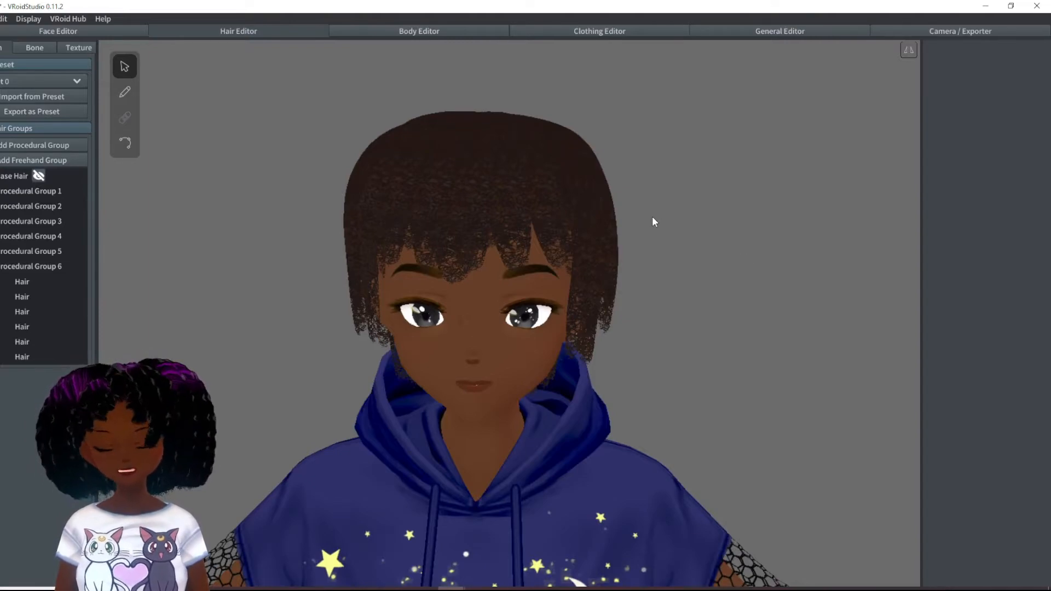
click(22, 162)
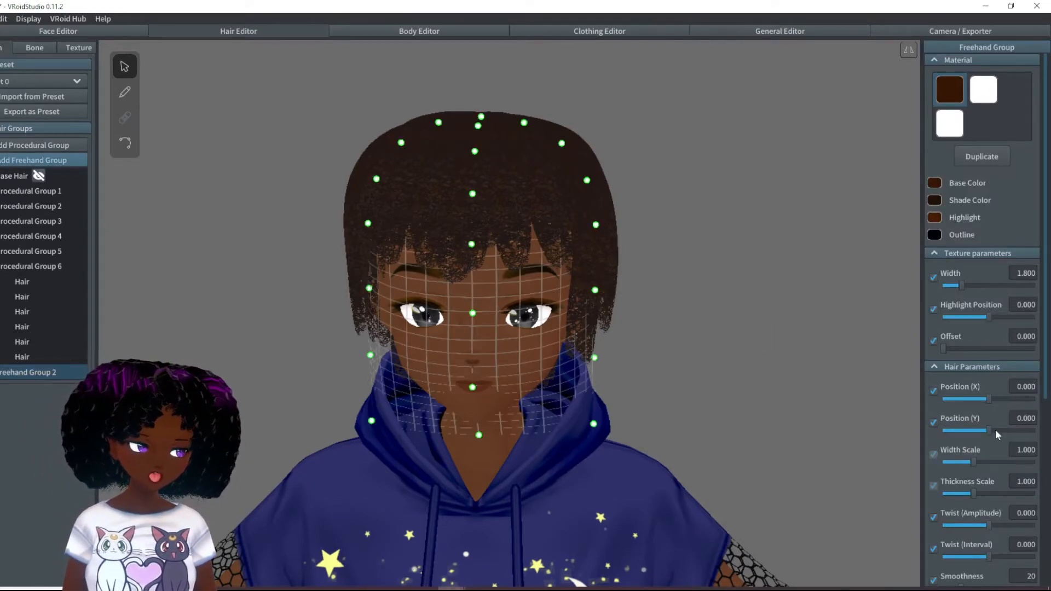
scroll(998, 432, down, 5)
drag(970, 482, 952, 481)
- Reshape the freehand group's guide mesh by moving its control points so the lower edge flares outward at the sides
right_drag(609, 264, 493, 192)
drag(488, 187, 469, 183)
drag(453, 303, 429, 299)
drag(448, 223, 458, 252)
right_drag(492, 236, 629, 208)
right_drag(682, 179, 613, 212)
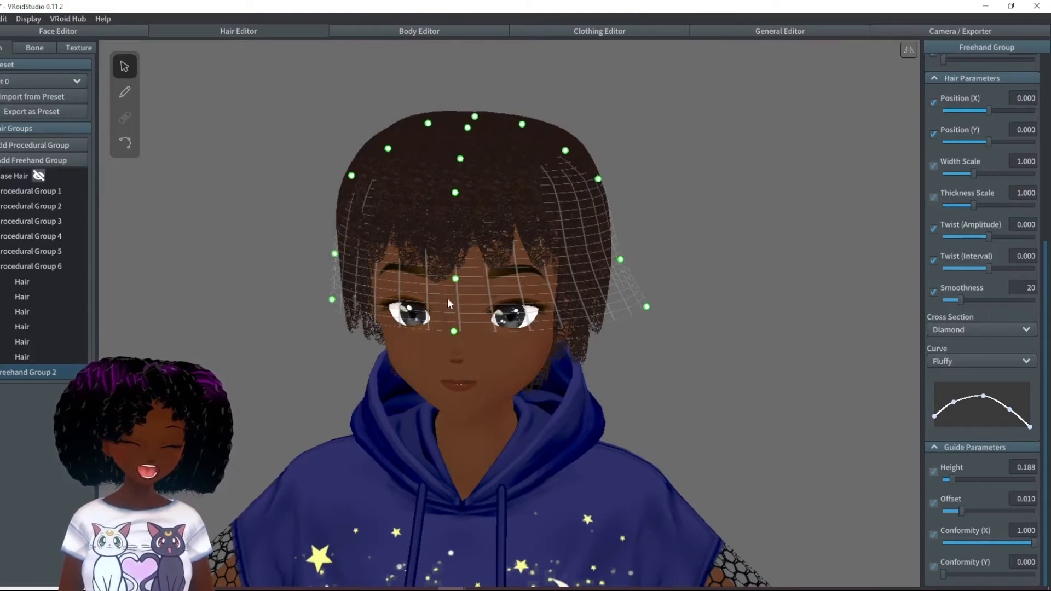
- Activate the hair brush and reshape its curve to a narrow root and a wide section near the tip
click(125, 92)
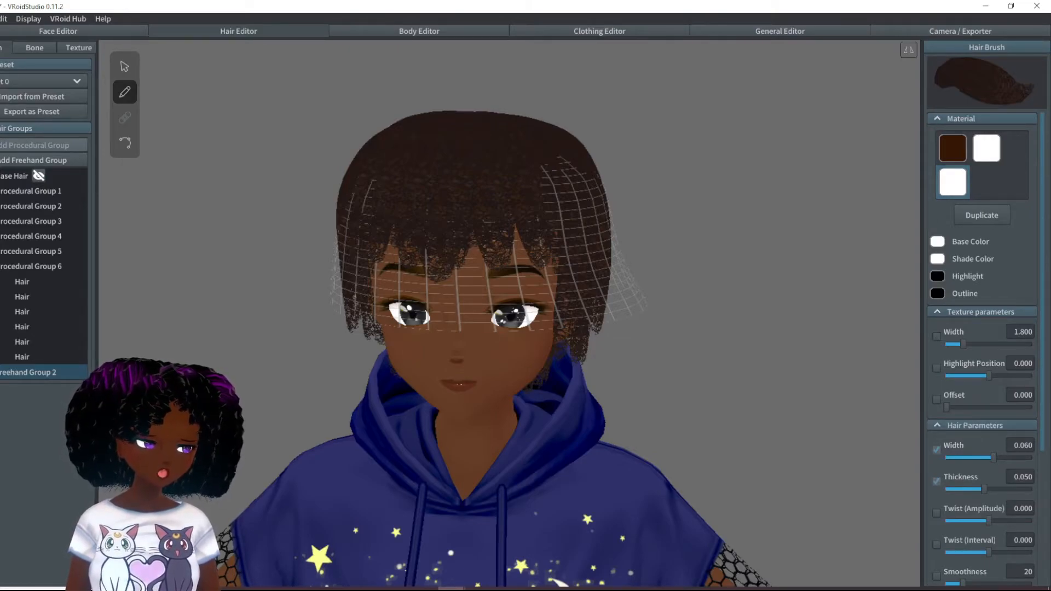
scroll(980, 328, down, 3)
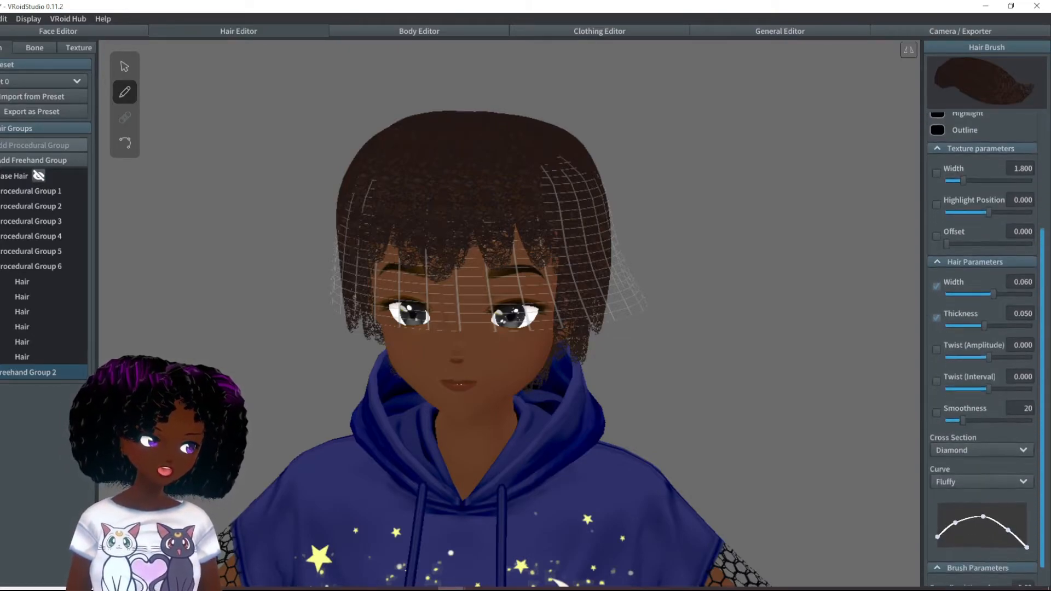
drag(1010, 524, 1022, 525)
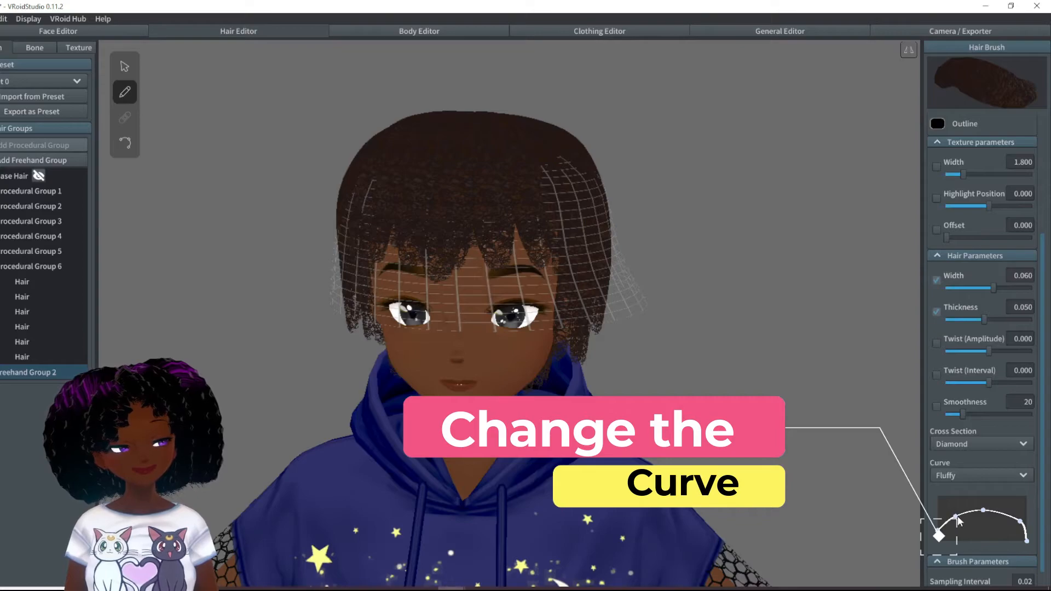
drag(960, 522, 999, 510)
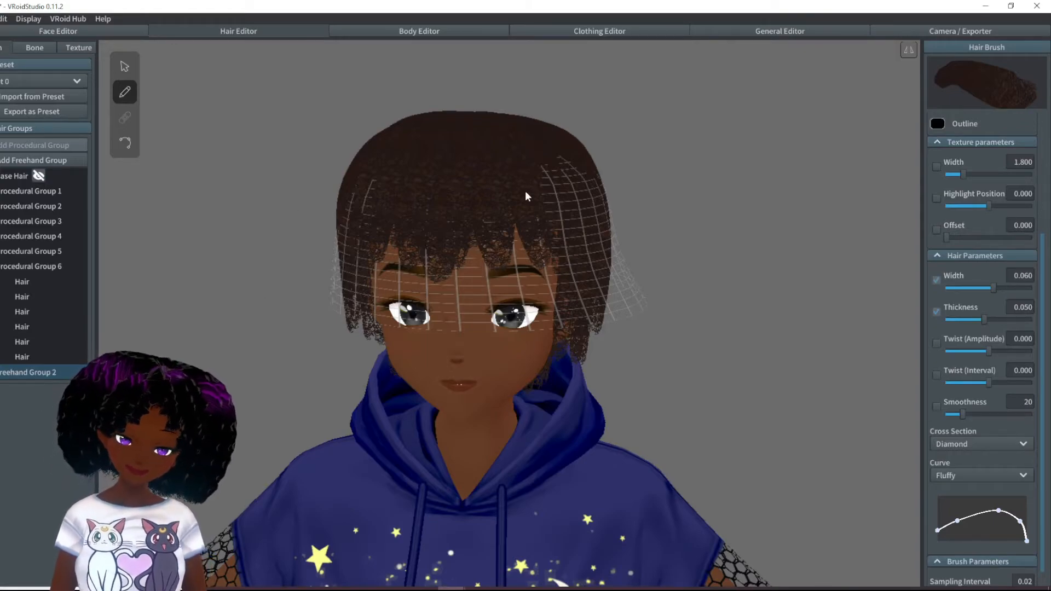
drag(612, 248, 623, 271)
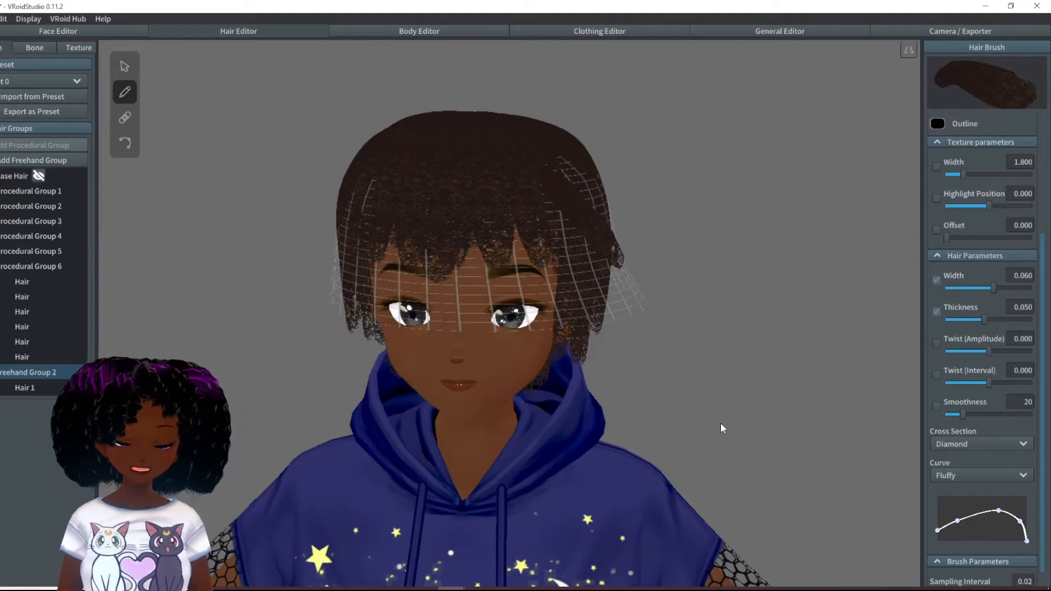
right_drag(721, 428, 677, 457)
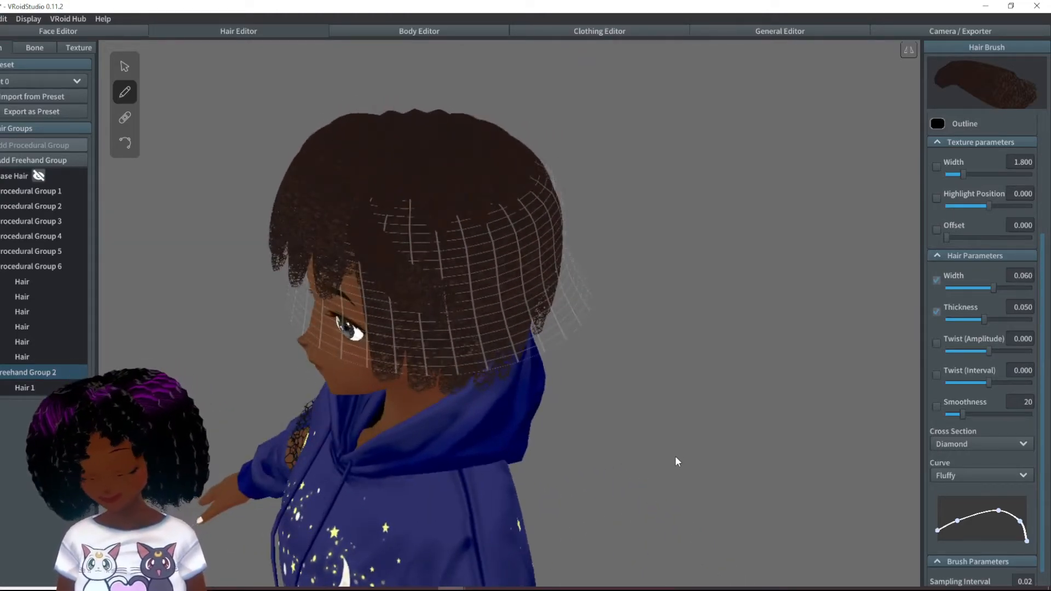
key(ctrl+z)
- Draw wide hair strands all the way around the head on Freehand Group 2's guide mesh
right_drag(564, 227, 568, 228)
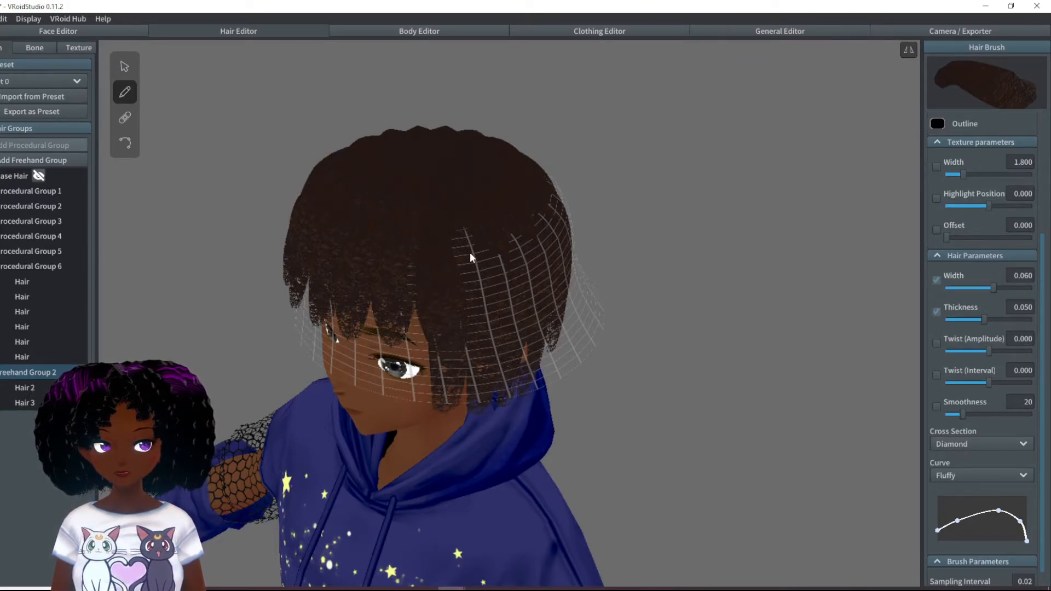
mouse_move(499, 232)
mouse_down()
mouse_move(516, 282)
mouse_move(556, 335)
mouse_up()
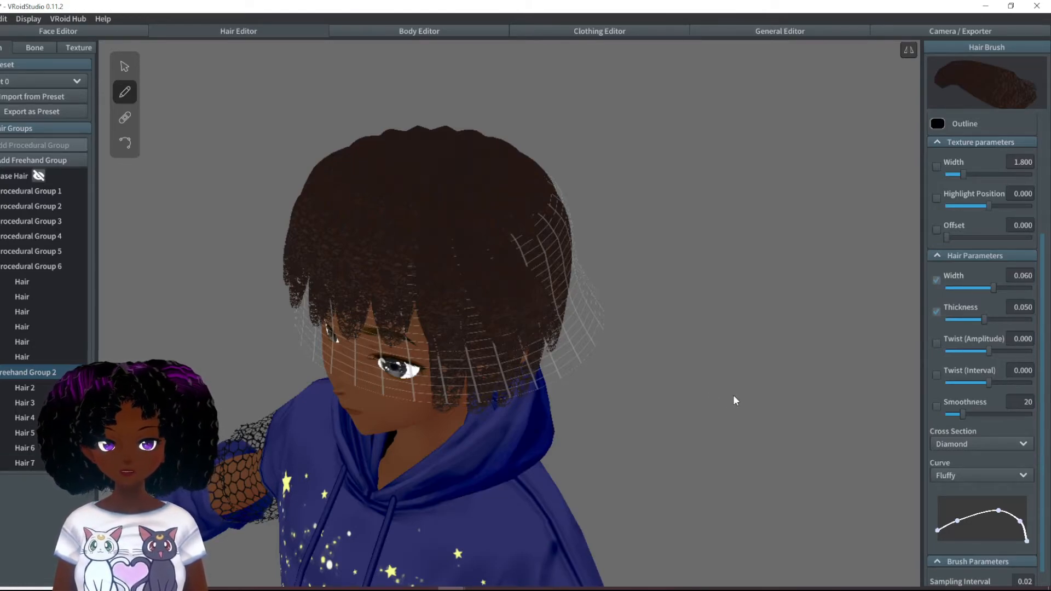
right_drag(734, 396, 691, 396)
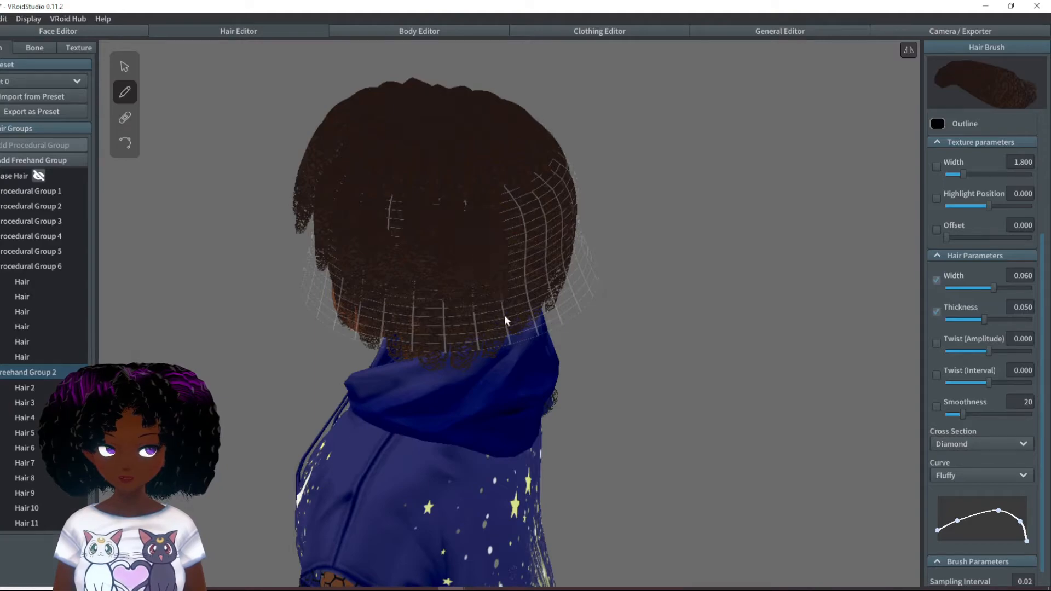
mouse_move(489, 388)
right_down()
mouse_move(495, 380)
mouse_move(476, 378)
right_up()
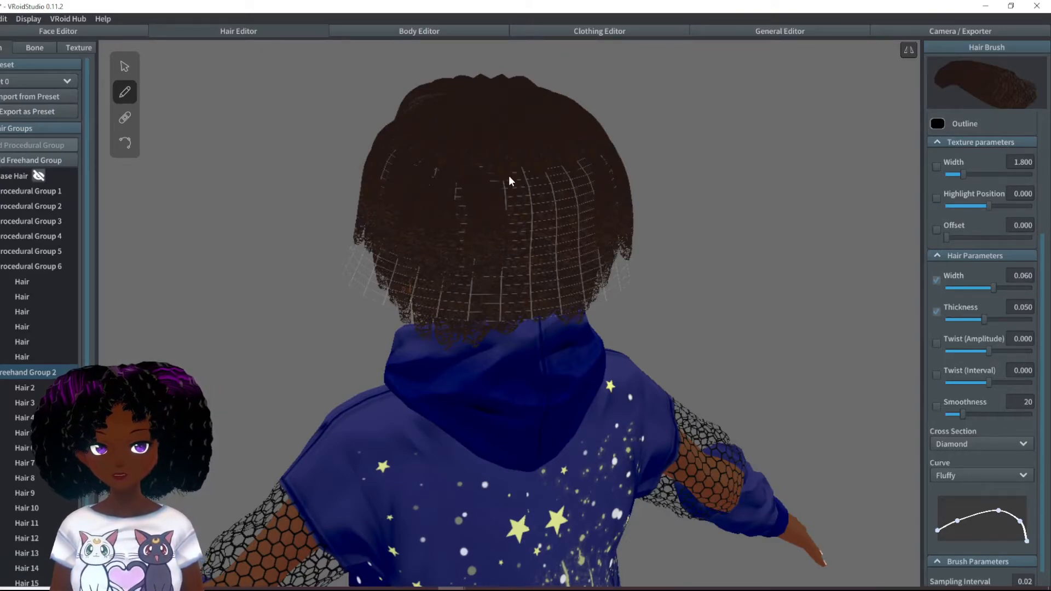
drag(507, 175, 517, 235)
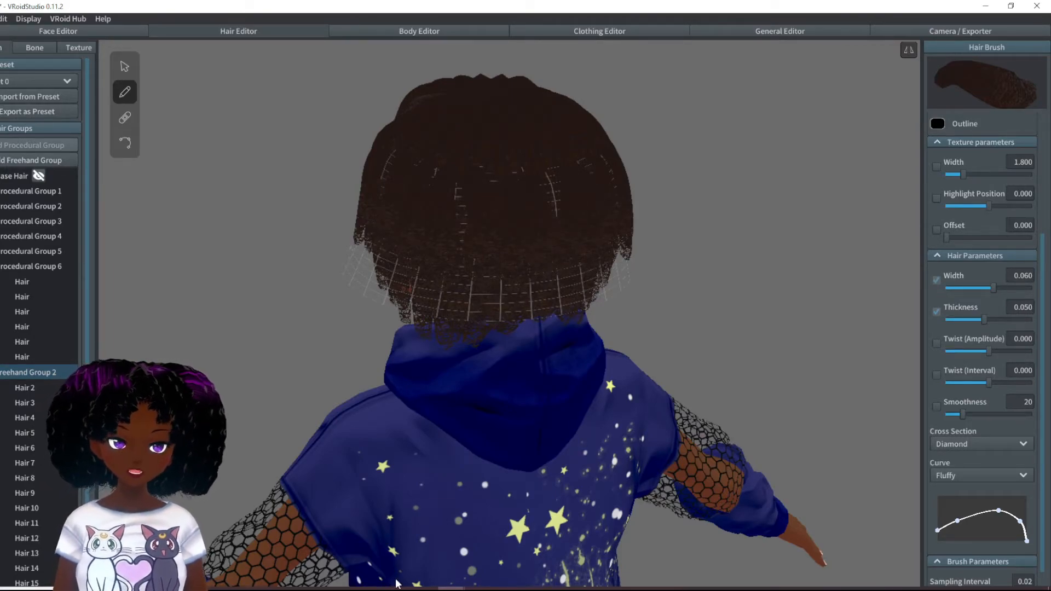
right_drag(567, 495, 471, 502)
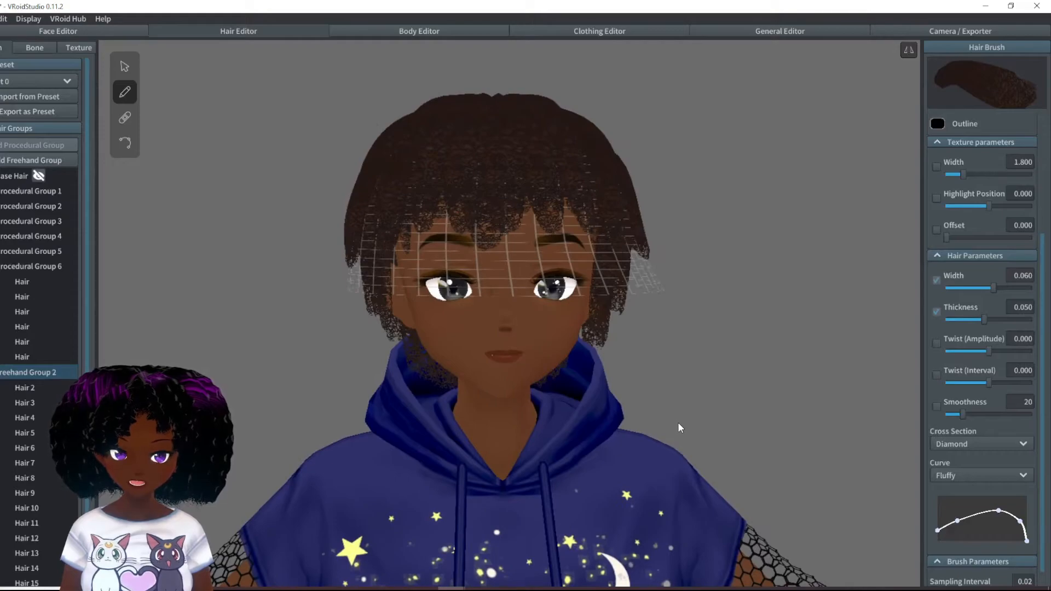
right_drag(659, 386, 625, 352)
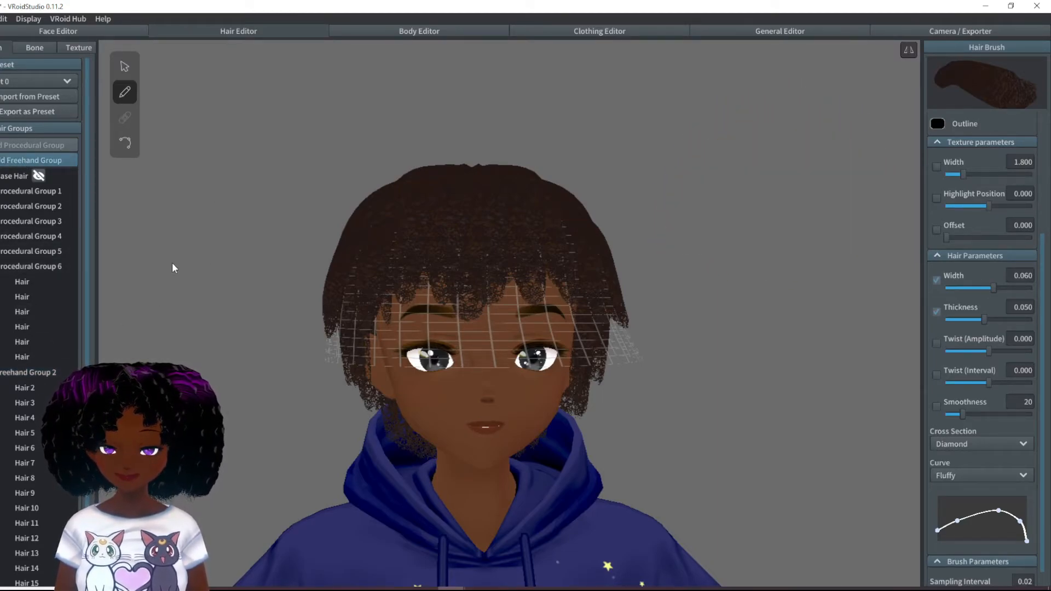
- Set up another freehand group with its guide mesh higher on the head and draw its first strands
click(125, 67)
right_drag(345, 218, 90, 154)
click(125, 92)
right_drag(406, 405, 455, 457)
drag(405, 255, 396, 342)
- Delete the Hair 22 and Hair 23 strands and continue drawing Freehand Group 3's strands around the head
scroll(38, 528, down, 3)
click(32, 513)
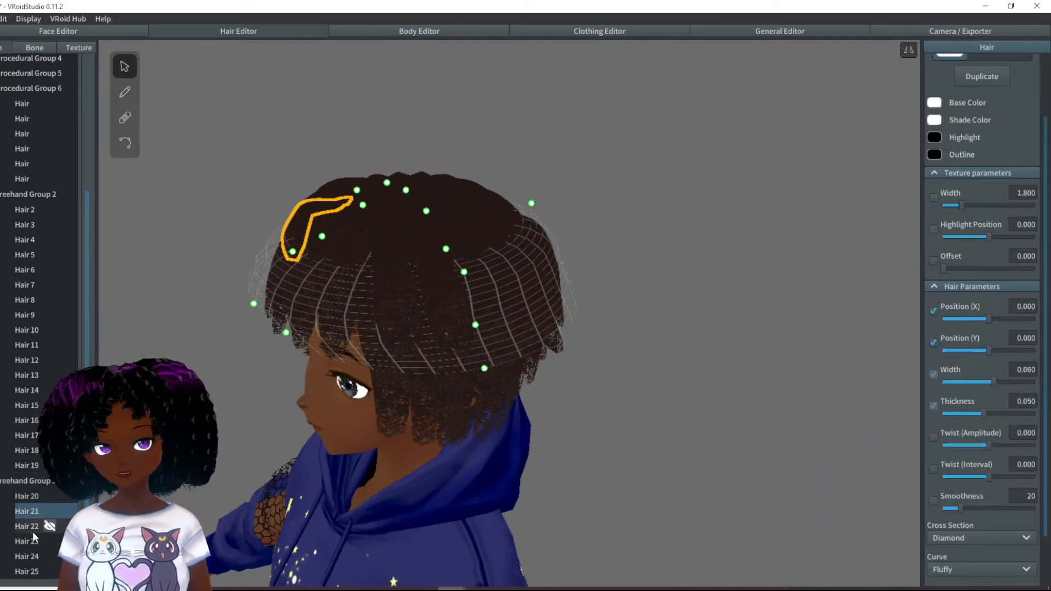
click(34, 535)
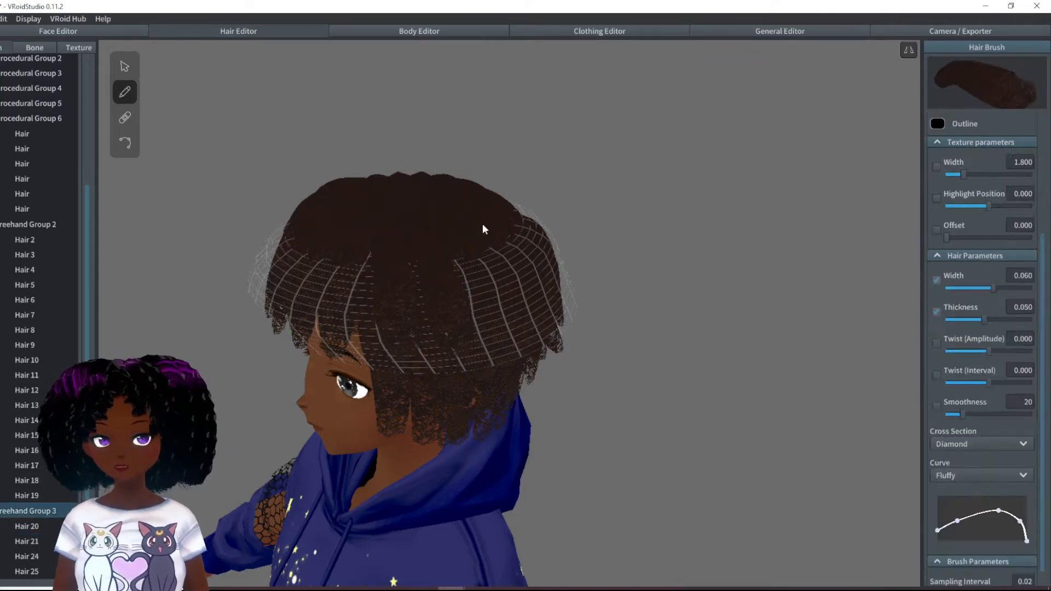
right_drag(468, 209, 428, 189)
mouse_move(626, 221)
right_down()
mouse_move(707, 210)
mouse_move(718, 230)
right_up()
- Add a freehand group above Freehand Group 3 and flare its guide mesh outward on all sides with its control points
scroll(101, 117, up, 3)
scroll(39, 153, up, 5)
click(33, 163)
drag(248, 262, 237, 211)
drag(221, 322, 189, 259)
right_drag(761, 236, 548, 235)
right_drag(132, 276, 416, 252)
drag(481, 220, 459, 204)
right_drag(739, 219, 706, 219)
drag(844, 214, 860, 211)
mouse_move(860, 210)
right_down()
mouse_move(189, 204)
mouse_move(406, 200)
mouse_move(527, 261)
mouse_move(679, 241)
mouse_move(795, 176)
right_up()
scroll(795, 176, down, 5)
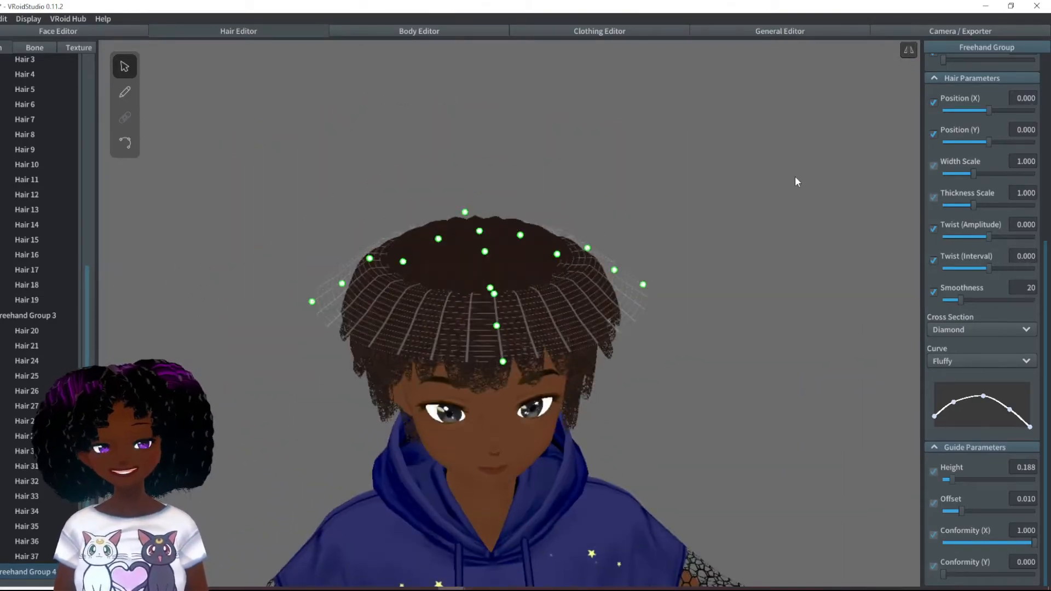
- Draw strands around the head on Freehand Group 4's flared guide and deselect the hair
click(124, 92)
right_drag(460, 322, 364, 294)
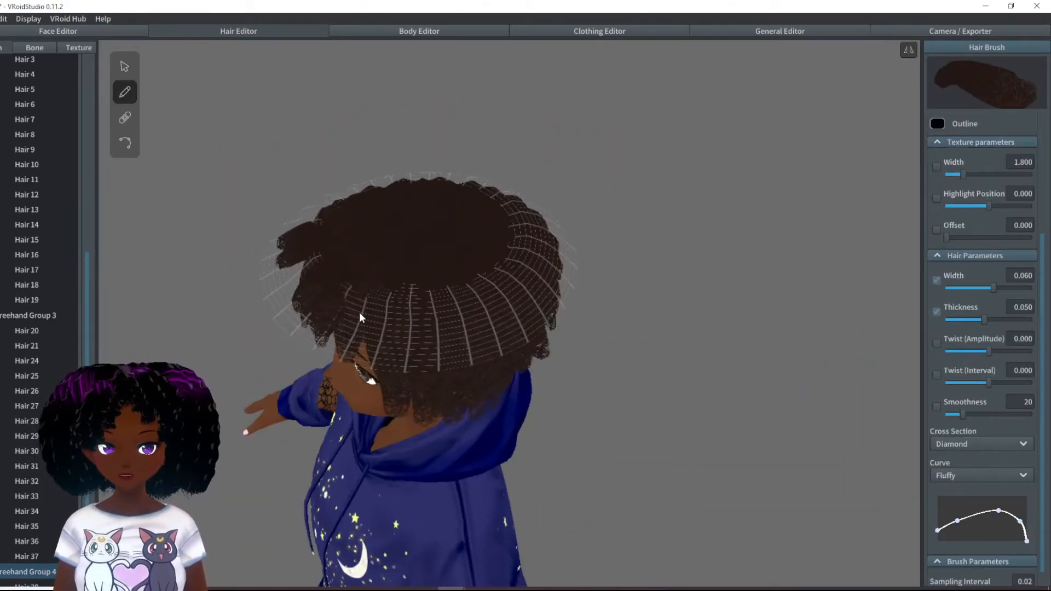
drag(455, 225, 530, 196)
right_drag(538, 241, 612, 195)
click(125, 67)
click(416, 226)
right_drag(351, 268, 575, 268)
drag(463, 273, 448, 272)
click(684, 340)
mouse_move(448, 272)
right_down()
mouse_move(683, 339)
mouse_move(639, 310)
right_up()
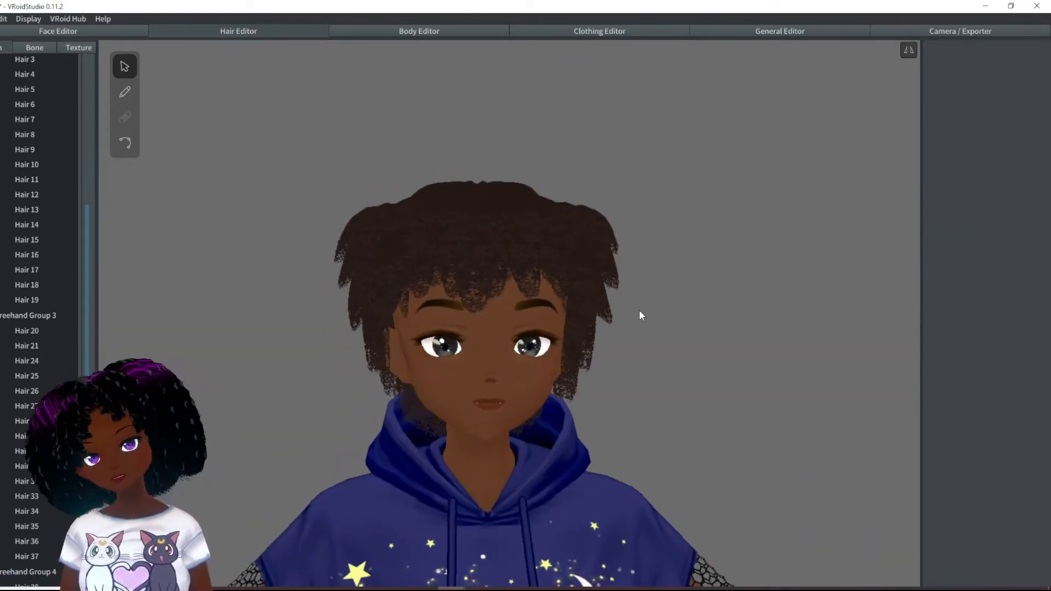
- Collapse the hair groups, add a freehand group with guide Height 0.138, and flare its guide's sides up and outward
scroll(640, 310, up, 5)
scroll(208, 204, down, 3)
scroll(28, 164, up, 3)
click(1, 163)
click(1, 179)
click(1, 194)
click(35, 161)
scroll(994, 428, down, 10)
drag(973, 480, 947, 480)
drag(581, 318, 701, 213)
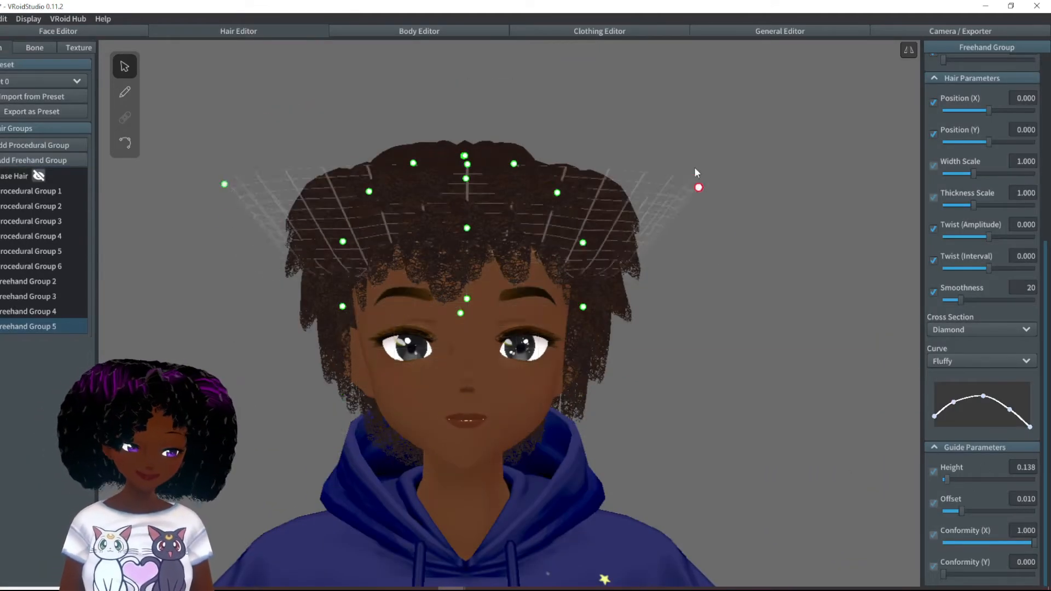
mouse_move(590, 162)
right_down()
mouse_move(600, 193)
mouse_move(439, 235)
mouse_move(465, 184)
mouse_move(614, 206)
right_up()
- Draw strands around the crown on Freehand Group 5's guide mesh
click(125, 92)
right_drag(679, 236, 731, 388)
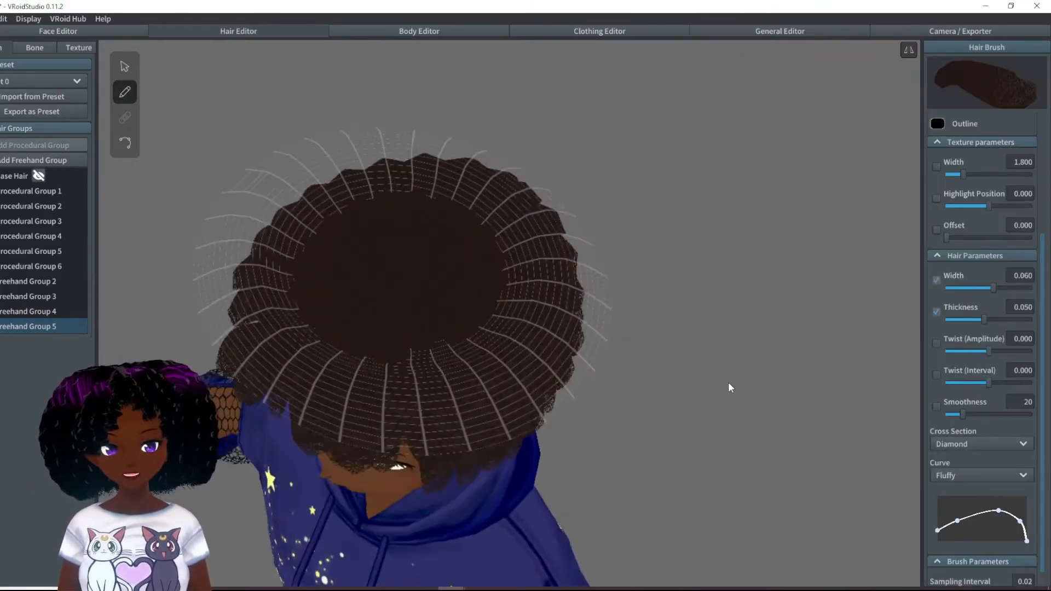
right_drag(490, 220, 601, 274)
- Select a side strand of Freehand Group 3 and adjust the lower edge of its guide mesh
click(125, 66)
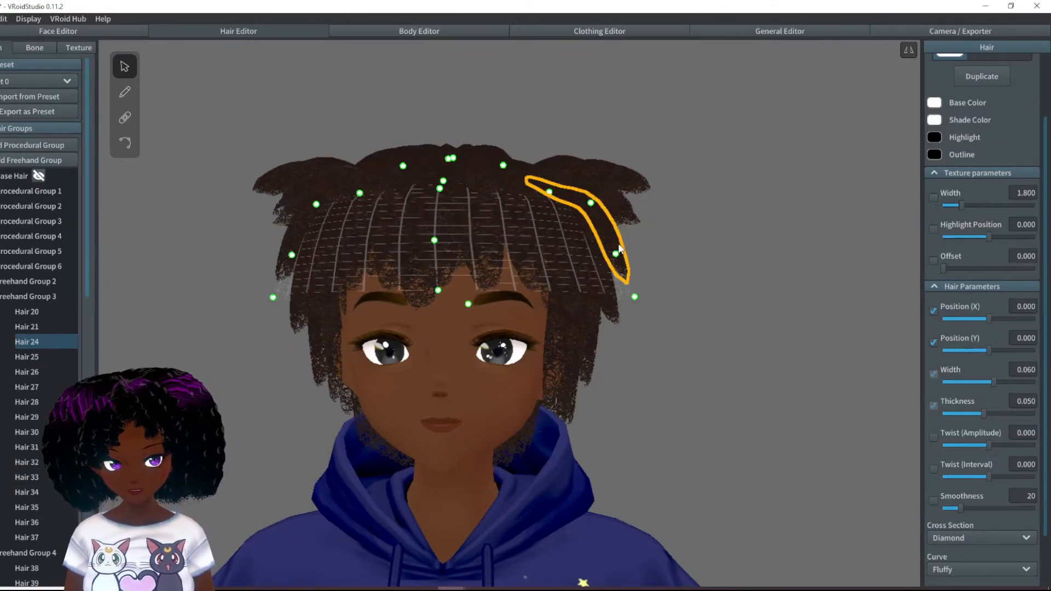
click(632, 274)
drag(600, 352, 591, 331)
right_drag(521, 317, 482, 307)
scroll(560, 277, up, 3)
- Select another side strand and reshape its group's guide by pulling the control points away from the head
click(560, 277)
drag(542, 427, 573, 356)
right_drag(558, 293, 618, 293)
drag(252, 345, 236, 290)
right_drag(438, 307, 510, 302)
drag(261, 275, 247, 263)
right_drag(493, 296, 553, 299)
- Select a strand of Procedural Group 1 beside the face and adjust its guide's lower control points
click(630, 262)
click(390, 378)
drag(395, 460, 397, 403)
right_drag(569, 397, 485, 399)
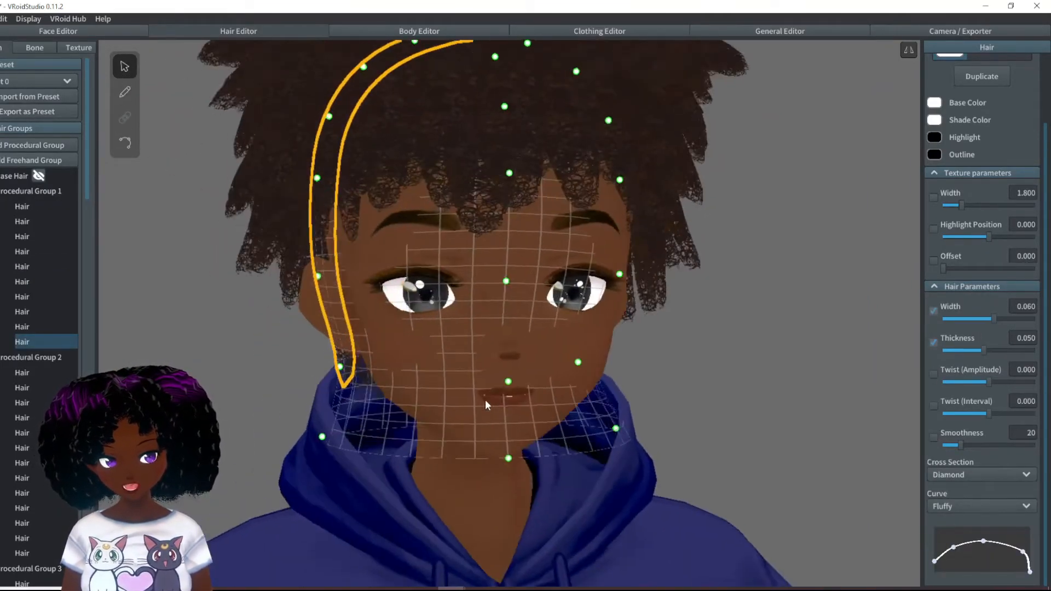
click(710, 307)
middle_drag(709, 290, 714, 357)
right_drag(714, 357, 493, 340)
- Select strands around the ear and pull their guides' lower edges outward at the front and back of the head
click(405, 372)
drag(535, 371, 591, 306)
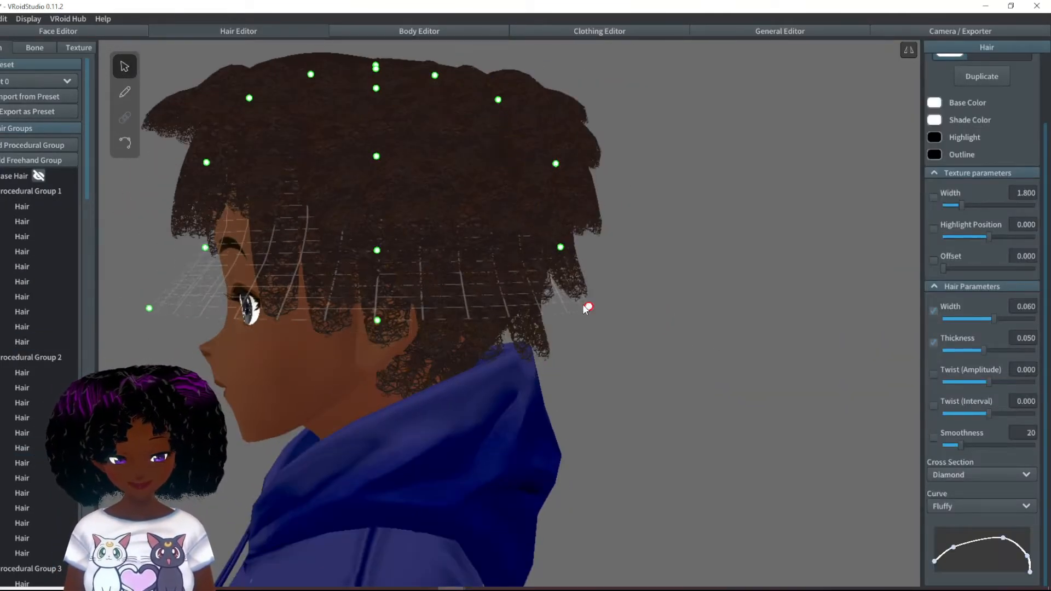
right_drag(509, 307, 570, 304)
click(436, 233)
right_drag(394, 293, 334, 296)
click(349, 312)
drag(548, 367, 581, 323)
right_drag(582, 306, 526, 290)
- Select strands at the back and near the crown and pull their guide control points outward for more volume
click(561, 260)
right_drag(569, 262, 603, 268)
drag(591, 317, 679, 253)
click(587, 118)
right_drag(679, 247, 515, 148)
click(553, 132)
drag(542, 159, 624, 115)
right_drag(482, 137, 739, 334)
right_drag(683, 455, 493, 351)
click(427, 264)
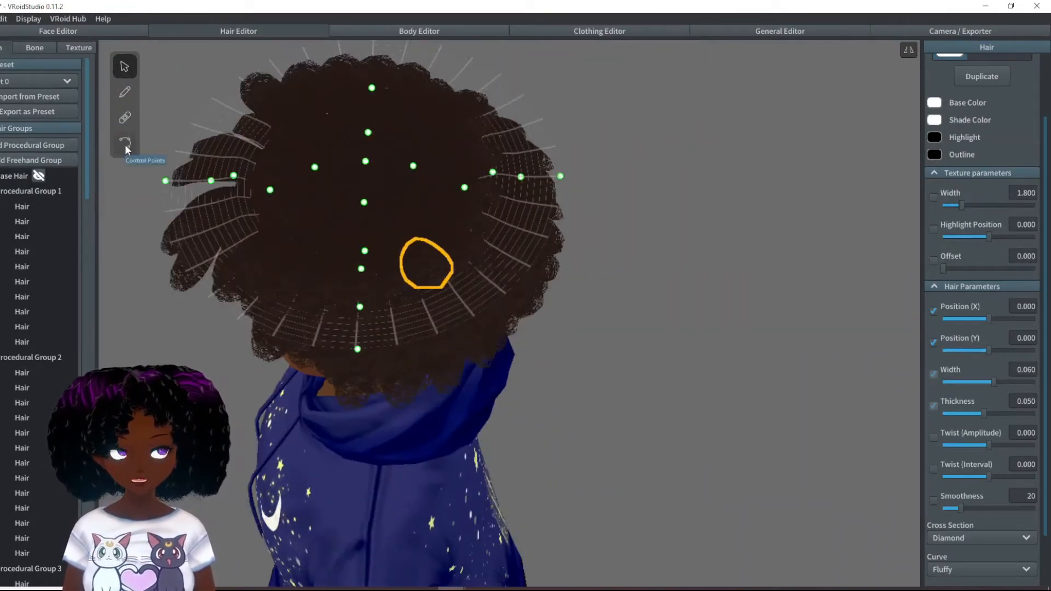
- Select Freehand Group 5 and start control point editing on its crown strands, picking Hair 70
right_drag(427, 264, 405, 350)
click(125, 143)
click(584, 321)
click(125, 67)
scroll(37, 461, down, 5)
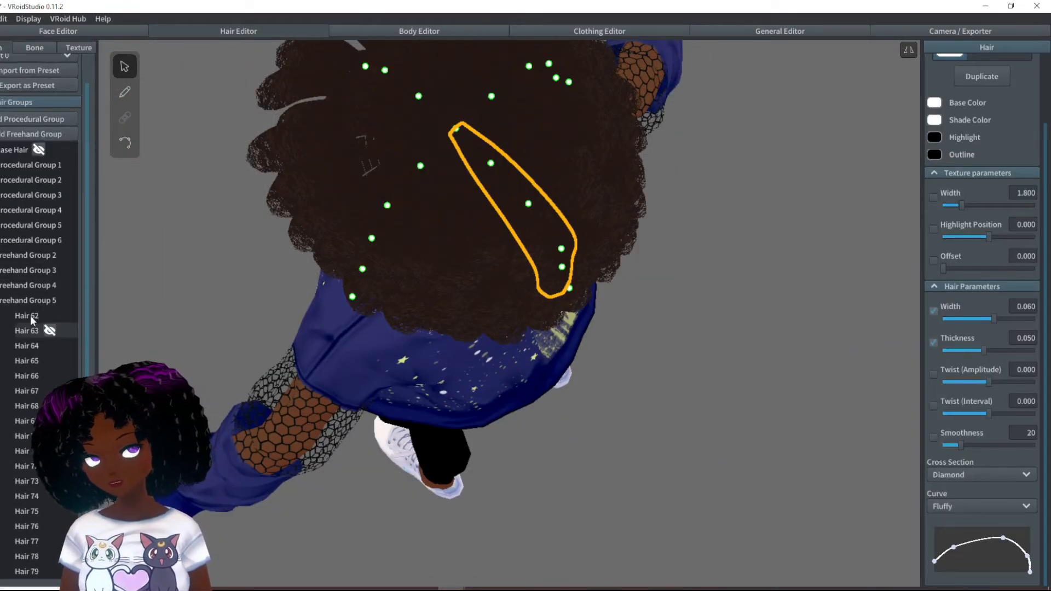
click(30, 300)
click(125, 143)
click(497, 239)
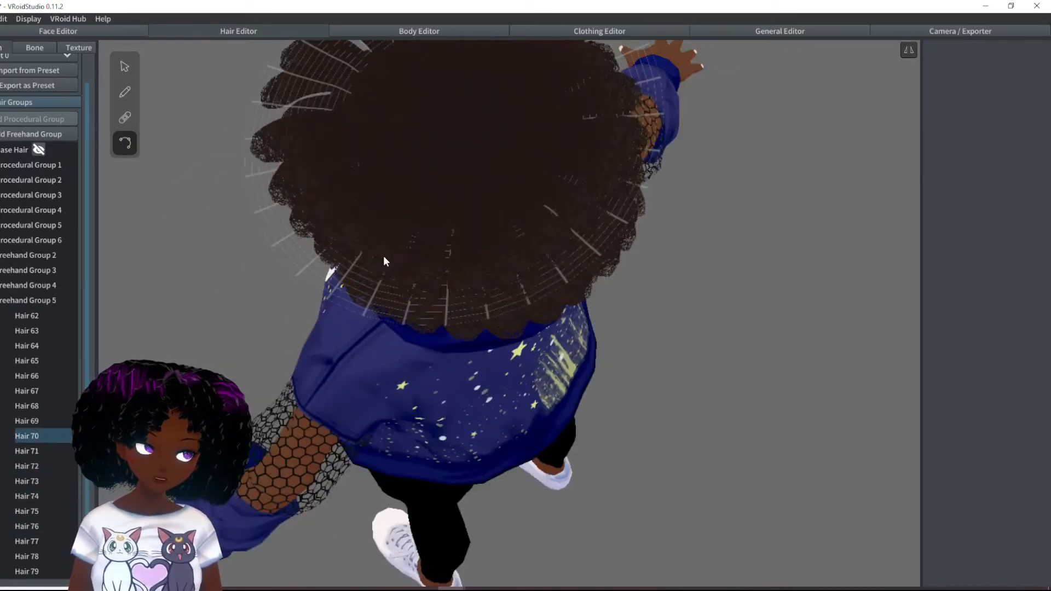
click(359, 340)
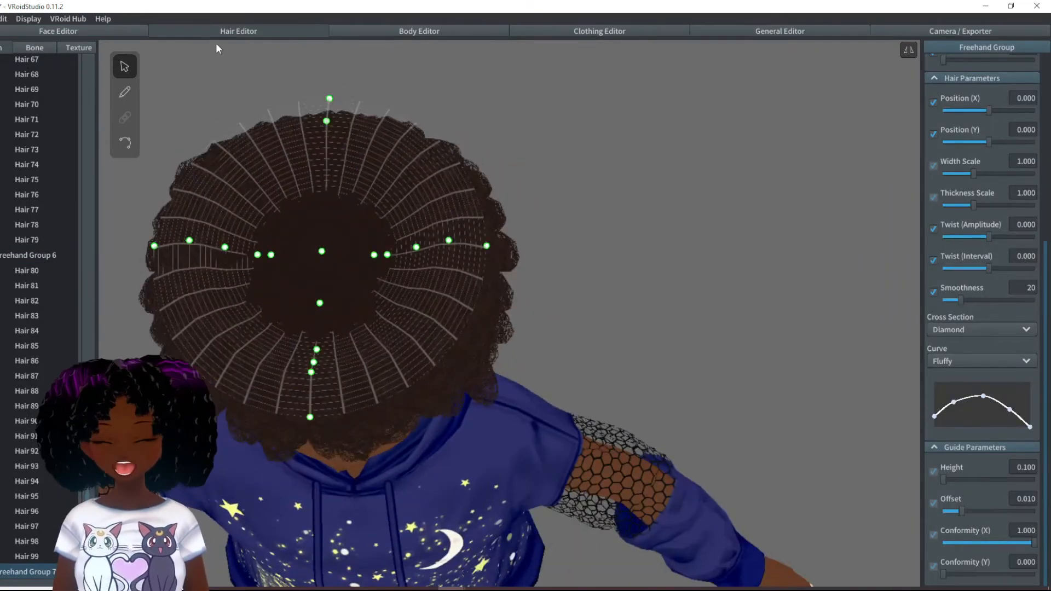
- Draw hair strands outward from the crown on Freehand Group 7's guide mesh
click(125, 92)
drag(320, 295, 310, 397)
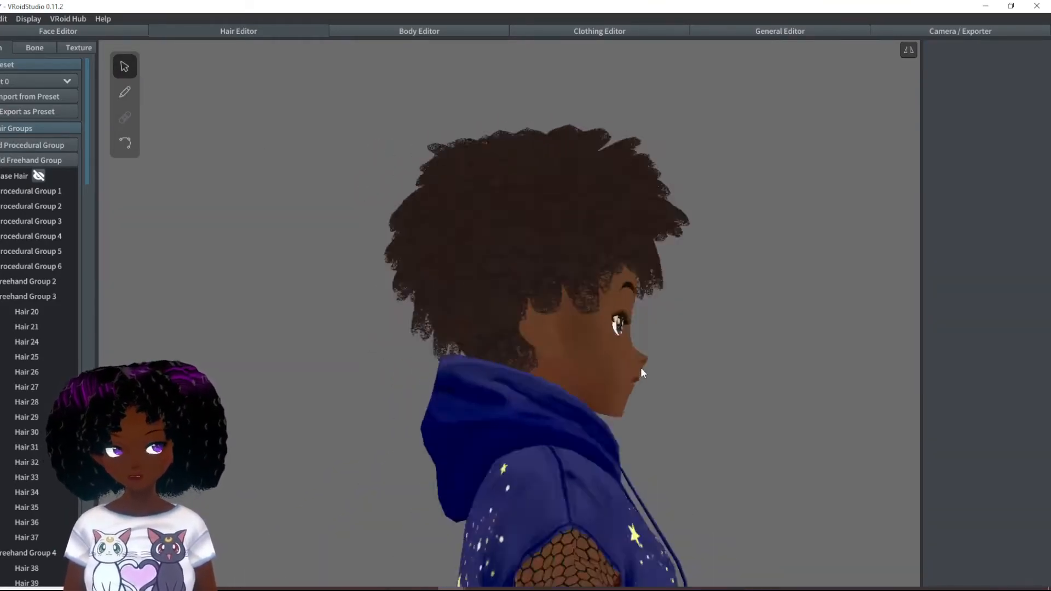
- Select a nape strand of Procedural Group 1 and reshape the lower edge of its guide around the neck
click(503, 394)
right_drag(479, 412, 492, 393)
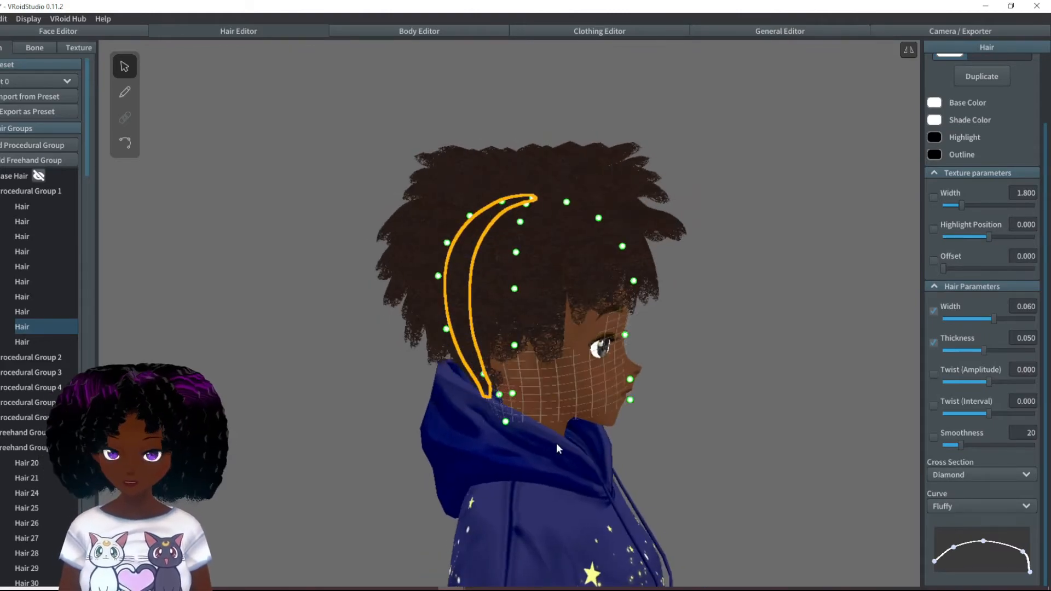
drag(456, 376, 490, 375)
right_drag(490, 375, 540, 335)
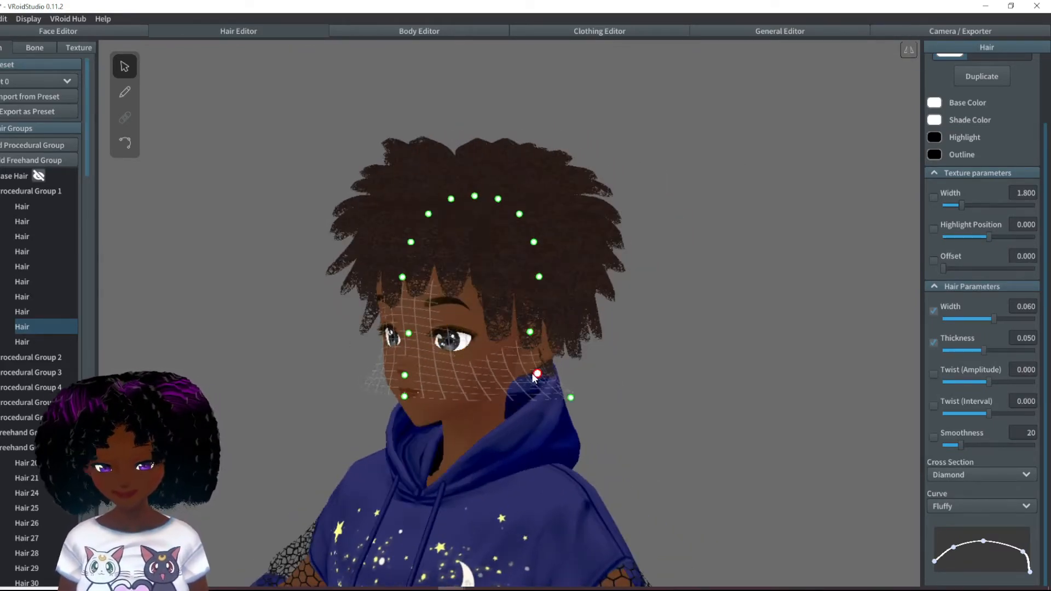
right_drag(540, 379, 614, 394)
click(361, 387)
- Add a freehand group for the top of the head and move its guide's inner control points toward the crown's center
mouse_move(377, 392)
right_down()
mouse_move(406, 240)
mouse_move(452, 147)
right_up()
click(32, 161)
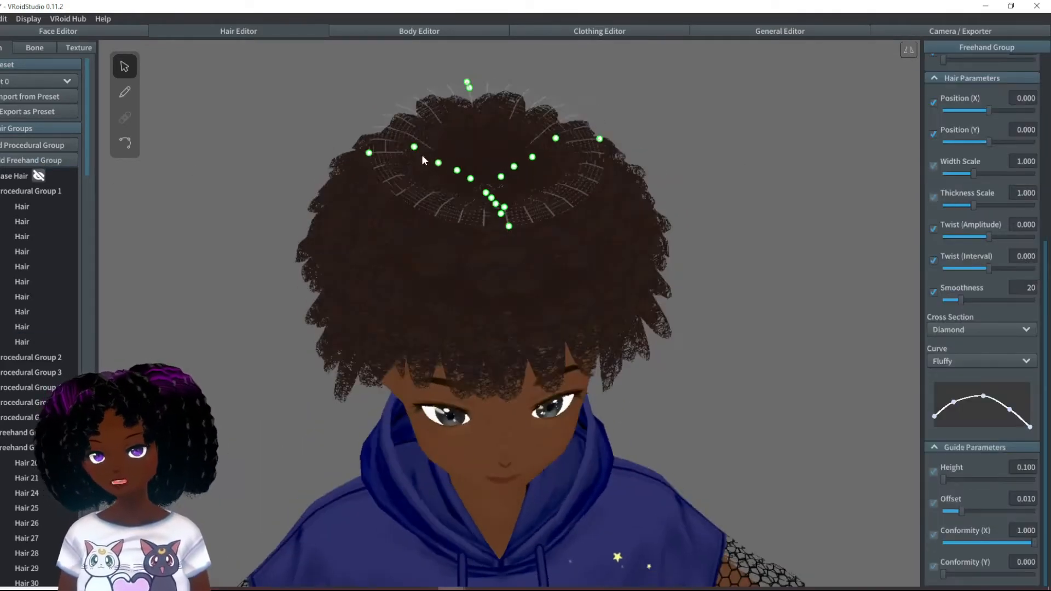
drag(456, 170, 474, 174)
right_drag(475, 174, 396, 333)
scroll(451, 160, up, 4)
drag(396, 334, 386, 323)
right_drag(387, 323, 618, 374)
scroll(619, 374, up, 2)
drag(620, 373, 679, 383)
right_drag(679, 384, 602, 307)
- Move the remaining guide control points so the mesh forms a closed round disc over the crown
drag(449, 266, 507, 258)
drag(524, 297, 569, 287)
scroll(573, 291, down, 3)
right_drag(573, 291, 439, 258)
scroll(401, 197, up, 3)
drag(439, 258, 433, 252)
mouse_move(433, 251)
right_down()
mouse_move(325, 188)
mouse_move(688, 264)
mouse_move(449, 234)
mouse_move(663, 236)
mouse_move(846, 64)
right_up()
scroll(662, 236, down, 5)
drag(465, 59, 465, 105)
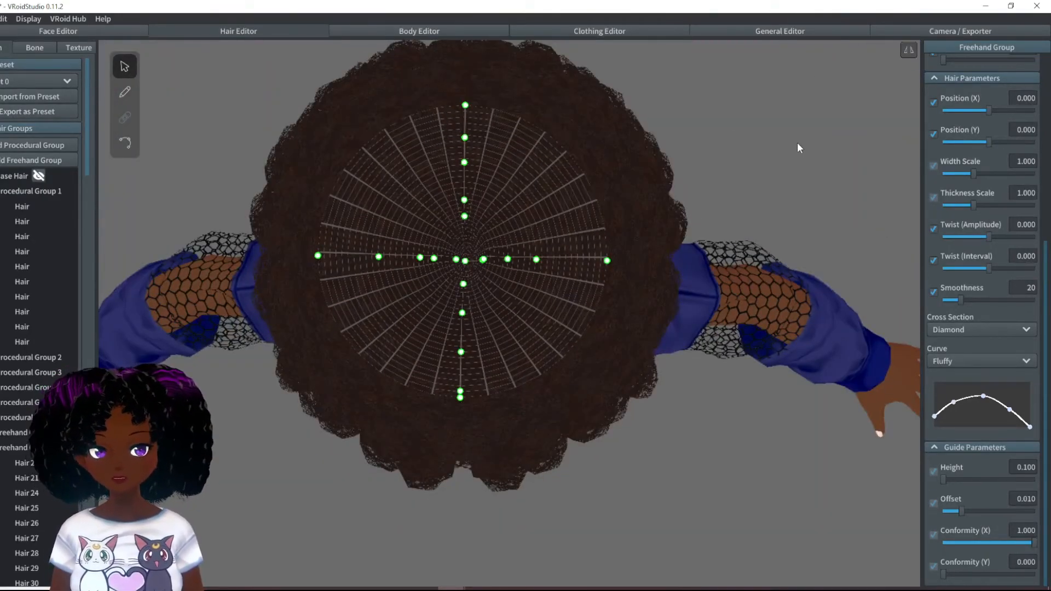
- Draw strands radiating outward from the crown's center to cover the top of the head
click(125, 92)
drag(467, 260, 551, 304)
drag(466, 255, 560, 211)
drag(460, 259, 406, 314)
right_drag(759, 526, 759, 372)
click(125, 66)
- Examine the finished hairstyle's shape from the front and from the sides
mouse_move(685, 274)
right_down()
mouse_move(600, 320)
mouse_move(643, 393)
right_up()
scroll(643, 393, down, 5)
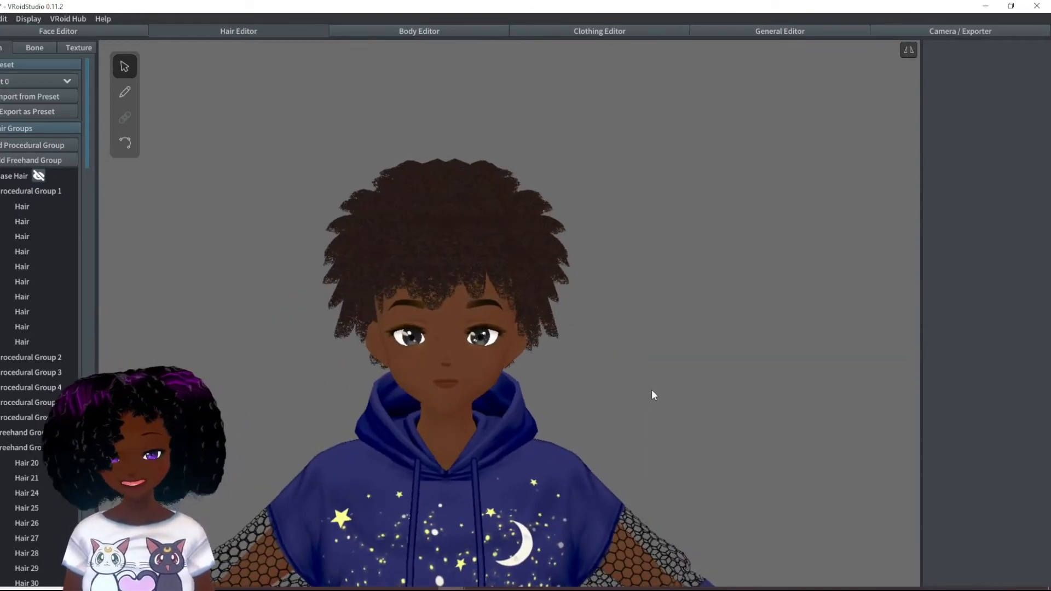
scroll(620, 390, up, 3)
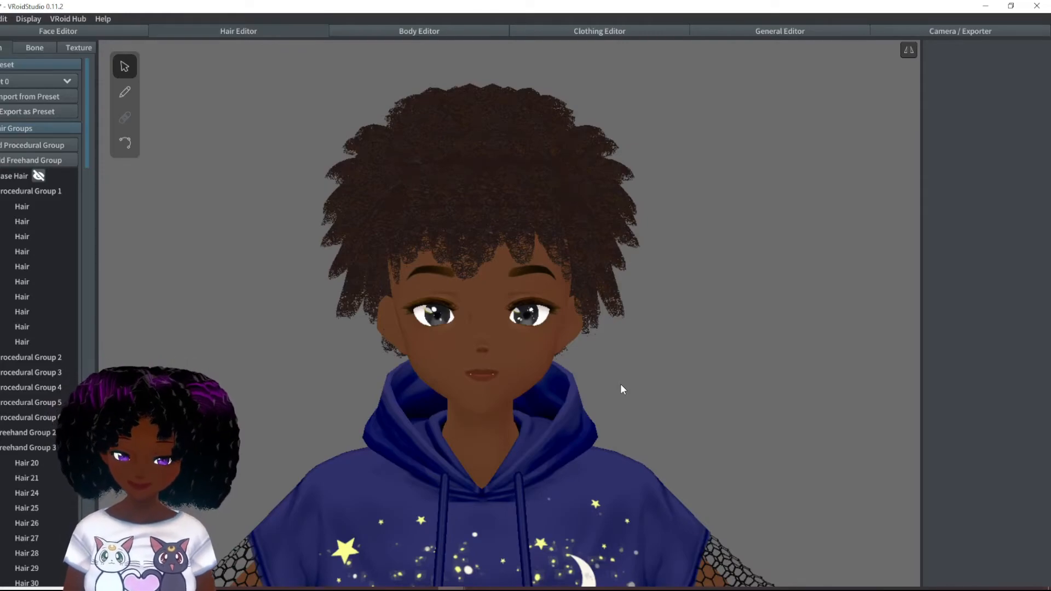
right_drag(640, 328, 448, 349)
right_drag(705, 392, 716, 385)
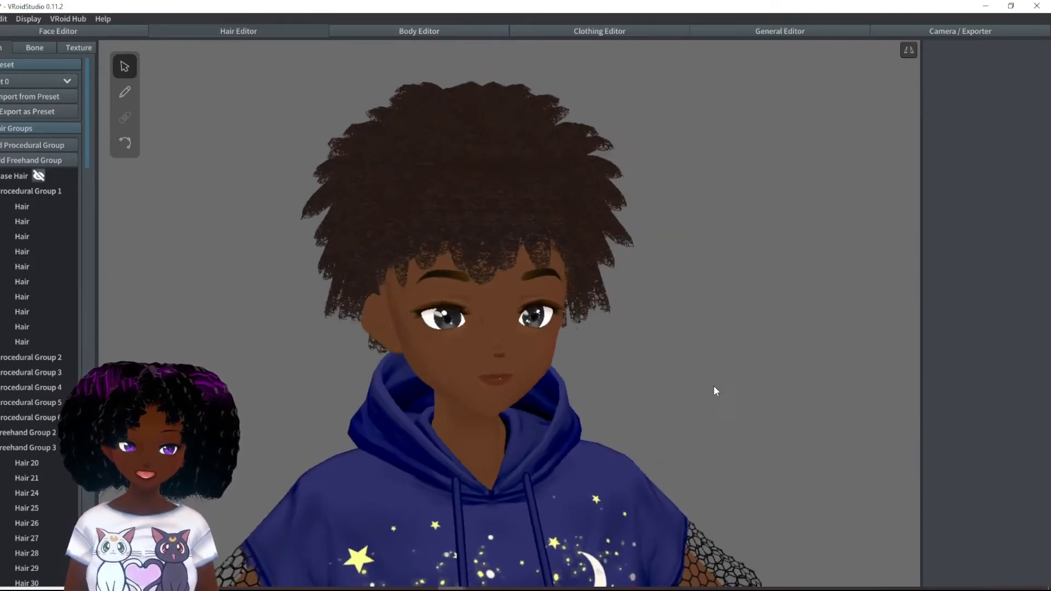
scroll(716, 385, down, 2)
middle_drag(665, 374, 584, 225)
right_drag(658, 375, 618, 364)
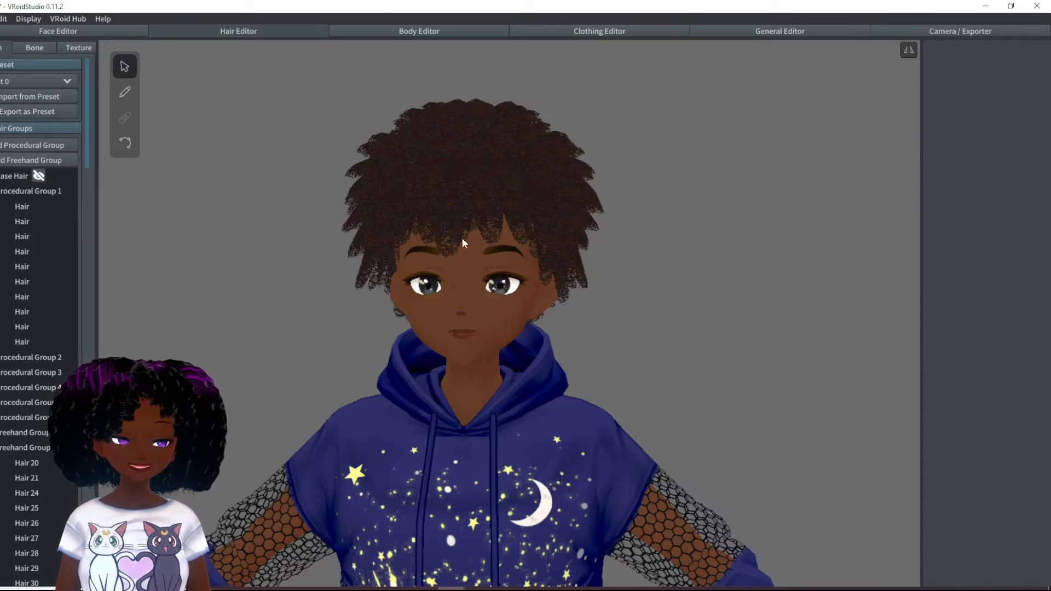
- Open the hair bone settings and select the central forehead strand of Procedural Group 5
click(36, 48)
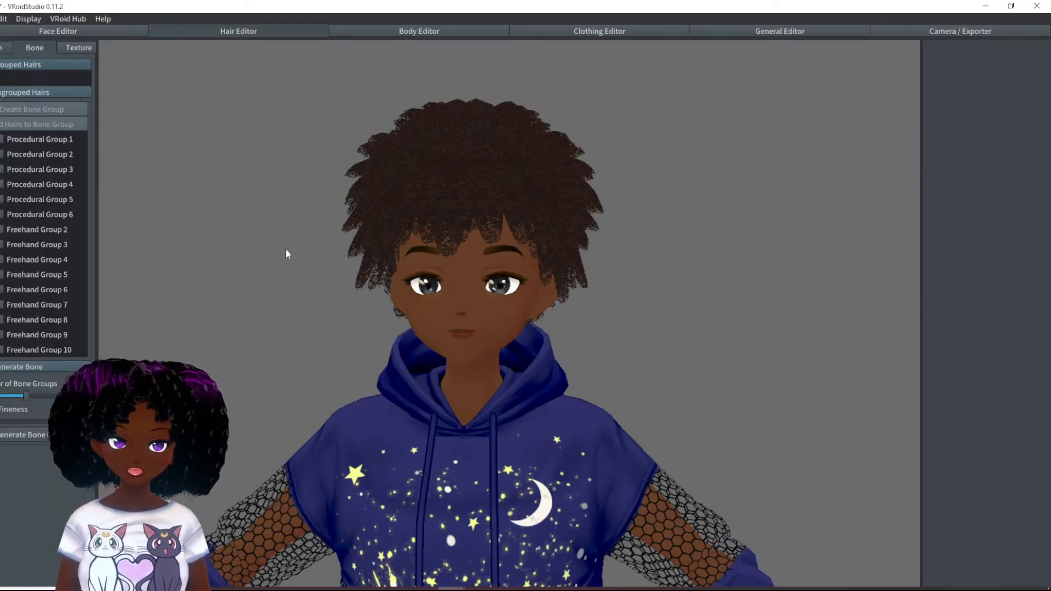
scroll(583, 350, up, 5)
right_drag(499, 396, 458, 283)
click(409, 197)
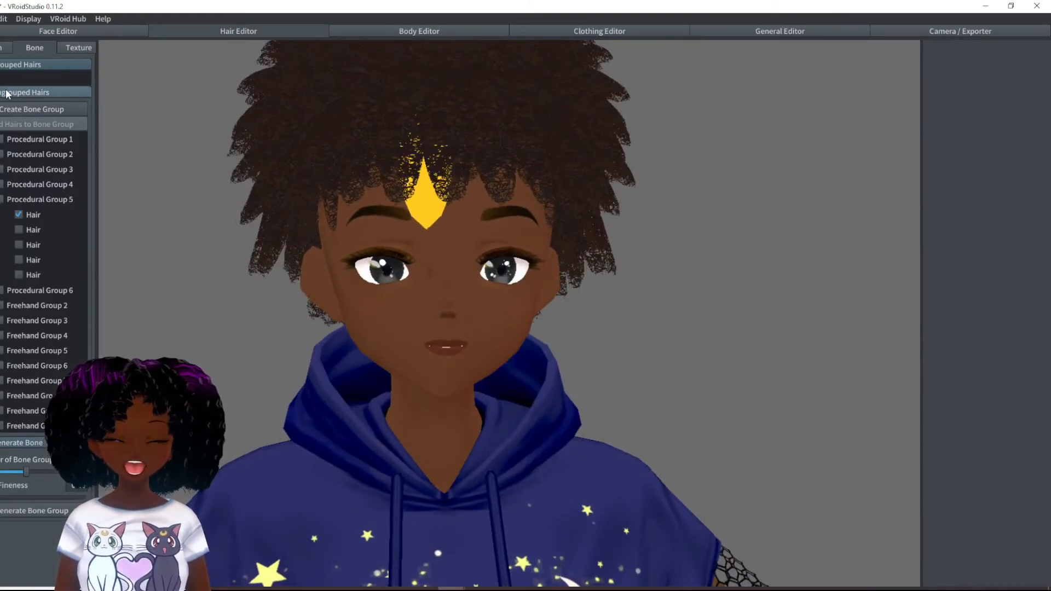
scroll(684, 386, down, 5)
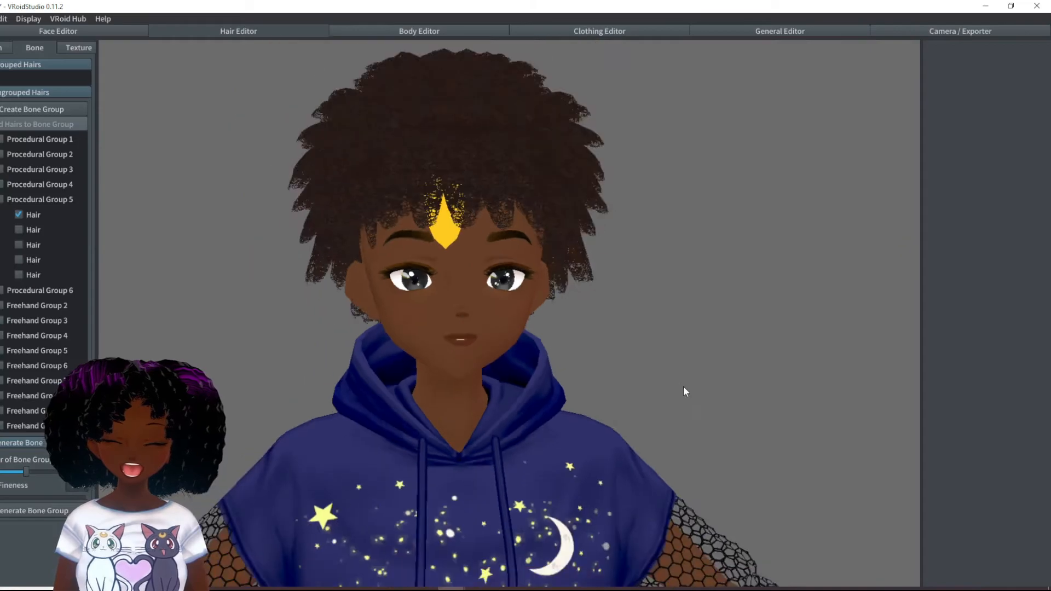
middle_drag(679, 442, 678, 409)
scroll(742, 464, down, 3)
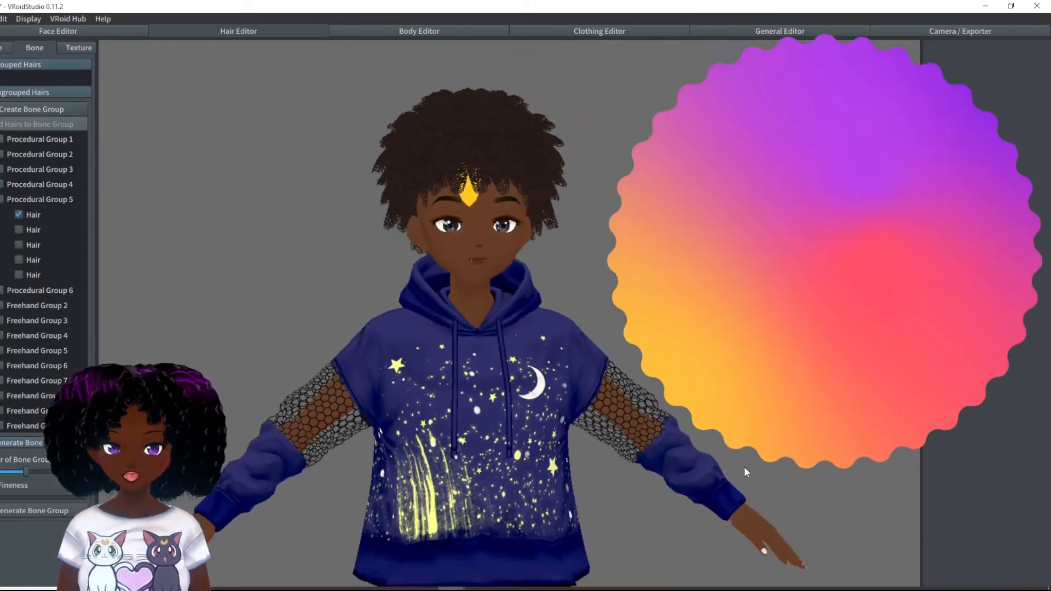
middle_drag(753, 488, 752, 476)
right_drag(751, 477, 551, 482)
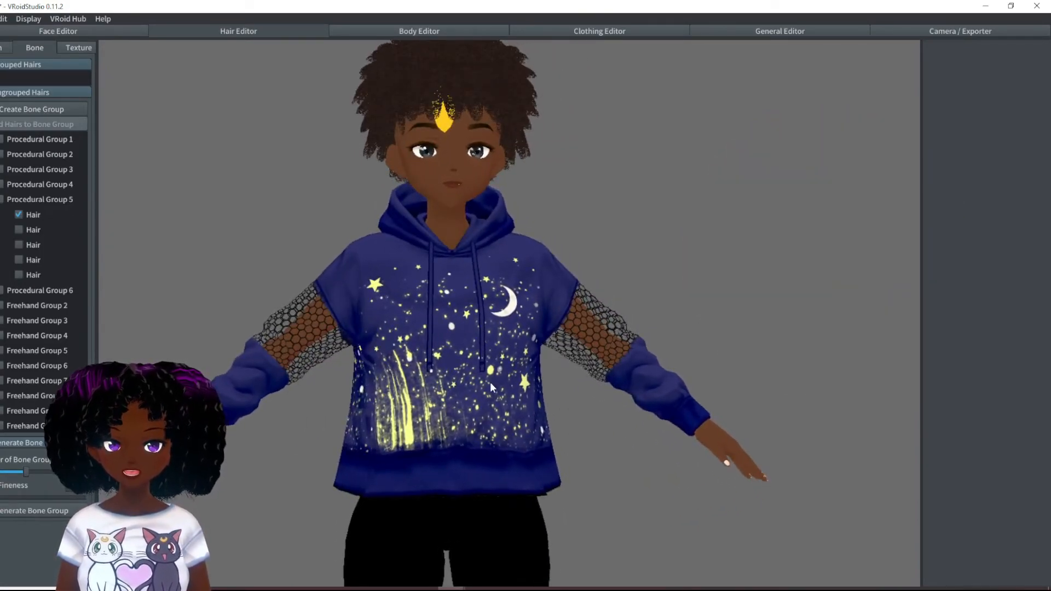
right_drag(491, 385, 489, 391)
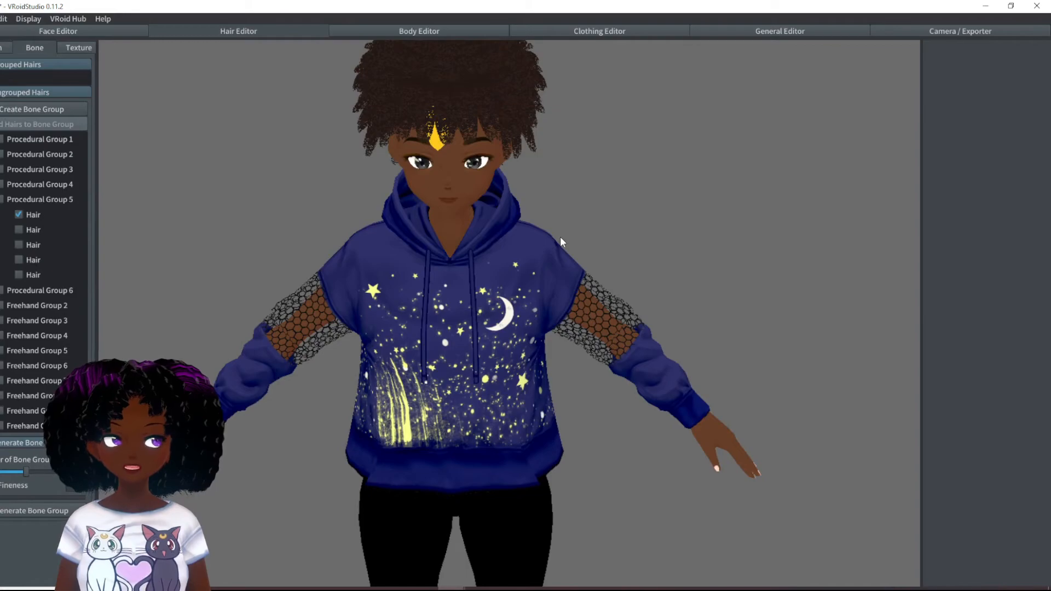
right_drag(561, 240, 555, 270)
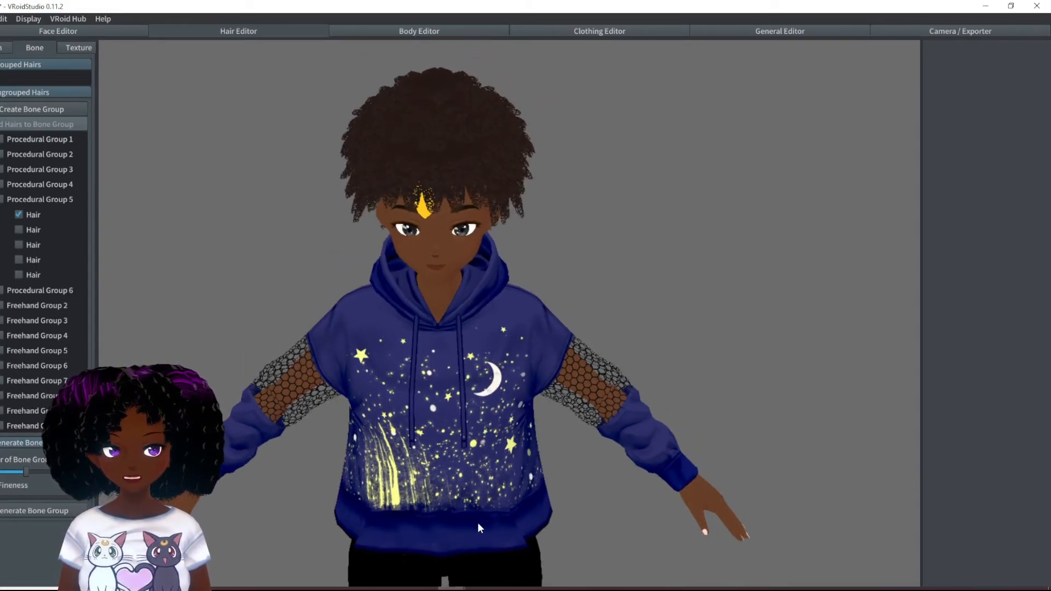
right_drag(691, 423, 623, 465)
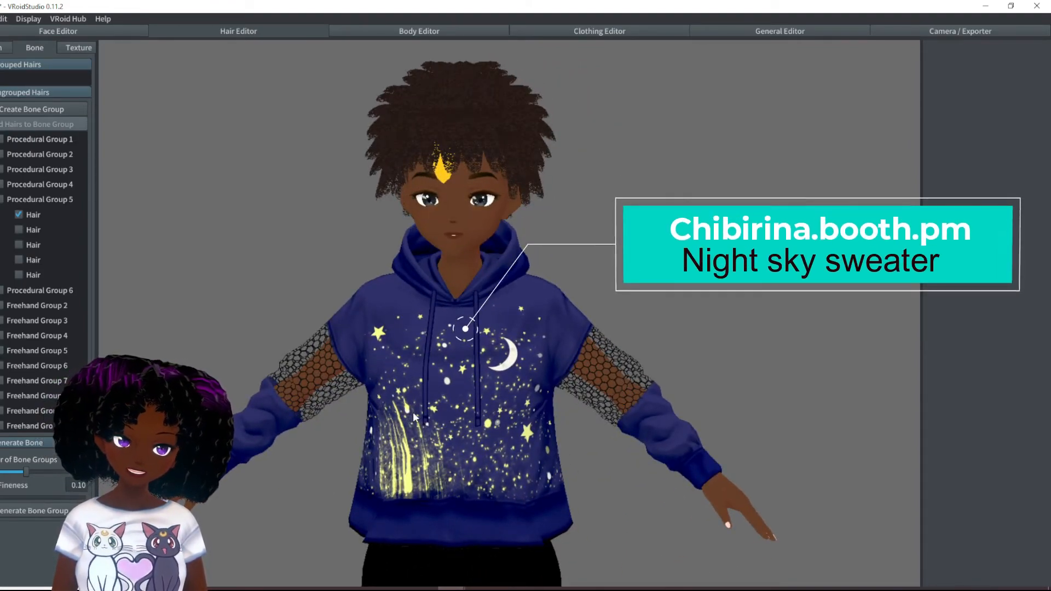
right_drag(463, 410, 669, 415)
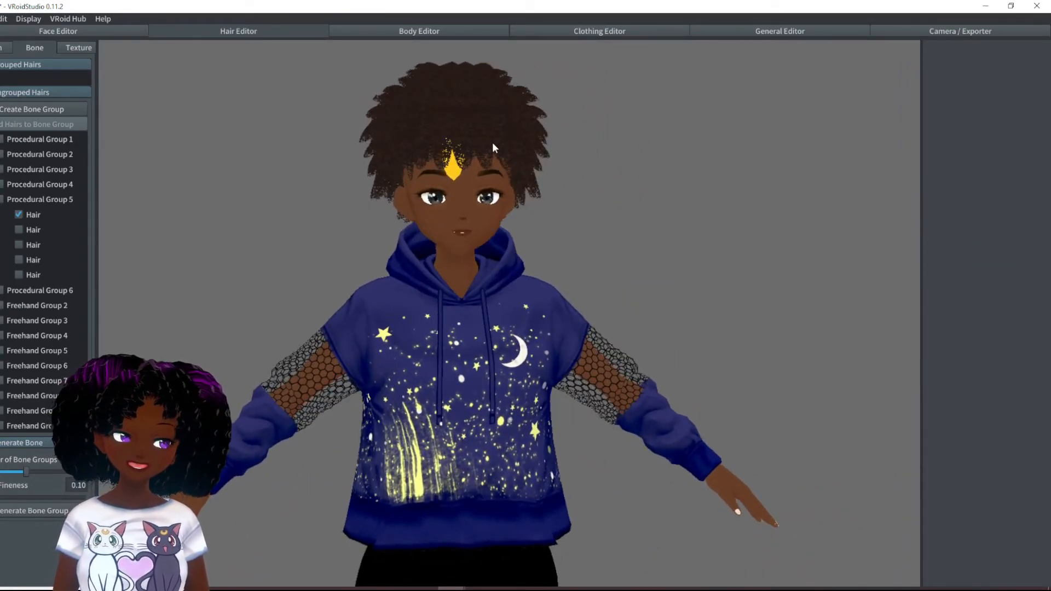
right_drag(618, 429, 636, 471)
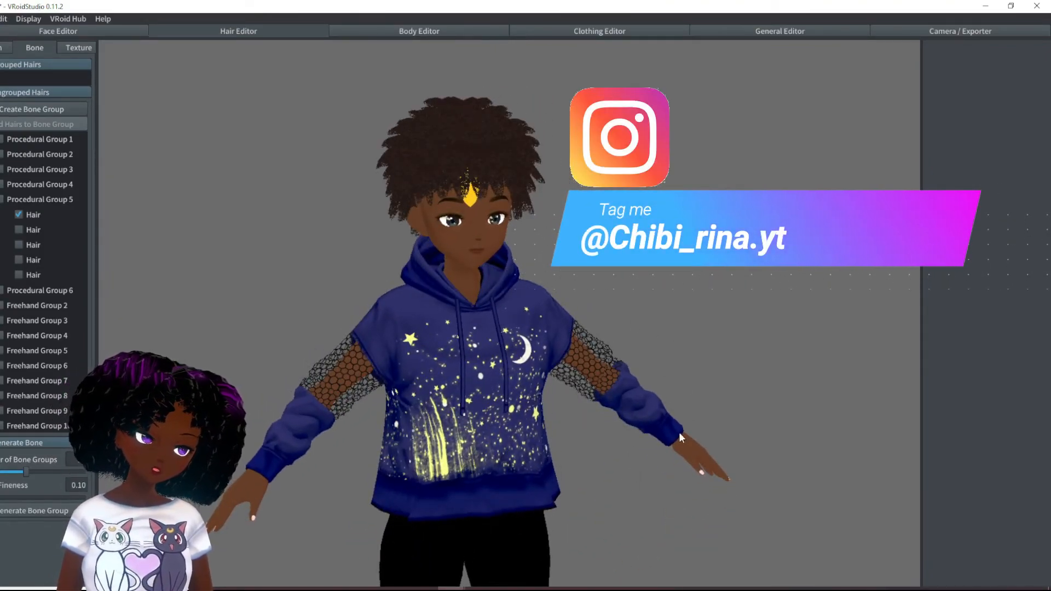
mouse_move(766, 492)
right_down()
mouse_move(741, 488)
mouse_move(757, 491)
right_up()
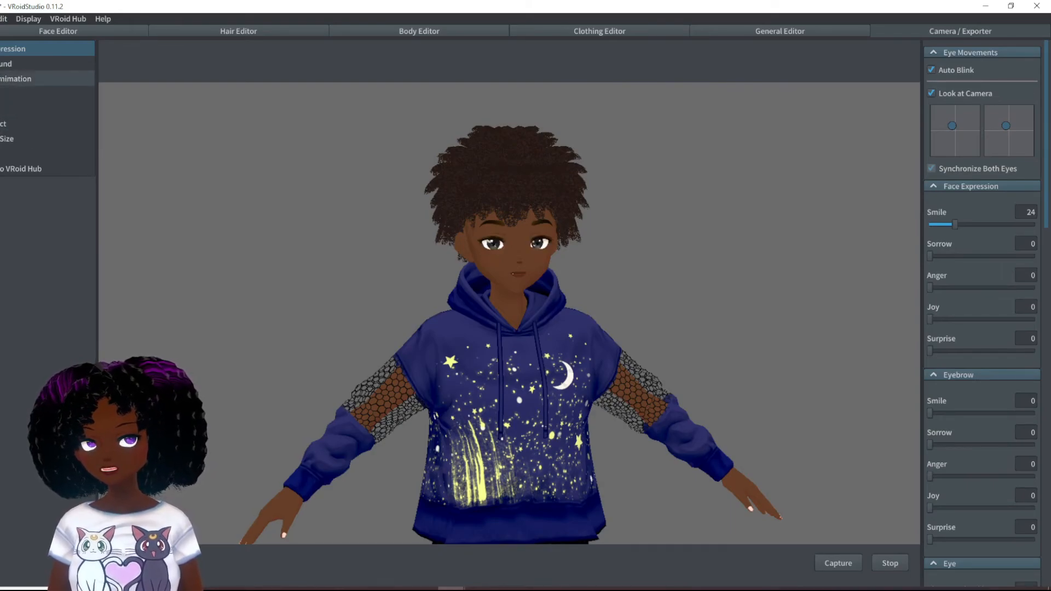
- Play the Walking animation on the character and examine the hairstyle in motion from the side and the front
click(2, 78)
click(935, 233)
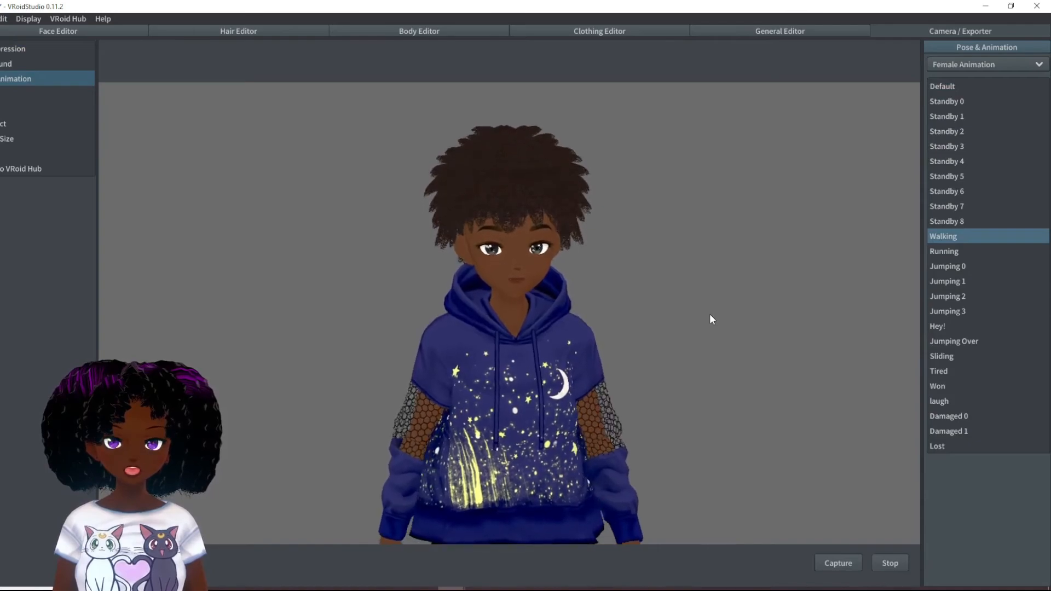
right_drag(711, 315, 664, 309)
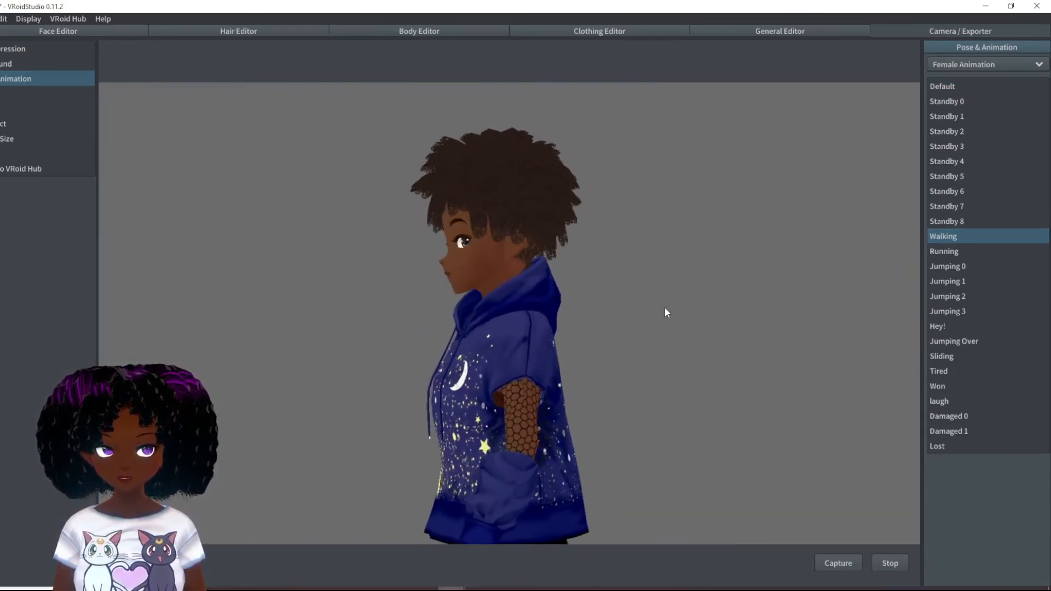
scroll(551, 290, up, 5)
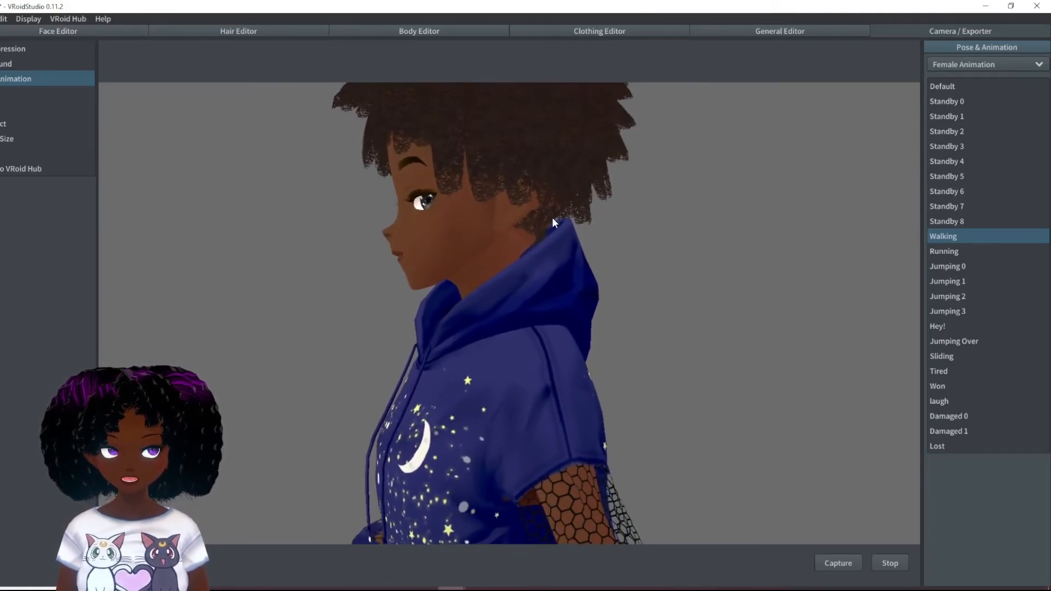
right_drag(649, 358, 492, 356)
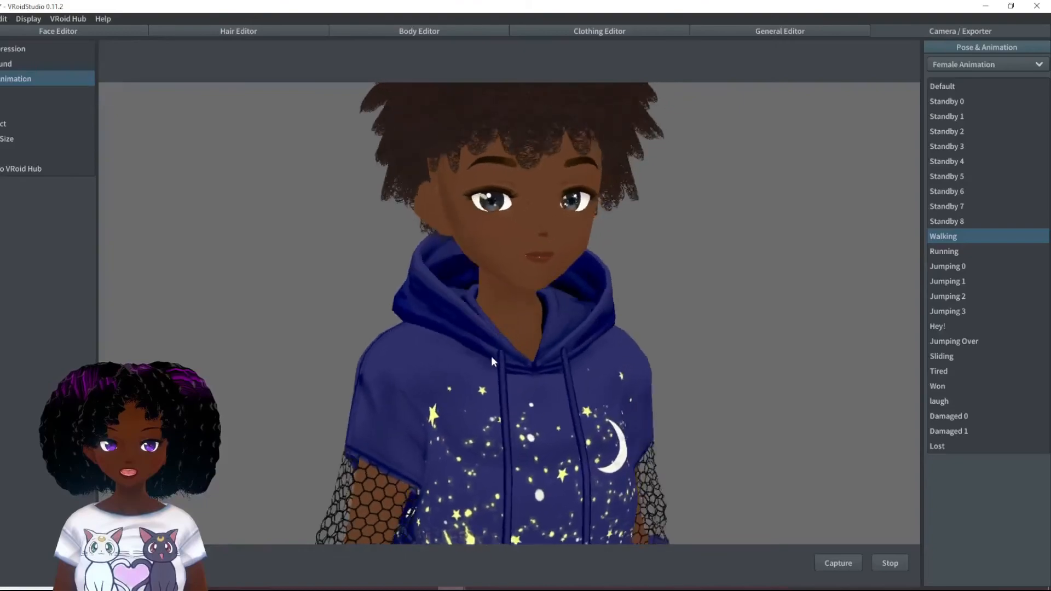
middle_drag(596, 370, 556, 392)
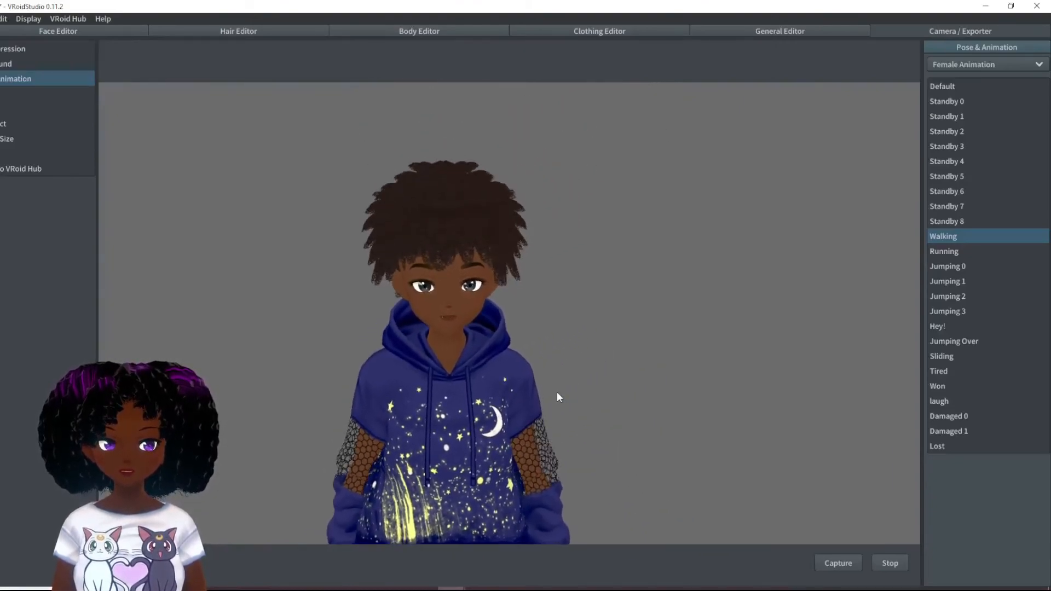
right_drag(561, 390, 545, 323)
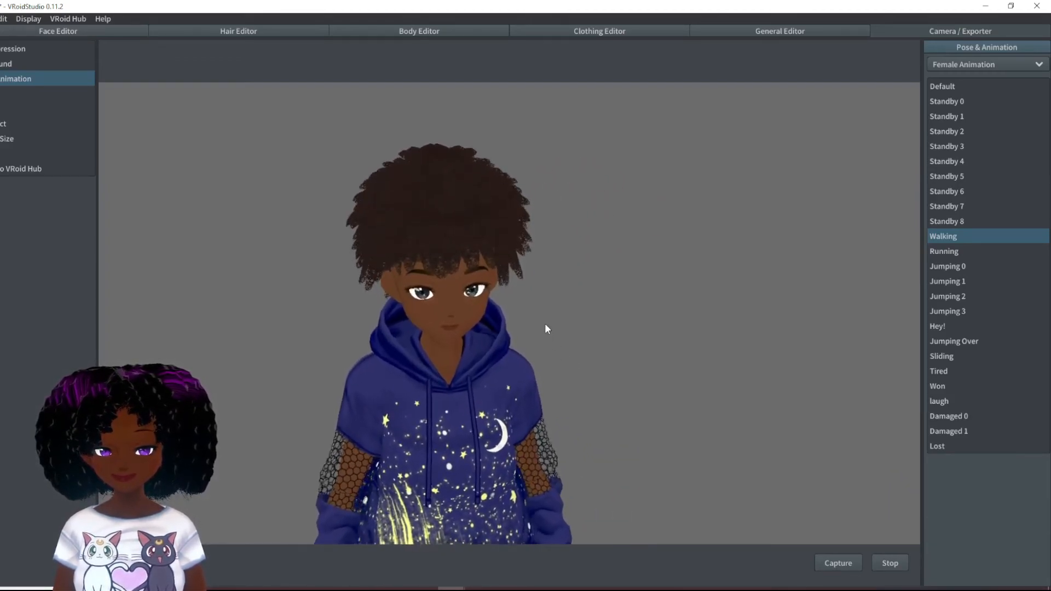
middle_drag(546, 324, 590, 330)
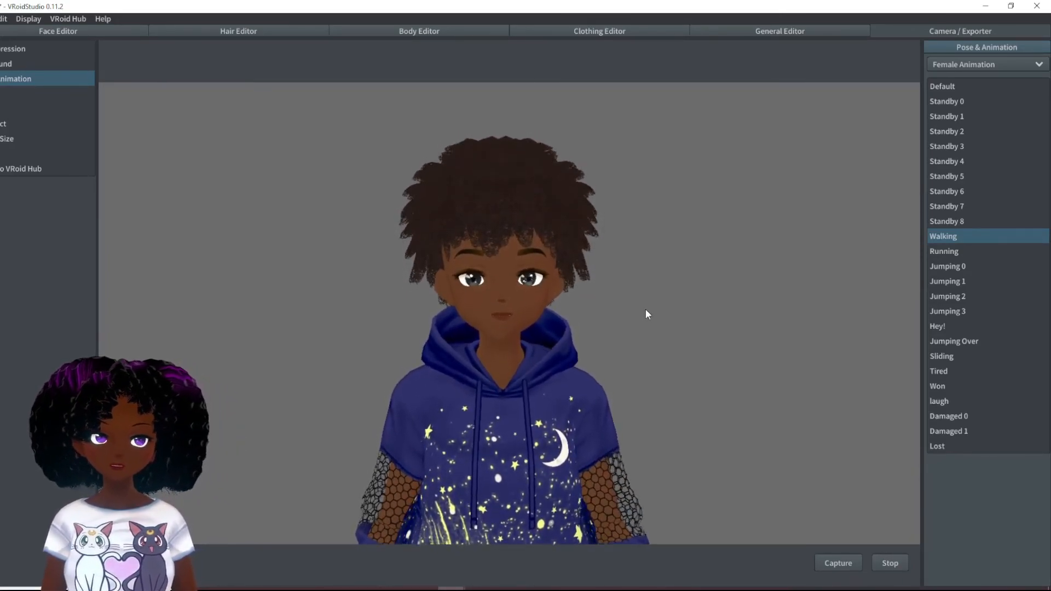
- Return to hair editing, inspect a side strand of Procedural Group 3, clear the selection and view the hairstyle up close
click(236, 31)
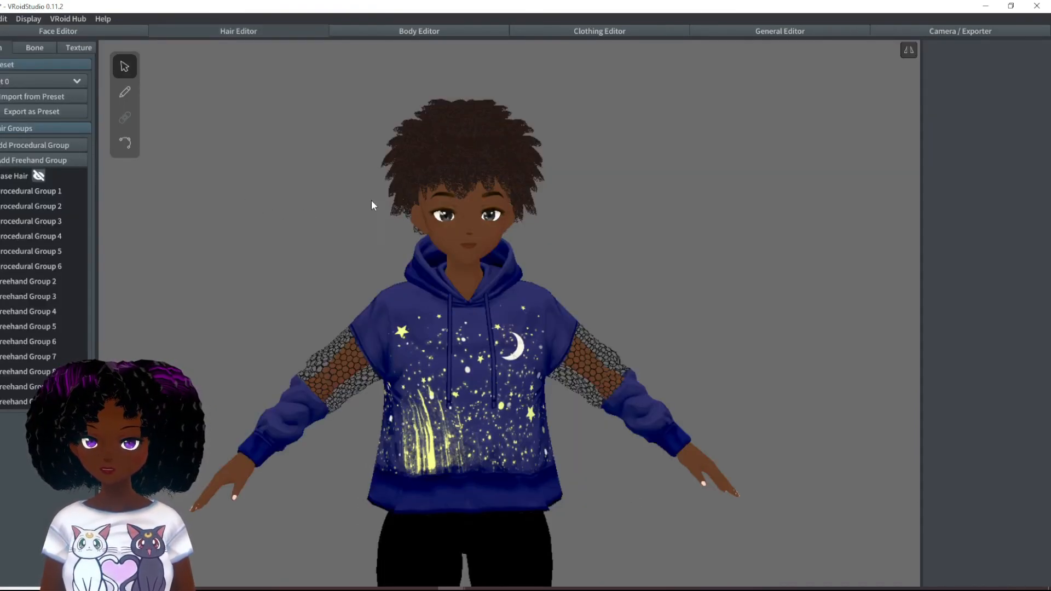
click(396, 211)
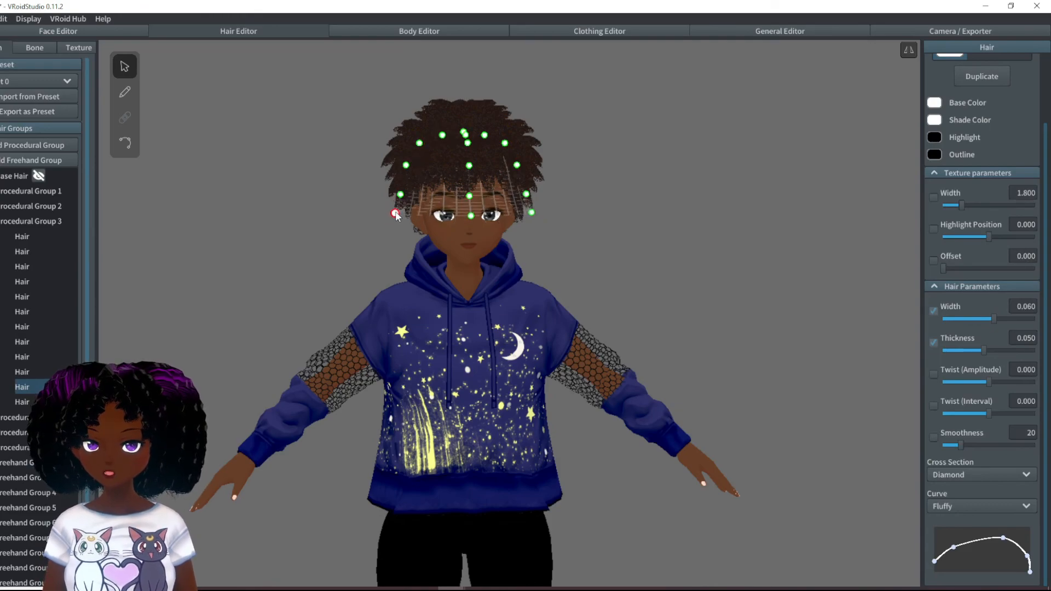
click(547, 255)
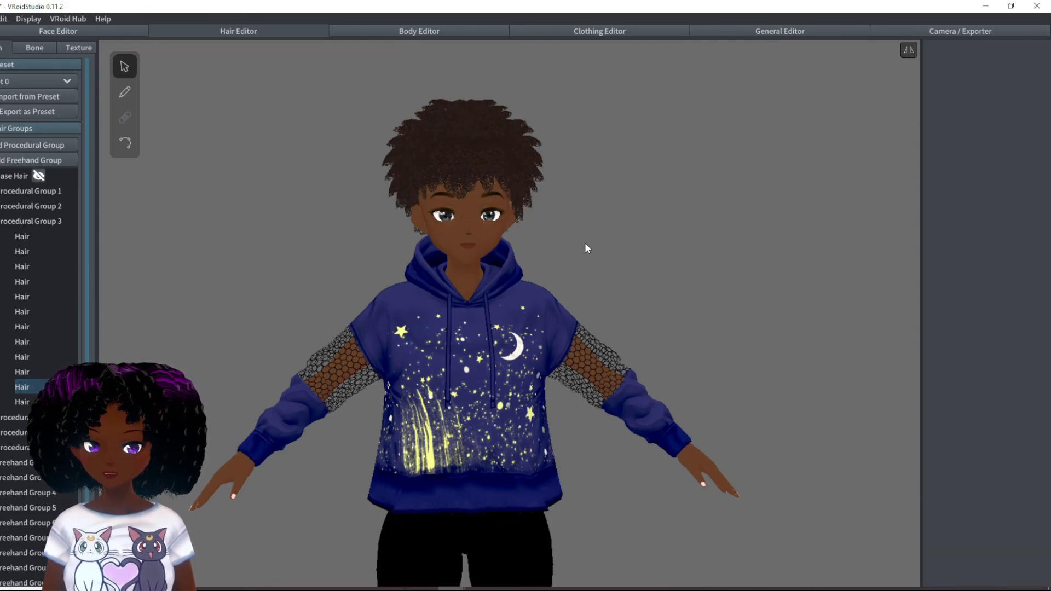
scroll(544, 256, up, 5)
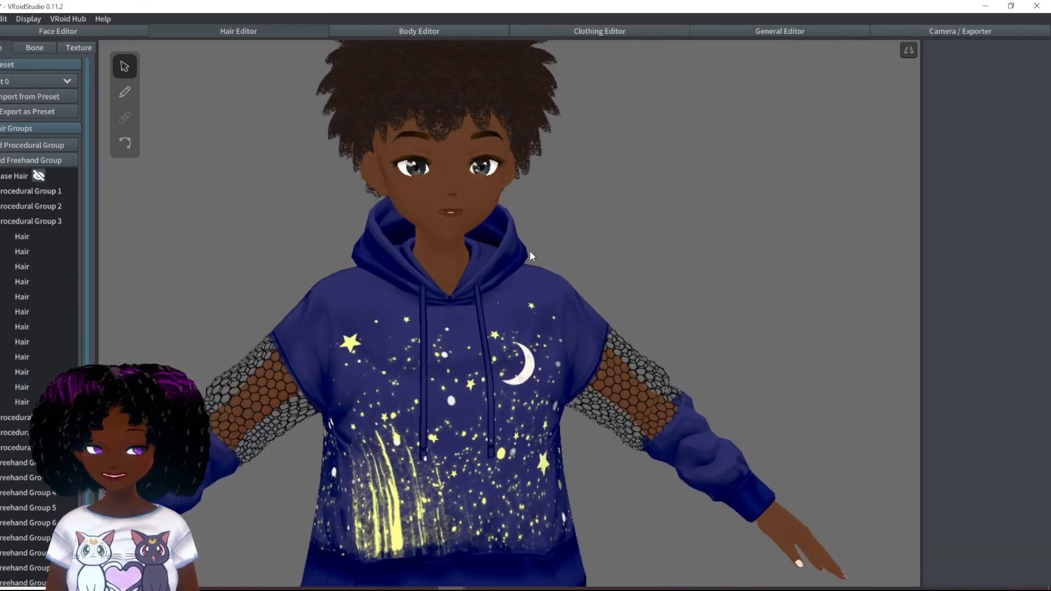
middle_drag(502, 229, 508, 296)
right_drag(513, 264, 514, 258)
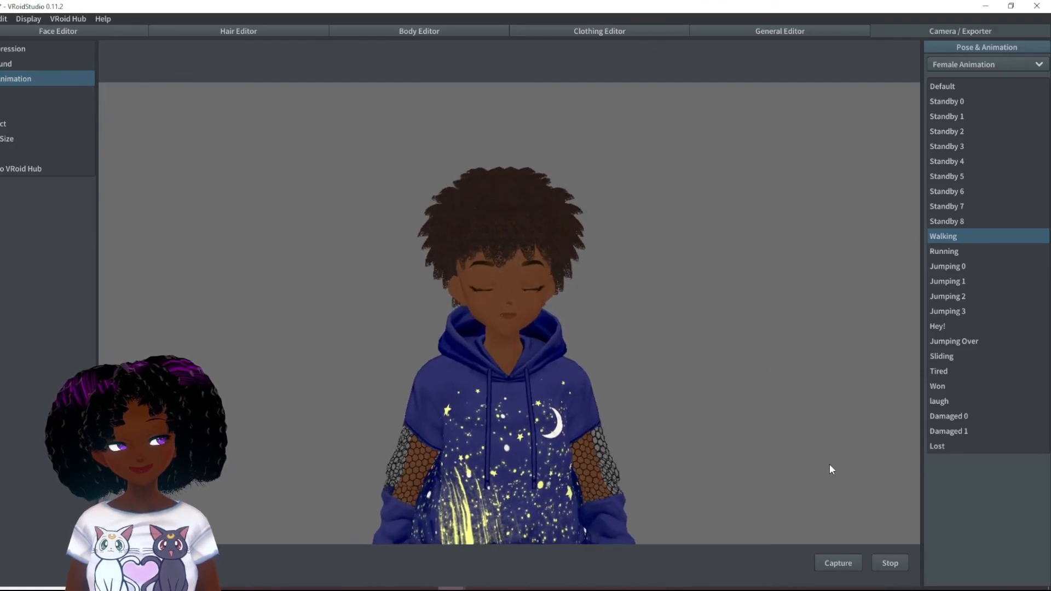
right_drag(797, 461, 619, 468)
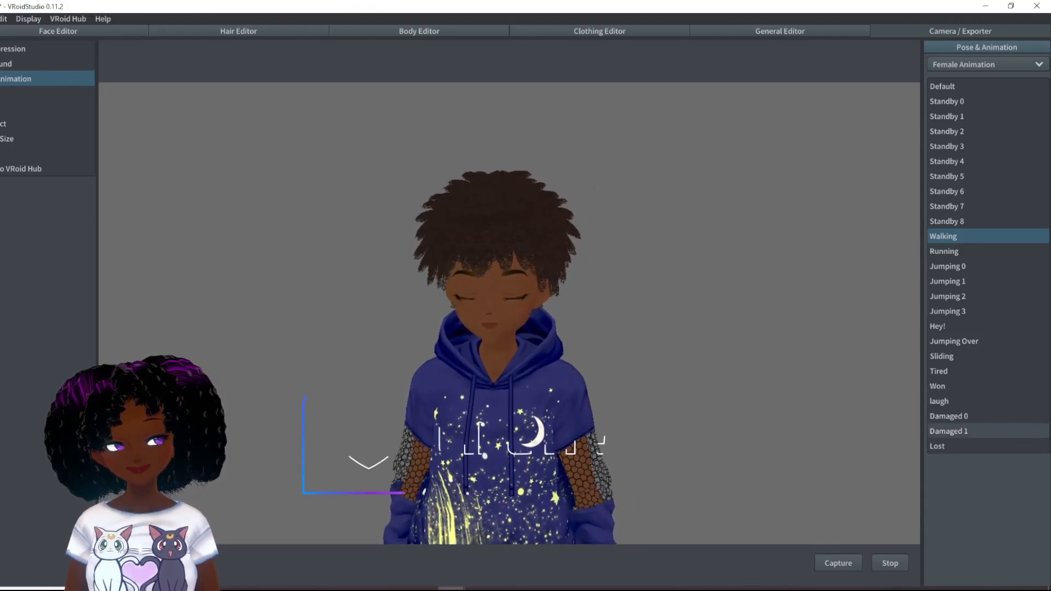